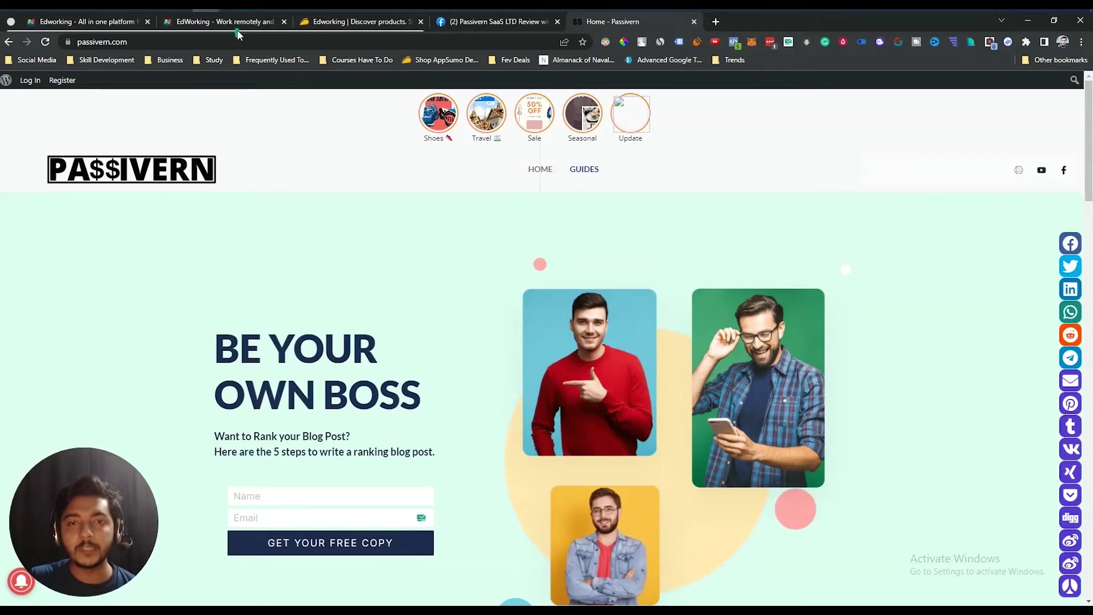
- Examine the TL;DR section of the Edworking listing on AppSumo for the tools it is an alternative to
left_click(327, 22)
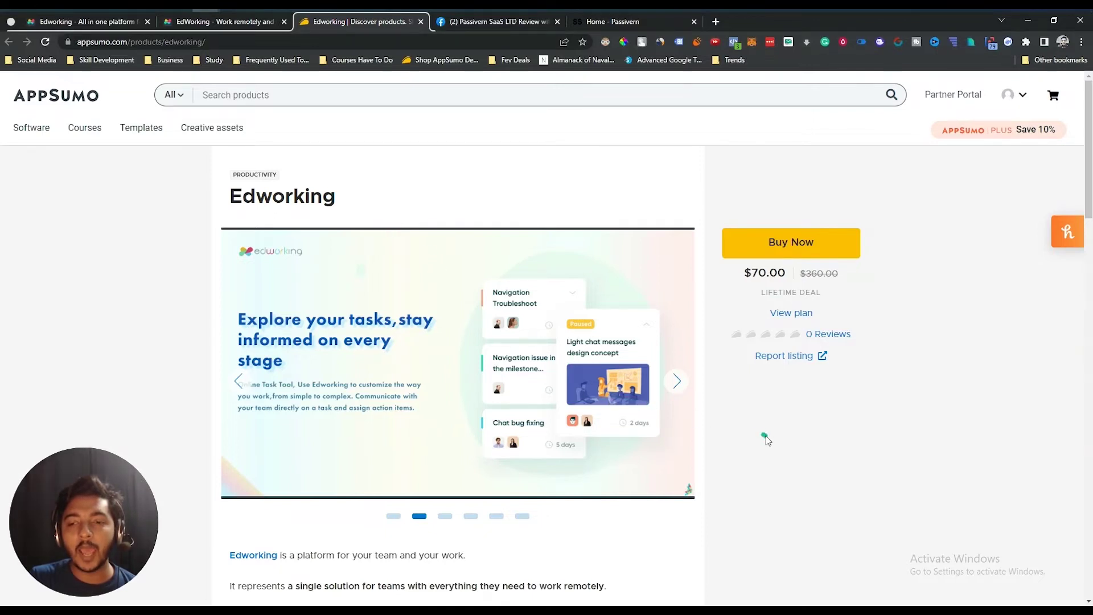
scroll(760, 439, "down", 7)
scroll(749, 439, "down", 4)
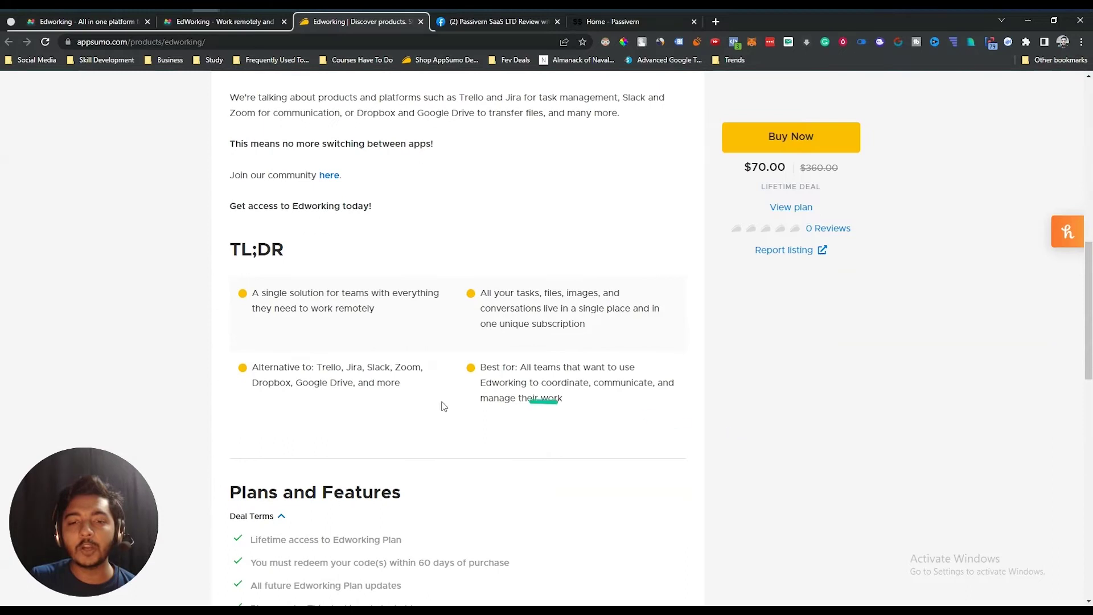
double_click(338, 369)
double_click(354, 368)
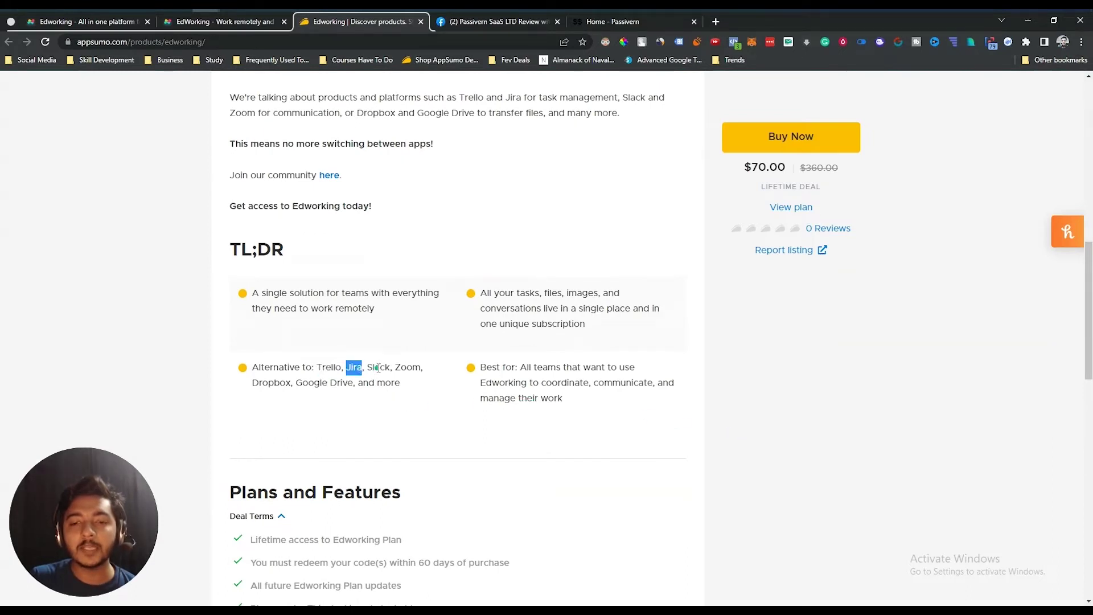
double_click(378, 369)
double_click(407, 367)
double_click(273, 384)
double_click(312, 382)
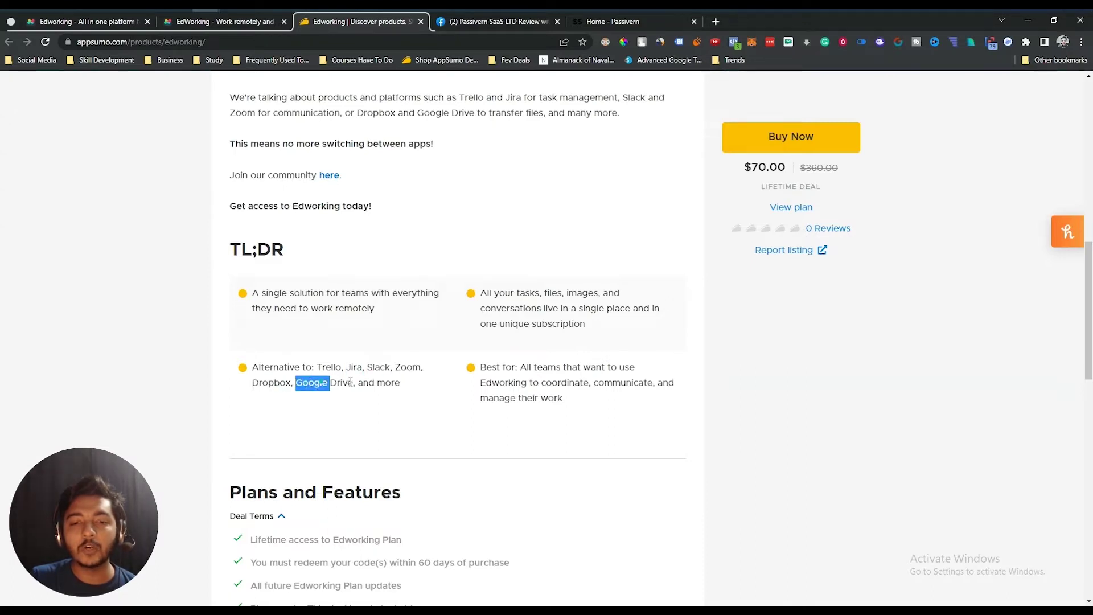
double_click(389, 382)
left_click(328, 385)
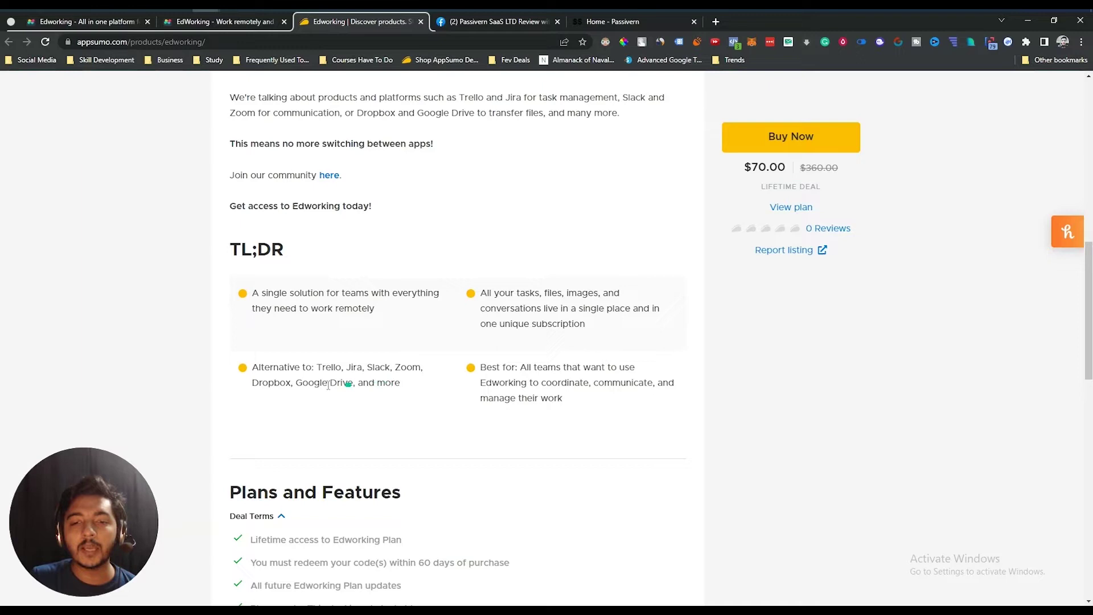
double_click(404, 368)
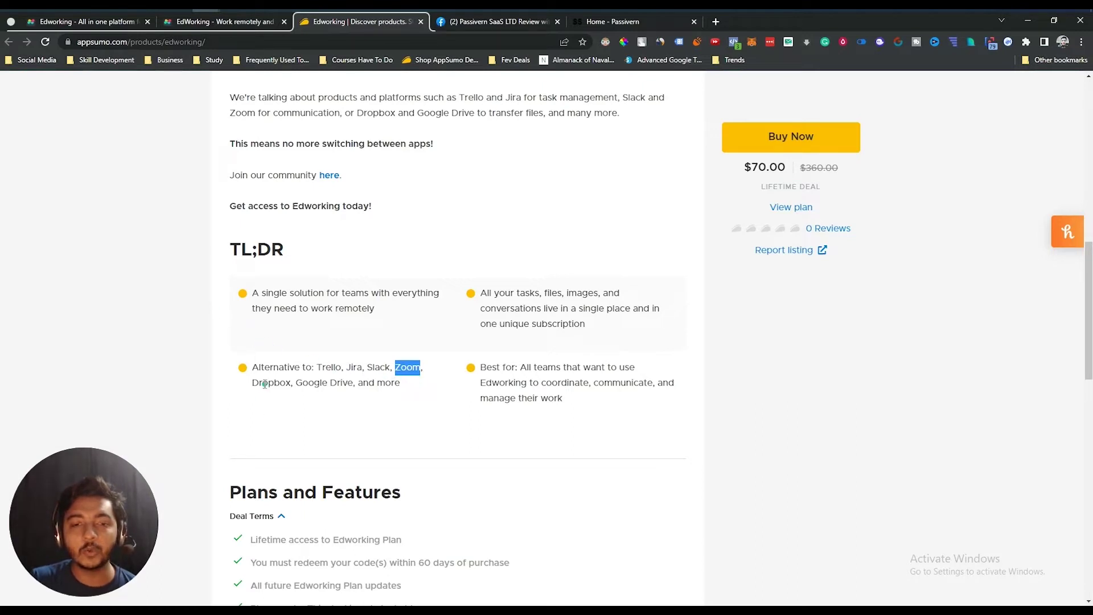
left_click_drag(254, 383, 351, 385)
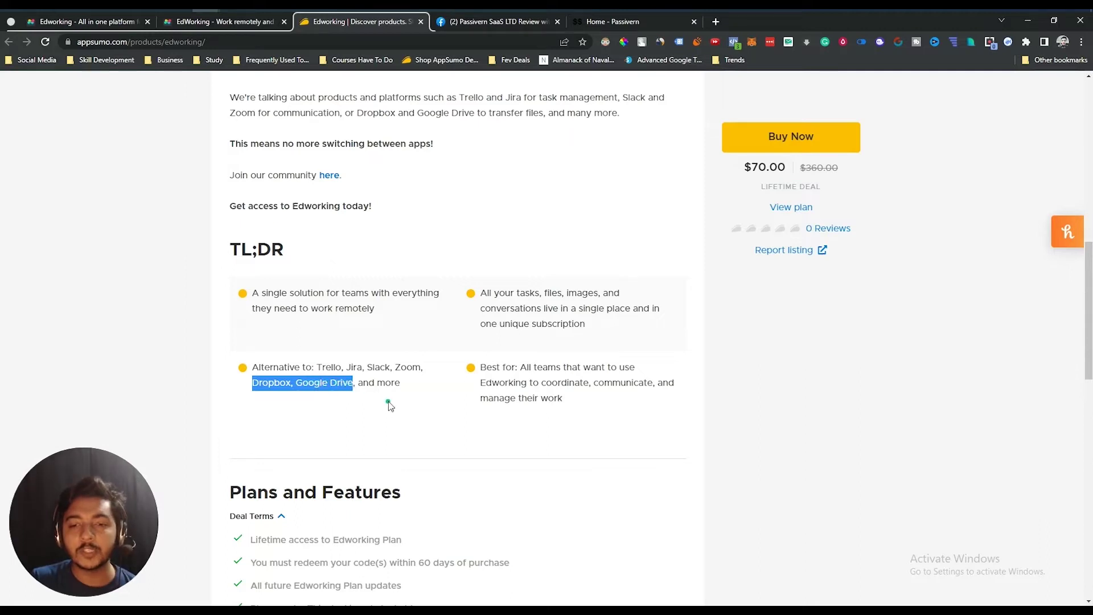
scroll(389, 405, "up", 10)
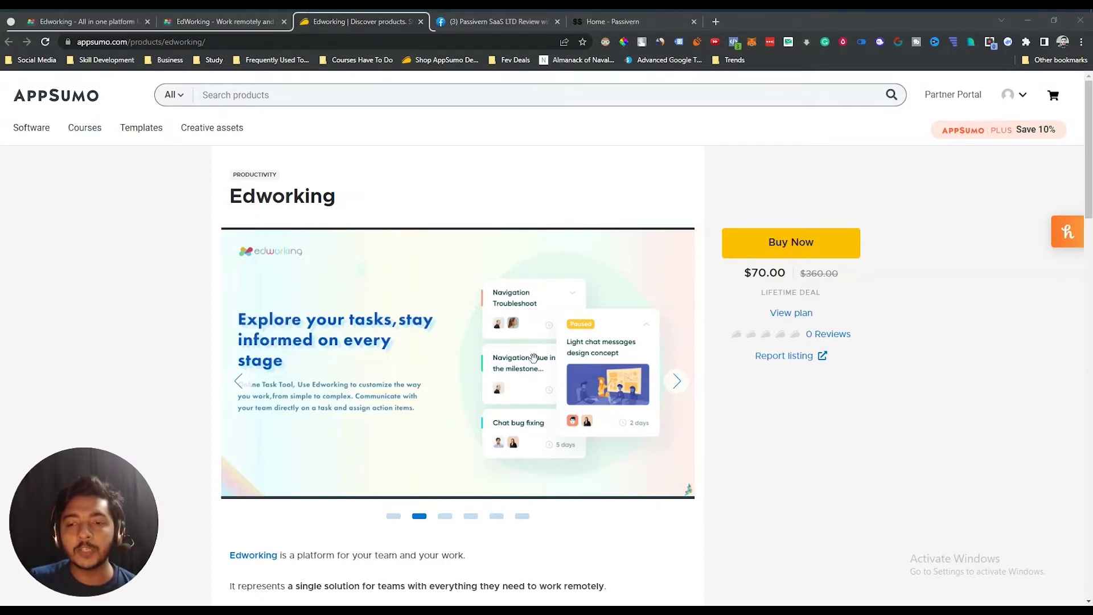
- Review the one-time price, included plan features and stacking terms under Plans and Features on the Edworking listing
scroll(534, 357, "down", 15)
scroll(533, 358, "down", 5)
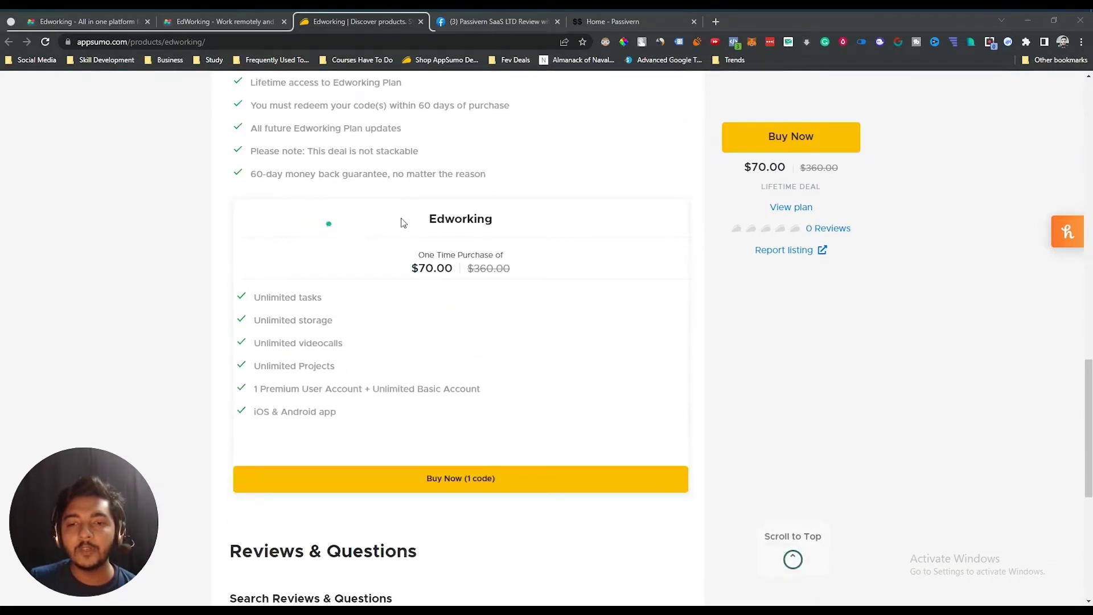
left_click_drag(416, 268, 463, 270)
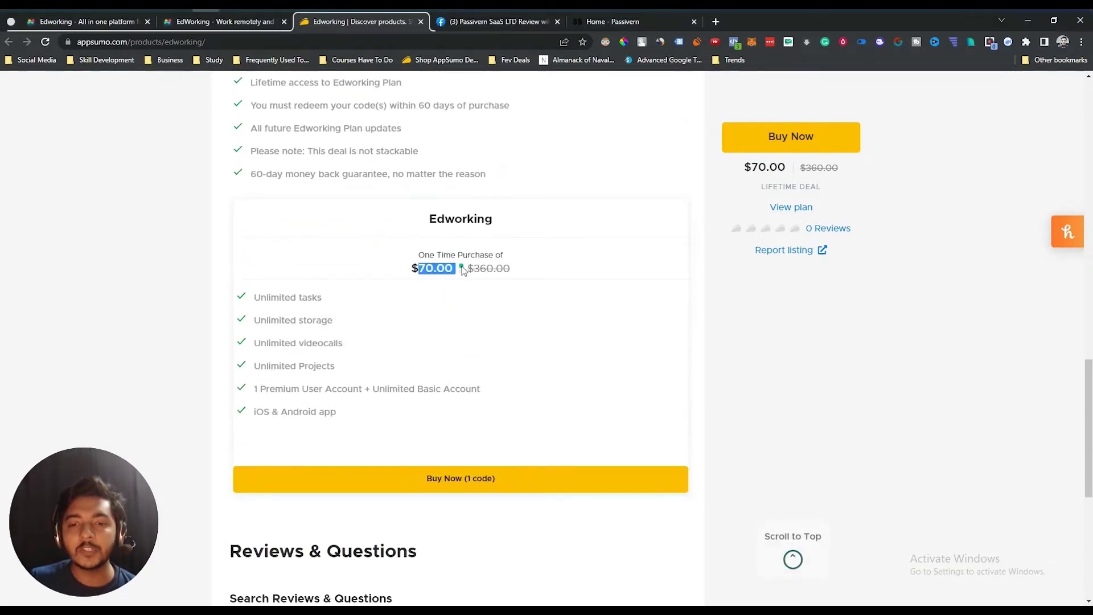
left_click_drag(255, 302, 324, 302)
left_click_drag(256, 320, 342, 318)
left_click_drag(255, 344, 364, 348)
left_click_drag(256, 367, 339, 370)
left_click_drag(254, 390, 501, 390)
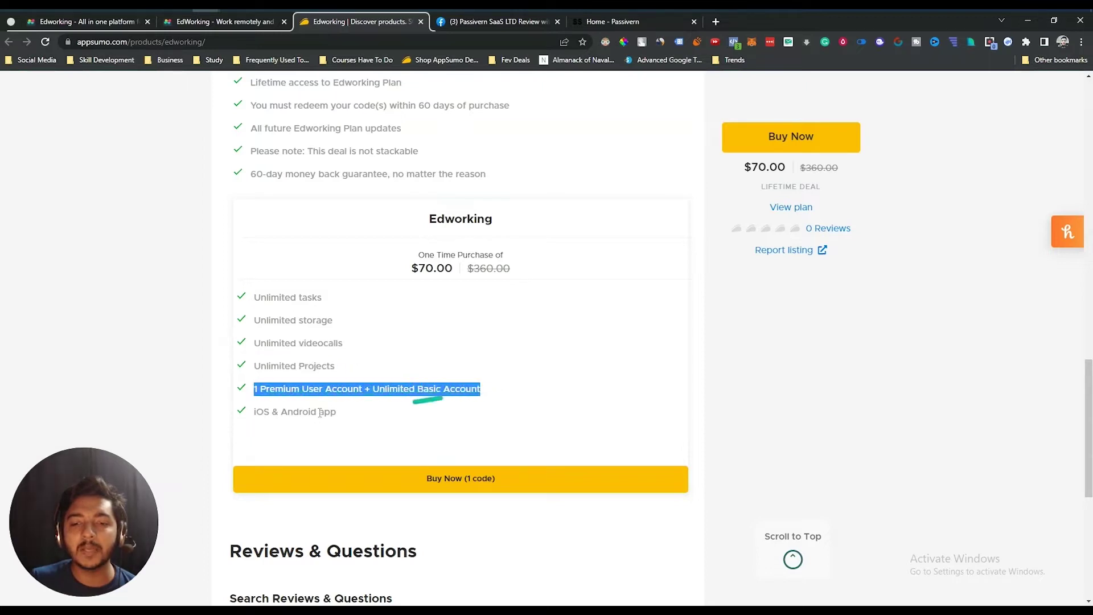
left_click_drag(255, 412, 362, 408)
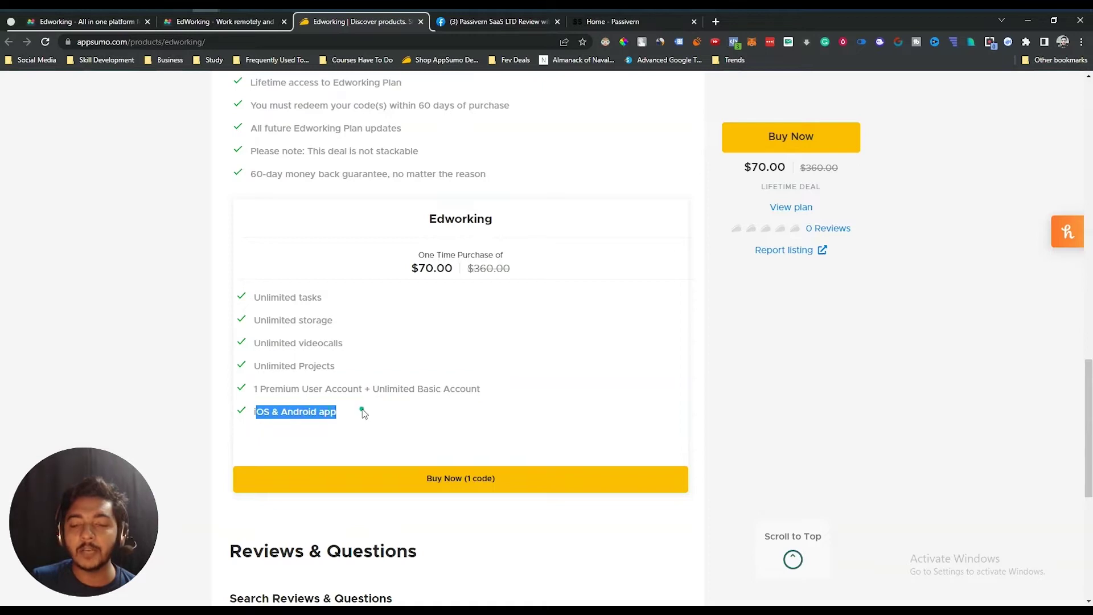
scroll(362, 413, "up", 2)
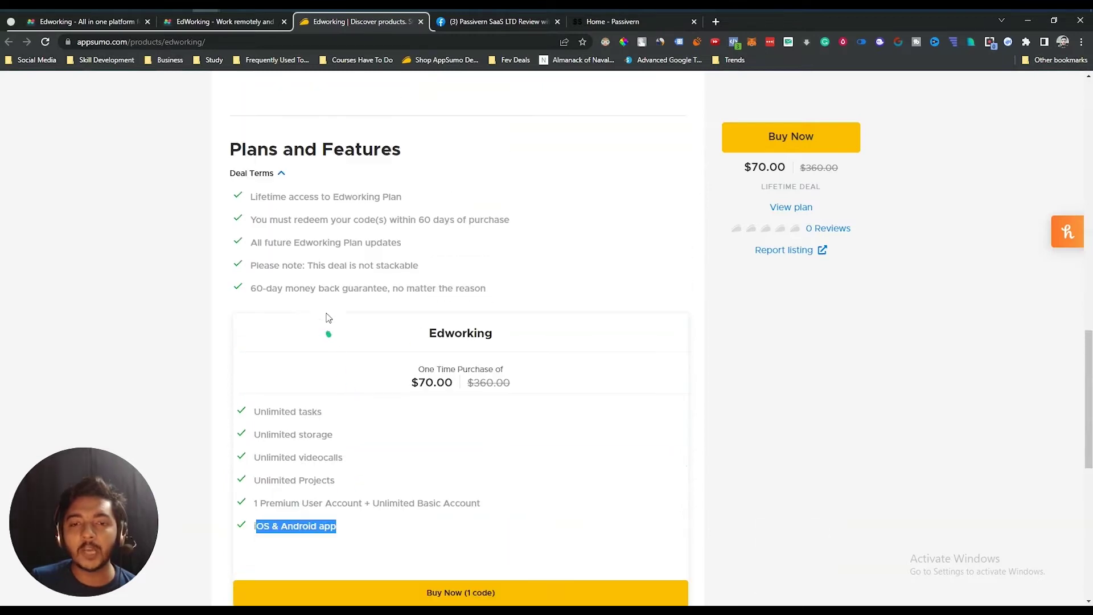
left_click_drag(305, 266, 497, 264)
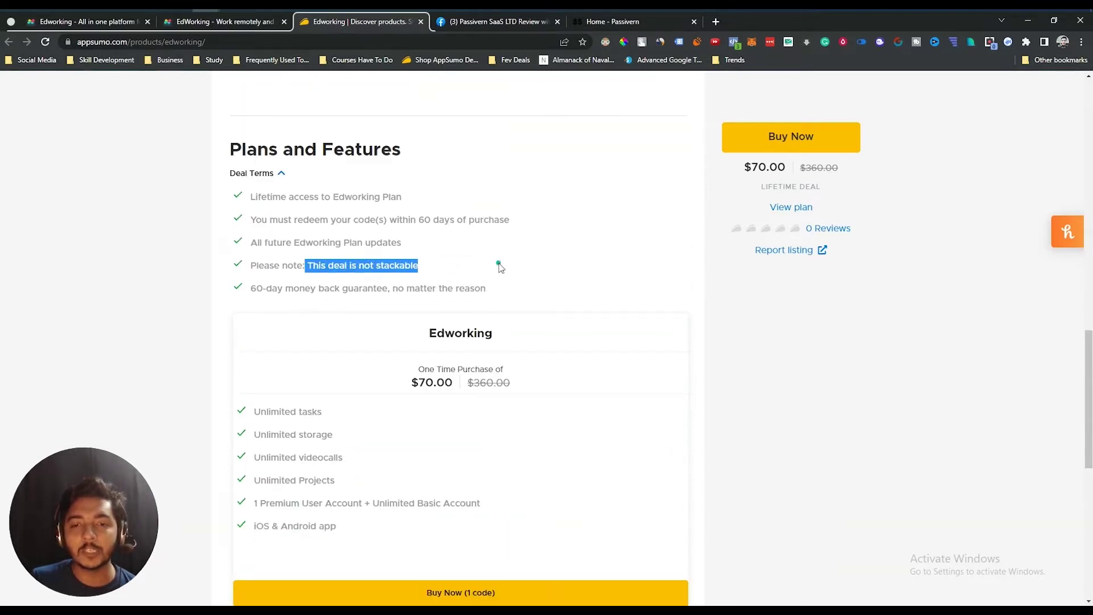
middle_click(397, 431)
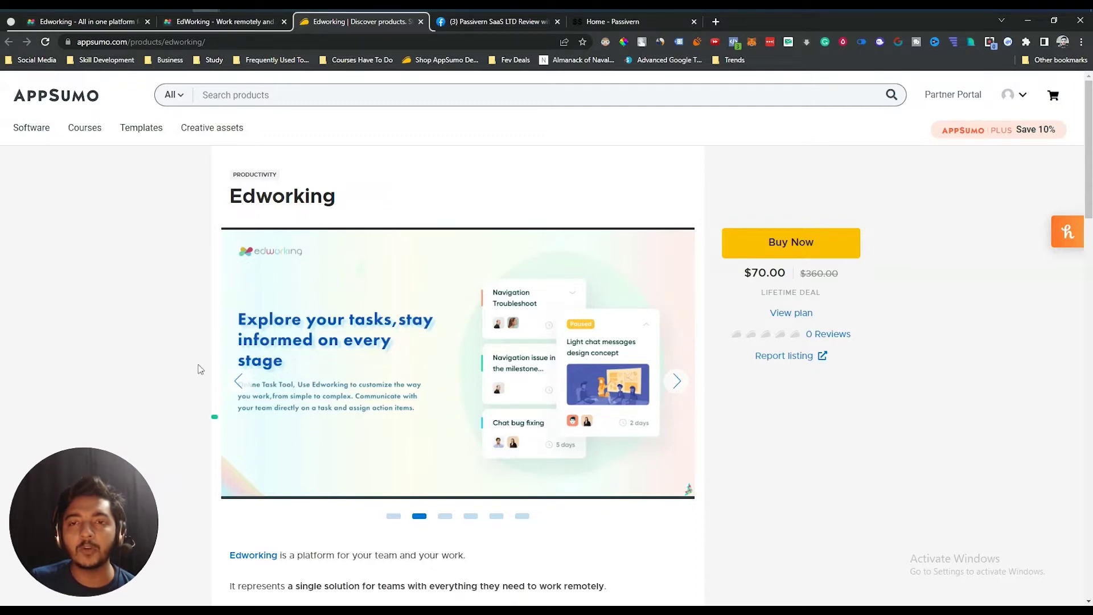
- Switch to the Passivern SaaS LTD Review with Giveaway Facebook group and browse its lifetime deal review posts
left_click(473, 25)
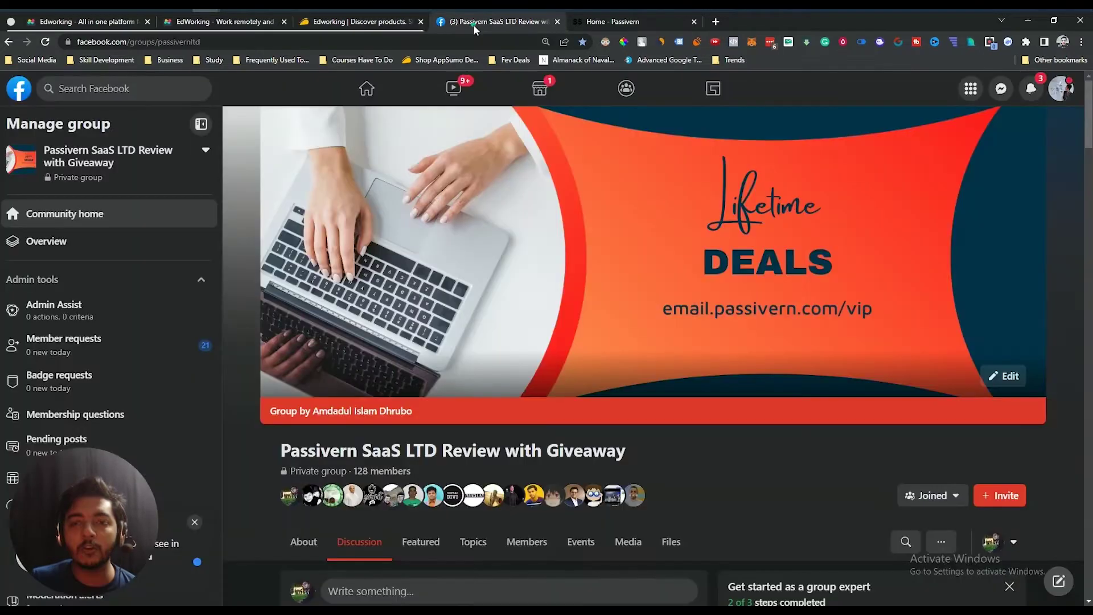
scroll(255, 456, "down", 3)
scroll(255, 461, "down", 10)
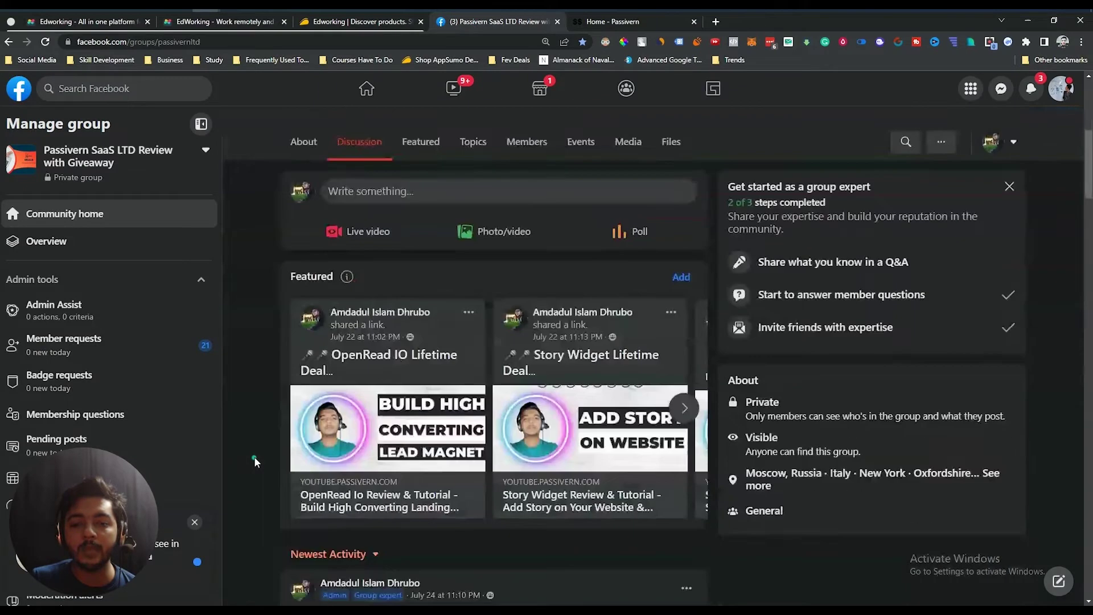
scroll(254, 461, "down", 15)
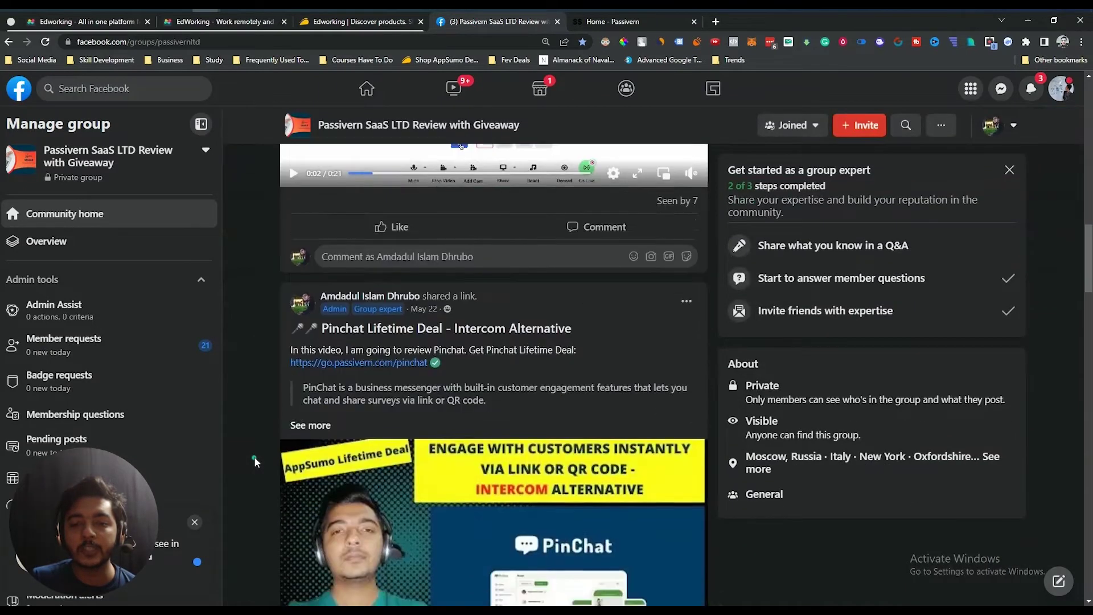
scroll(254, 456, "down", 15)
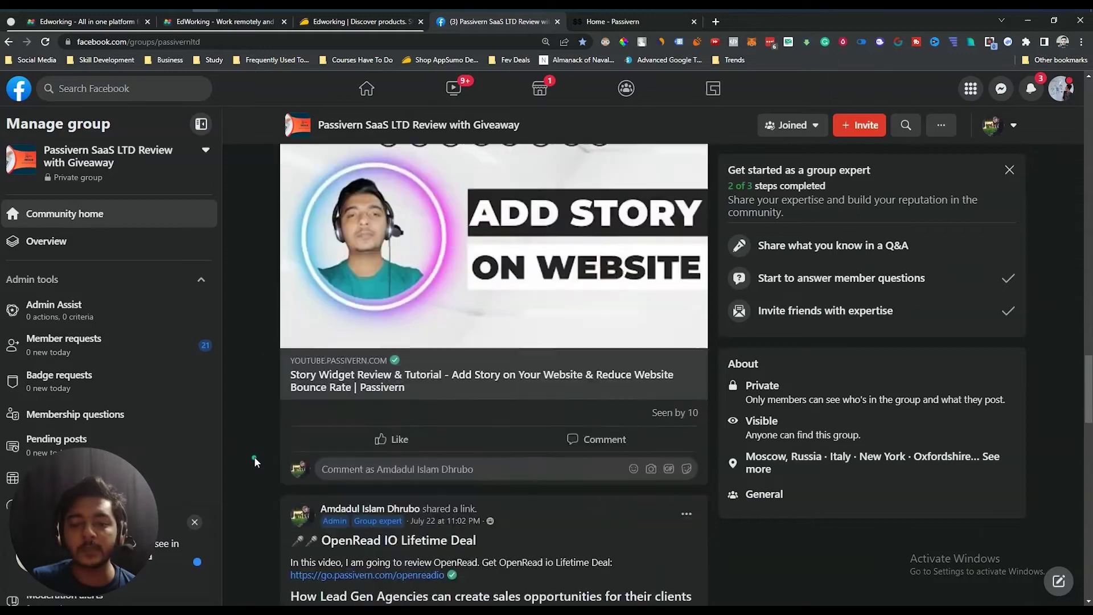
scroll(254, 456, "down", 15)
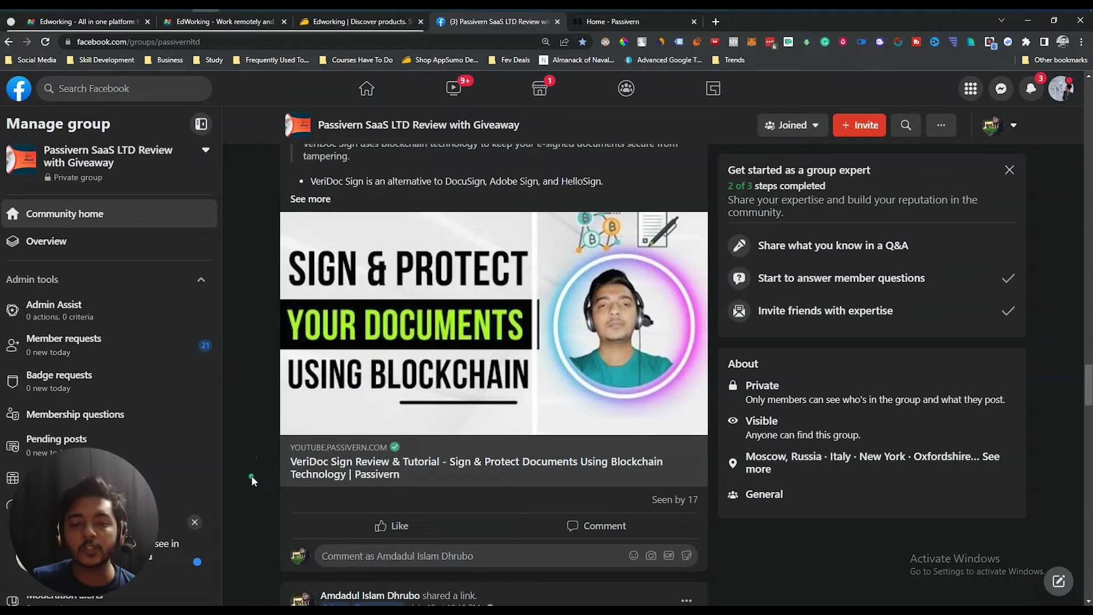
scroll(257, 327, "up", 10)
scroll(256, 326, "up", 10)
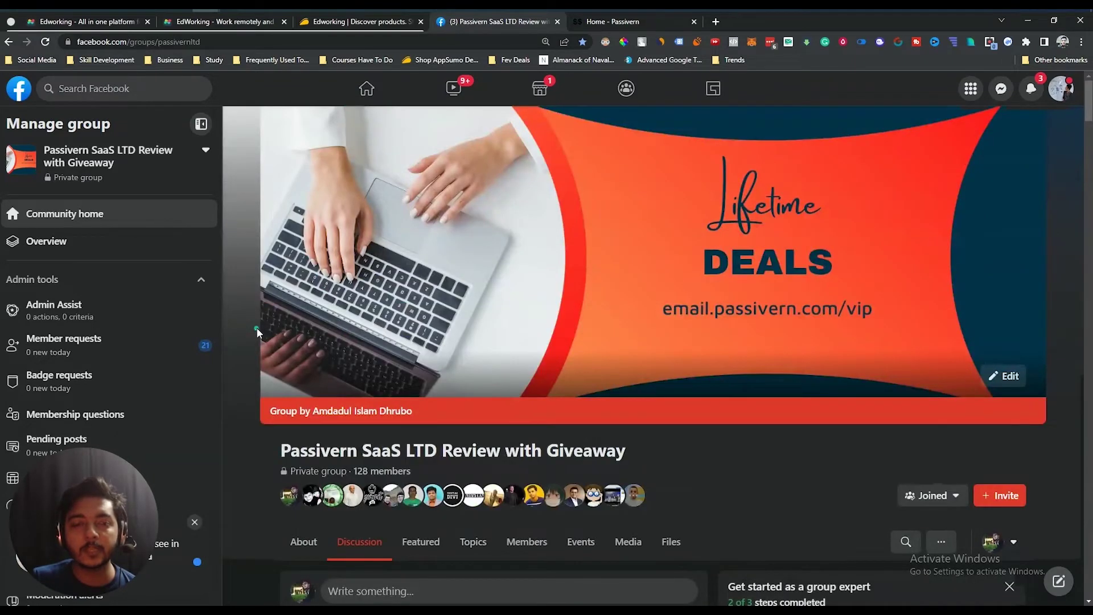
- Switch to the Edworking app's First Project and move the Starting Video Recording task from Backlog to Completed
left_click(220, 25)
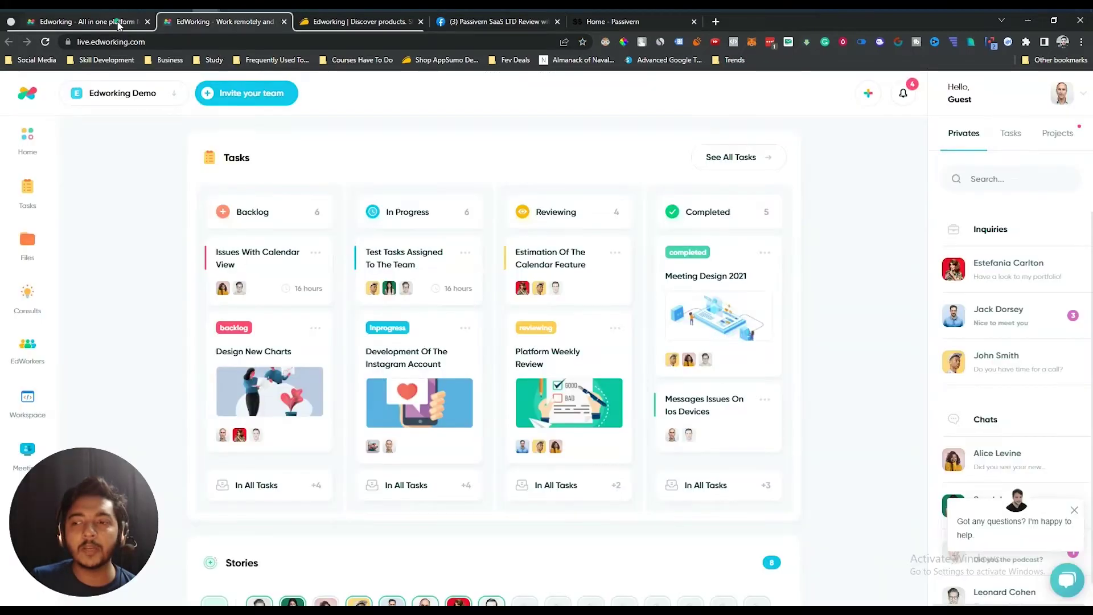
left_click(120, 23)
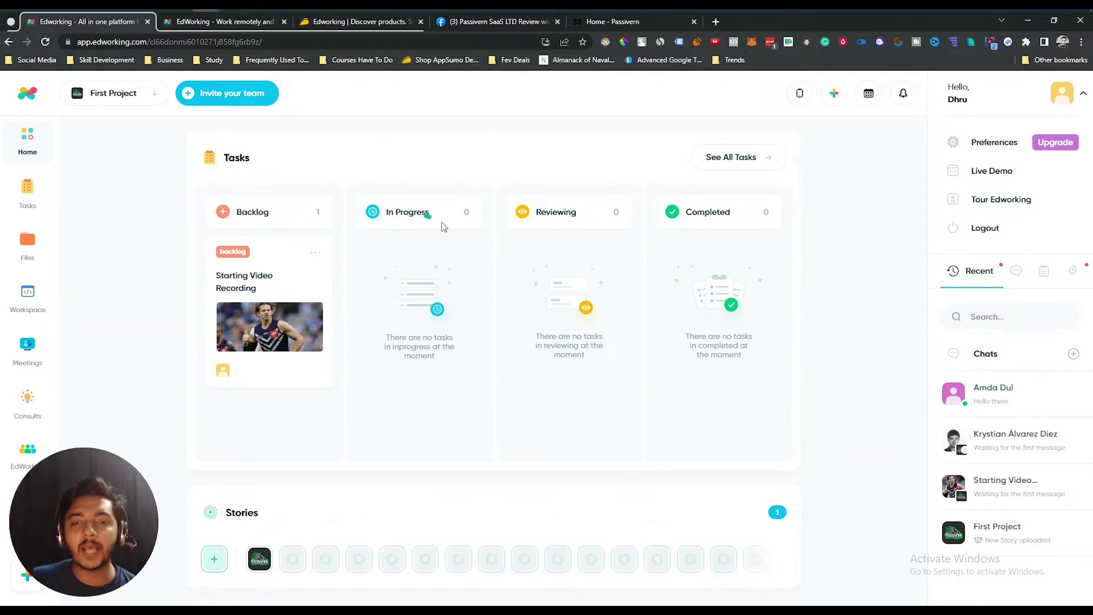
left_click_drag(286, 257, 720, 252)
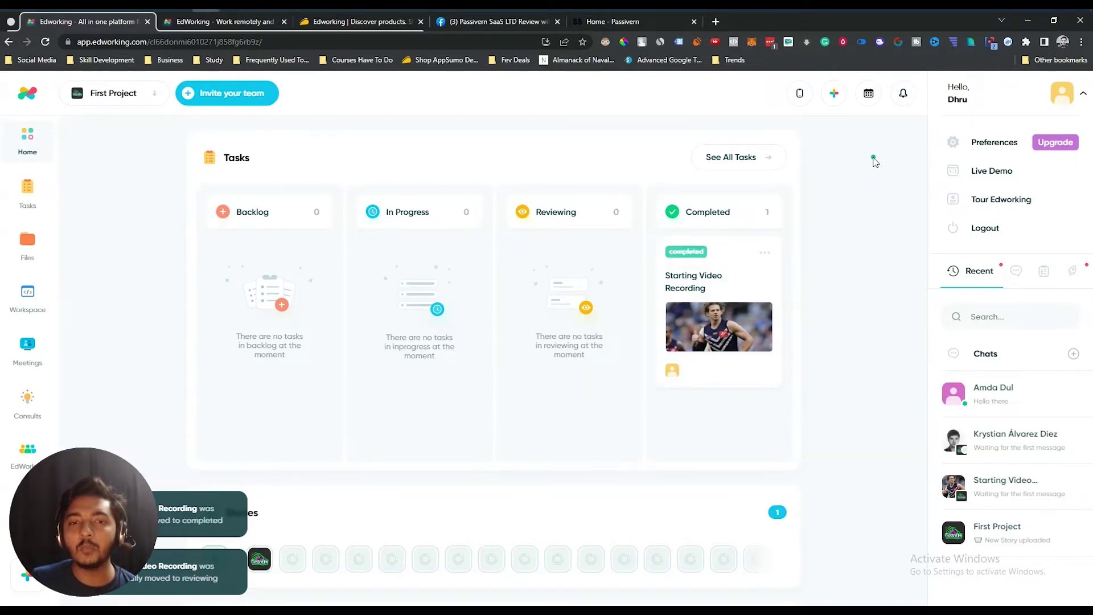
- Start a new task in First Project and name it "Uploading Video"
left_click(837, 99)
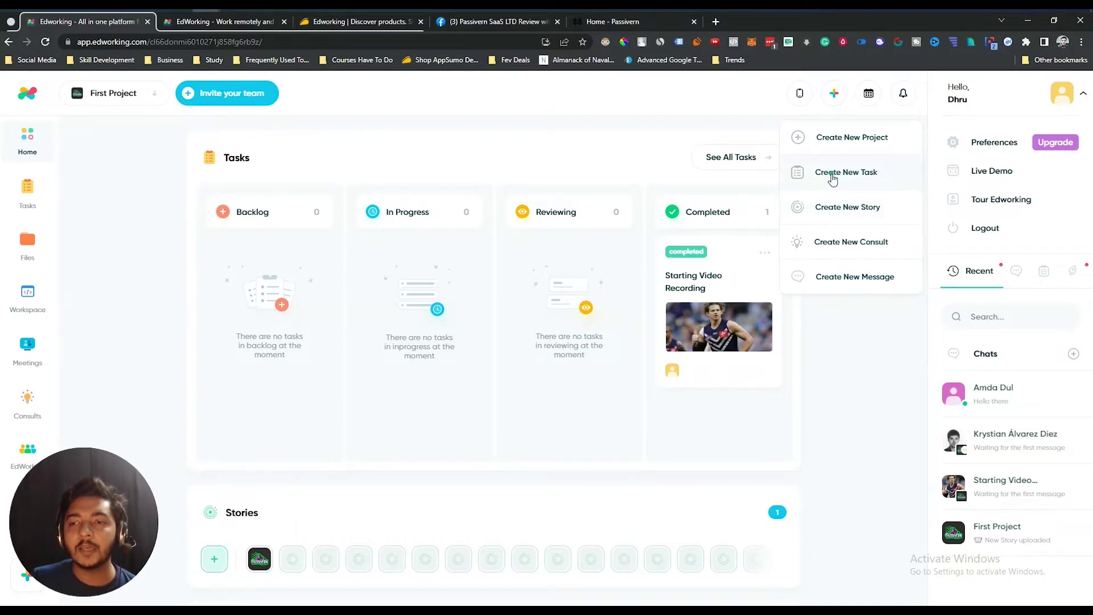
left_click(833, 179)
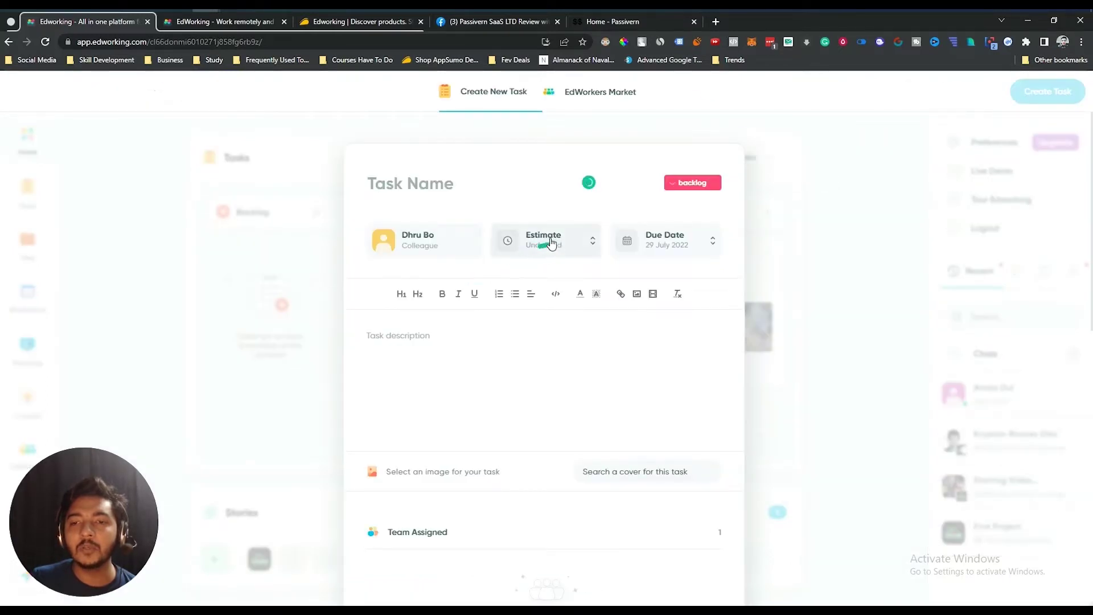
left_click_drag(402, 234, 461, 254)
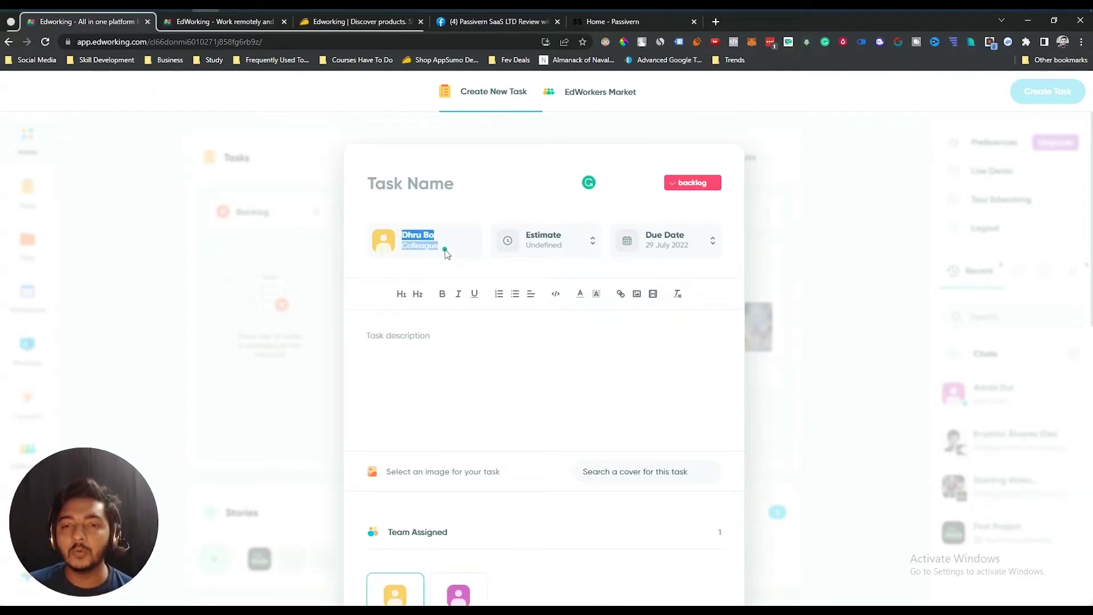
left_click(444, 250)
left_click(405, 185)
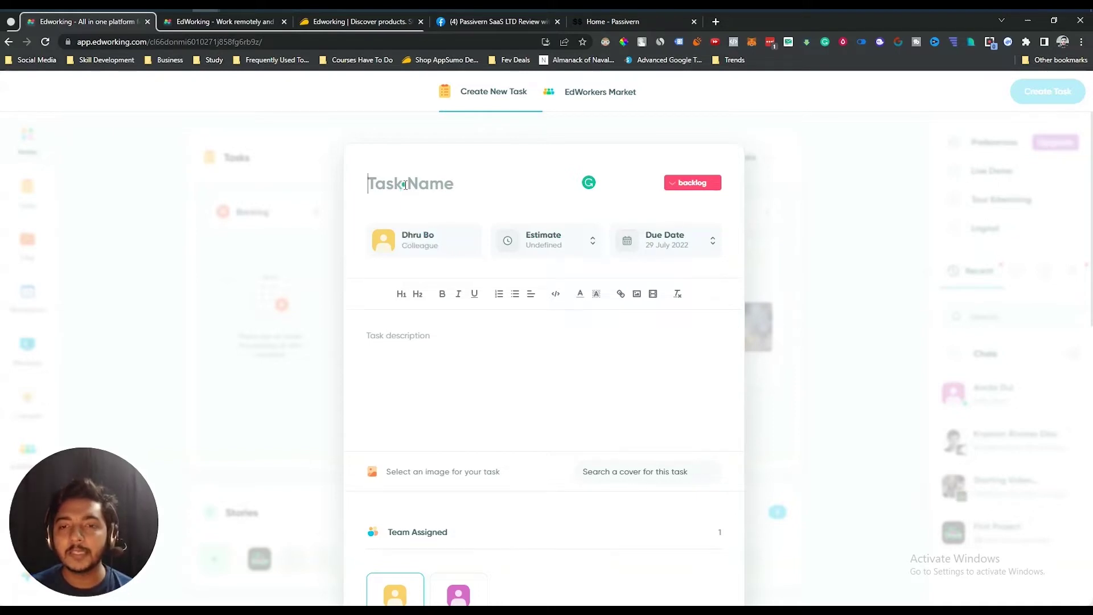
type("Uplo")
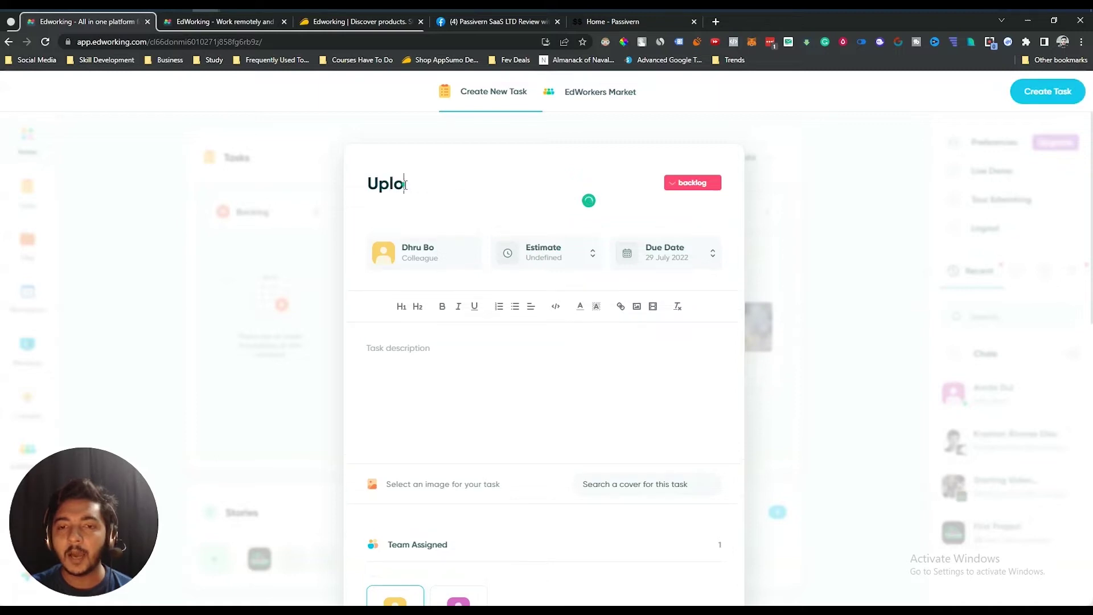
type("ading Video")
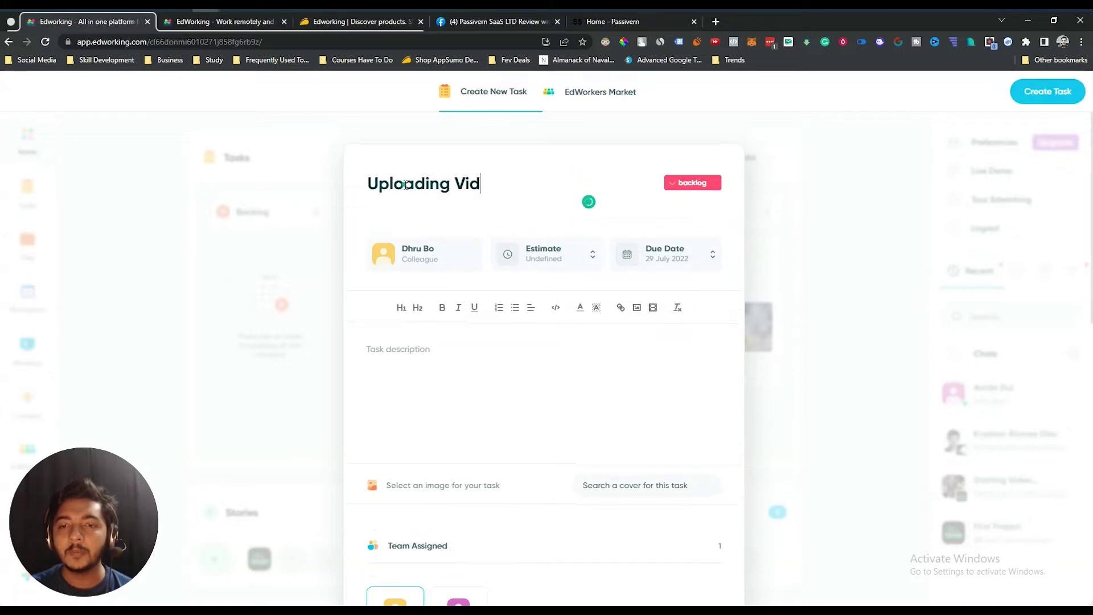
- Try a time estimate in days and then 3 weeks for the Uploading Video task
left_click(575, 264)
mouse_move(493, 336)
left_mouse_down()
mouse_move(522, 336)
mouse_move(493, 338)
left_mouse_up()
left_click(559, 371)
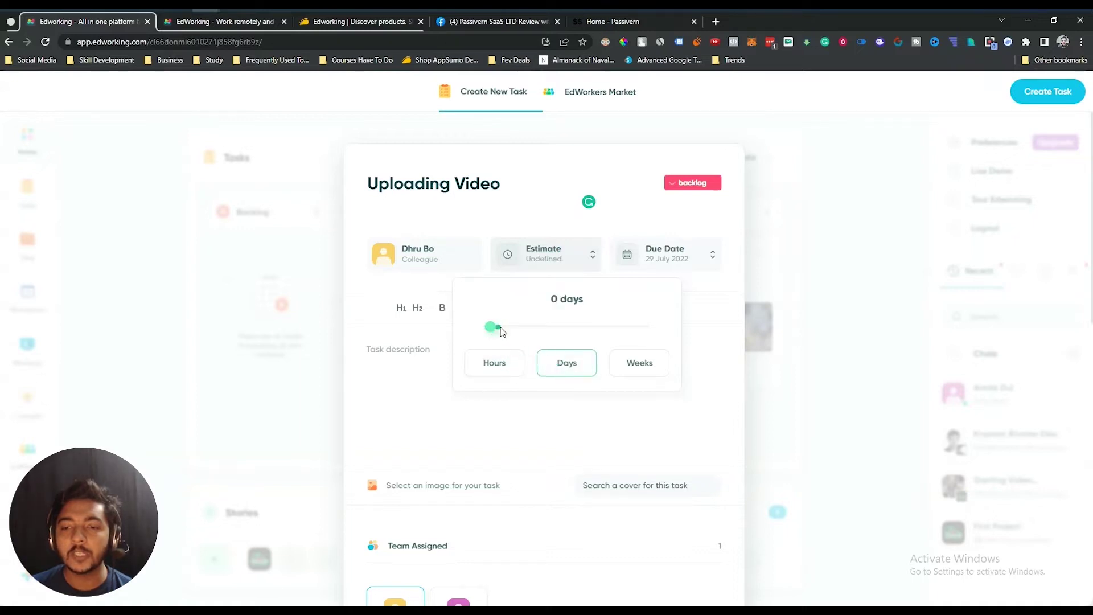
left_click_drag(493, 329, 510, 336)
left_click(654, 369)
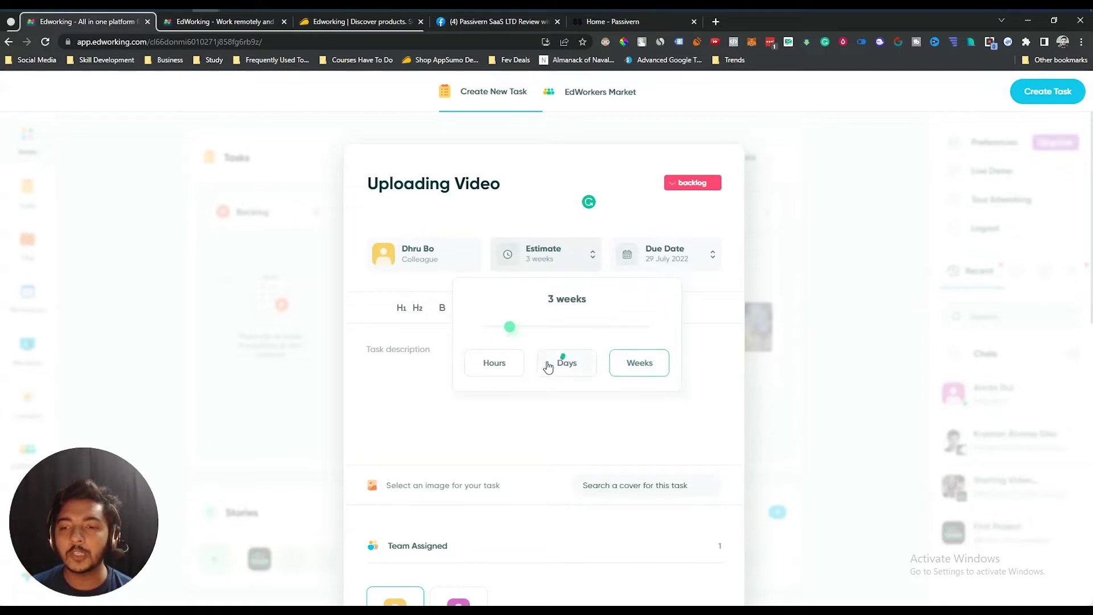
- Set the Uploading Video task's estimate to 1 hour and its due date to 31 July 2022
left_click(504, 366)
left_click_drag(492, 328, 496, 331)
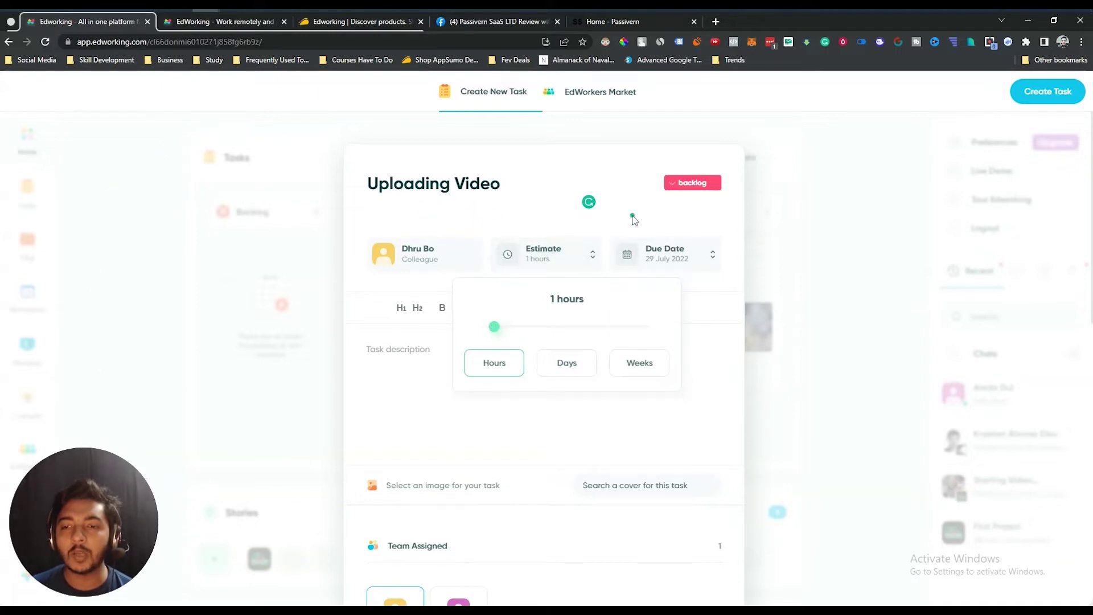
left_click(652, 256)
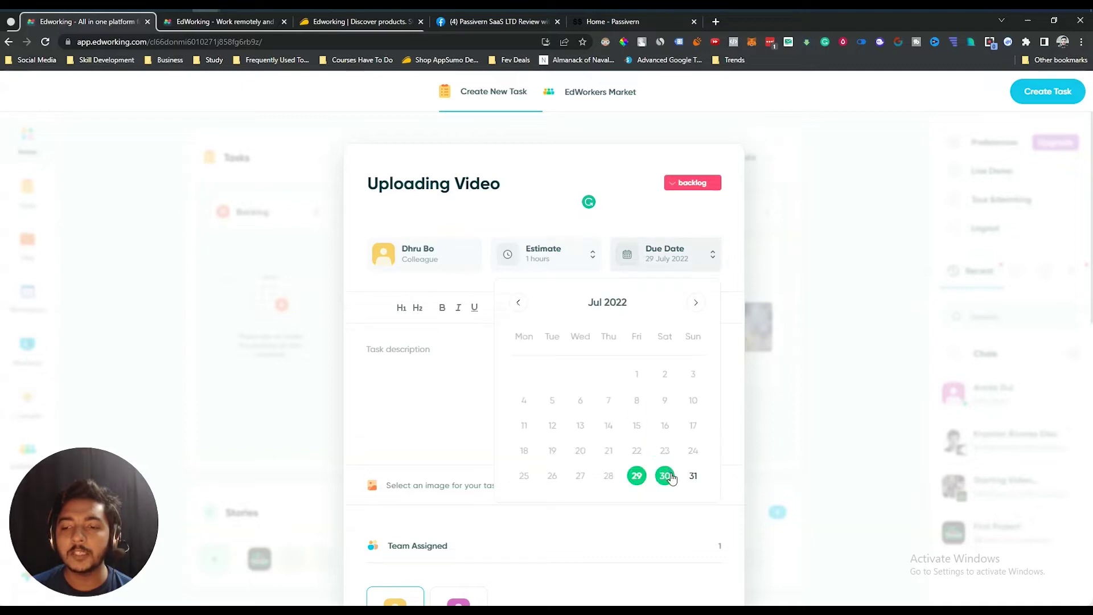
left_click(692, 476)
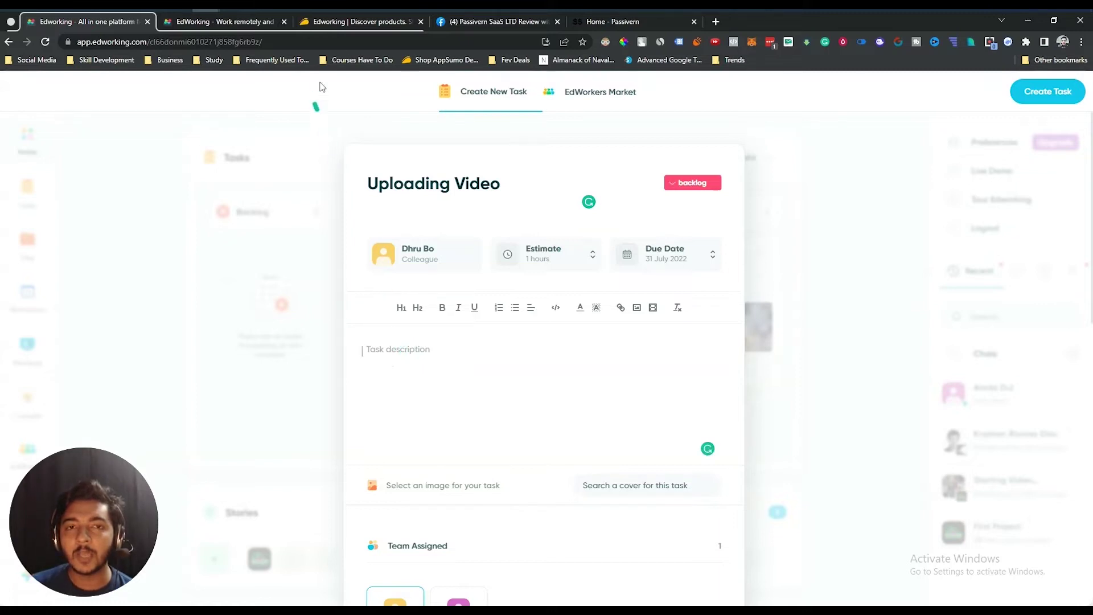
- Copy Edworking's introductory paragraphs, through "collaborate with their team", from its AppSumo page into the Uploading Video task's description
left_click(336, 22)
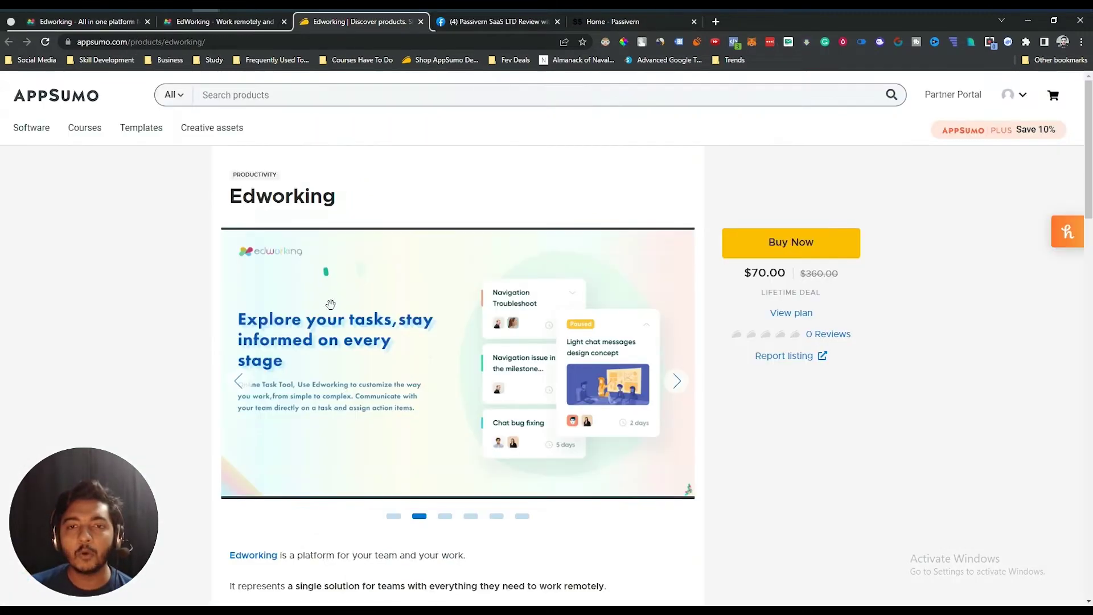
scroll(339, 391, "down", 5)
left_click_drag(226, 273, 329, 410)
key("ctrl+c")
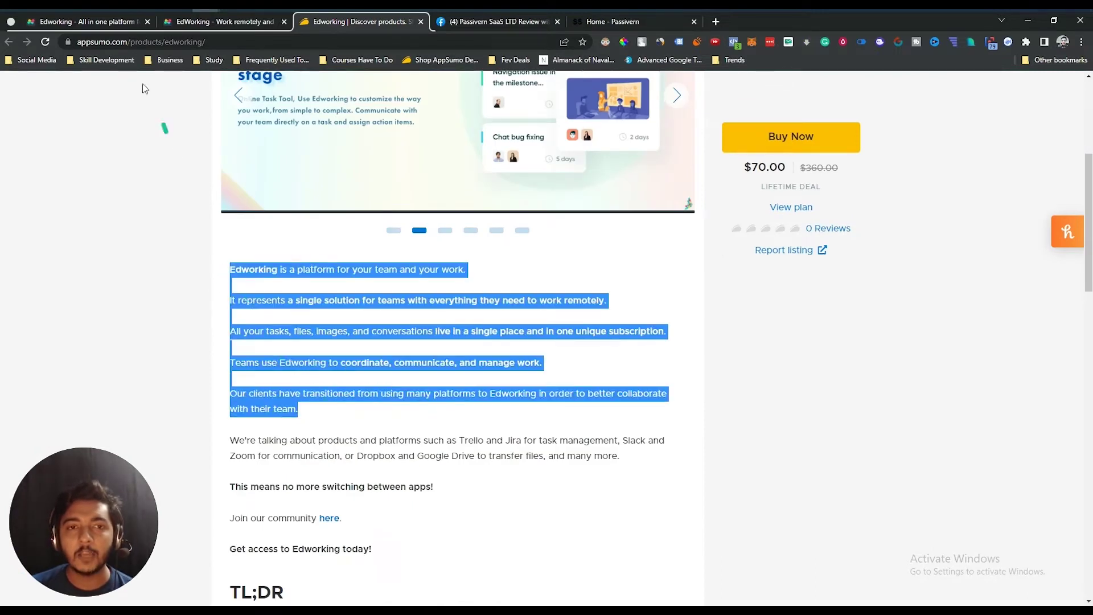
left_click(196, 22)
left_click(120, 24)
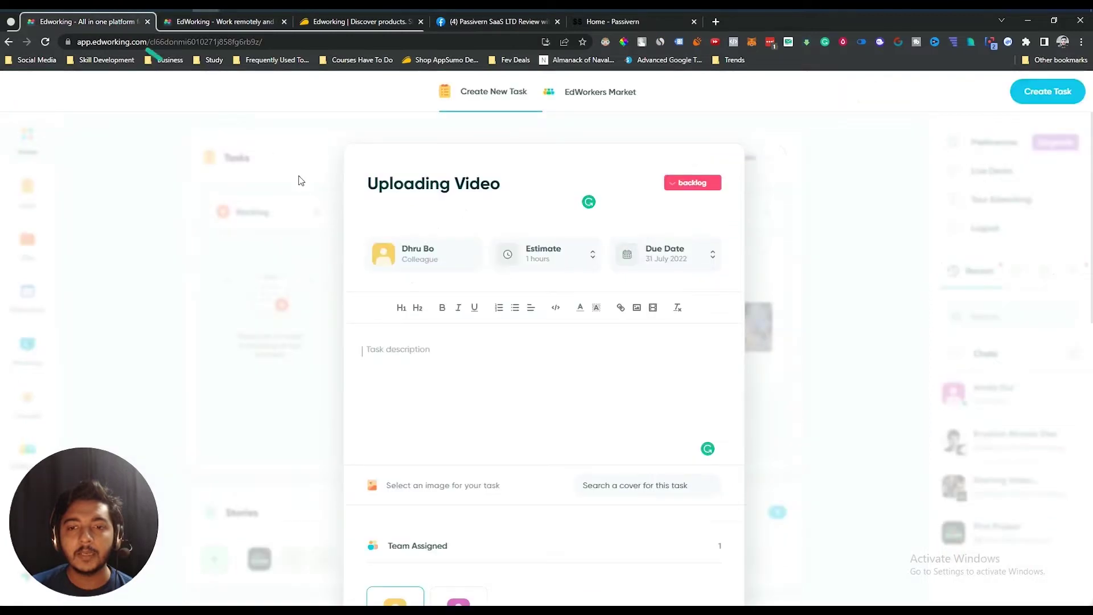
key("ctrl+v")
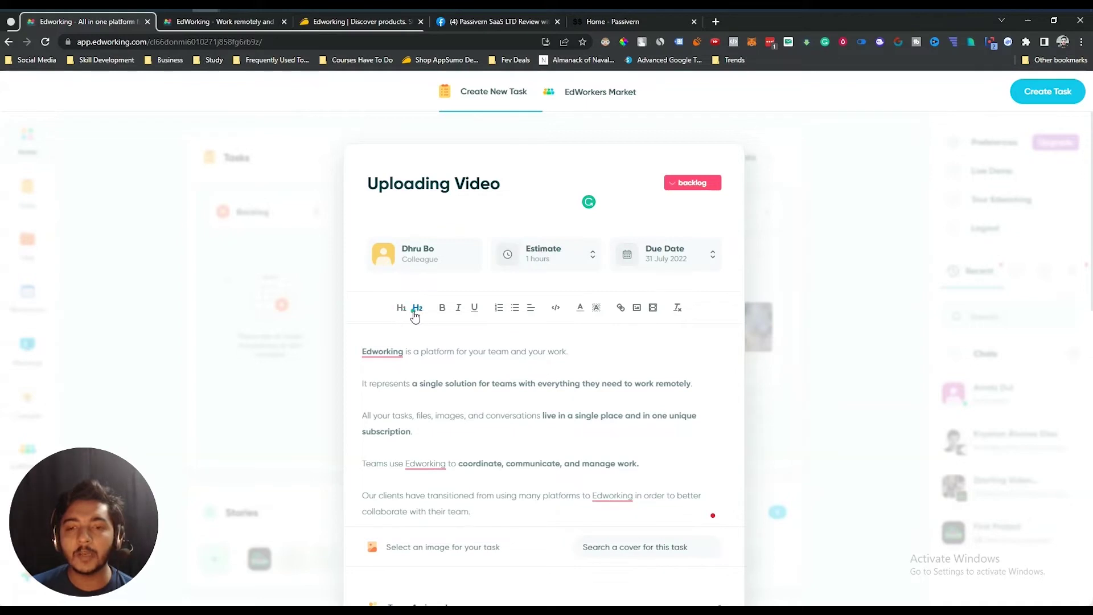
- Make "tform for your t" in the description's first sentence bold, italic and underlined
left_click_drag(450, 352, 493, 352)
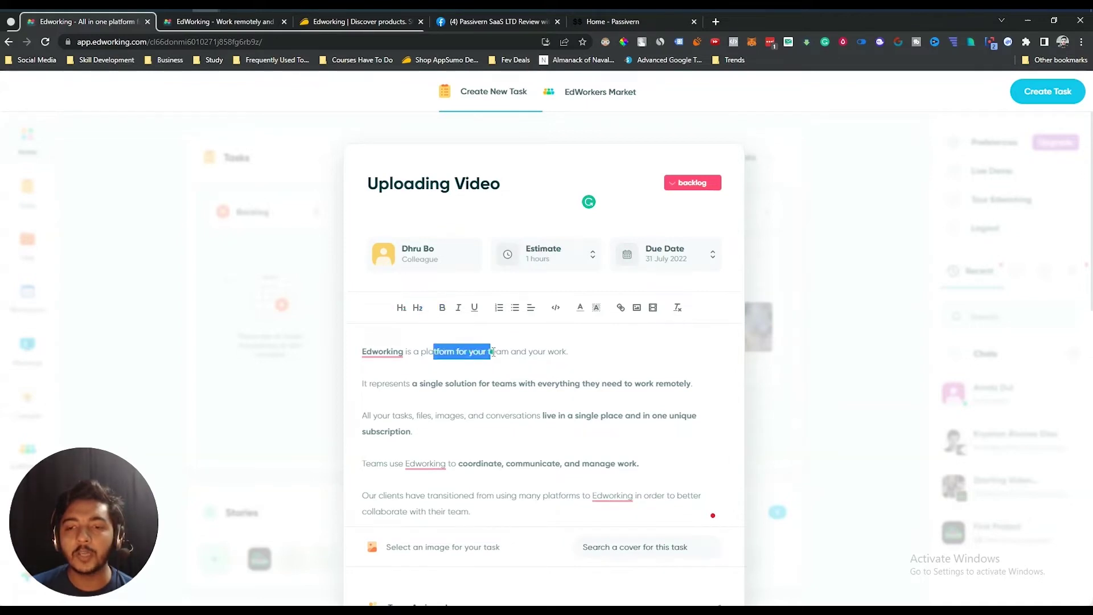
left_click(442, 308)
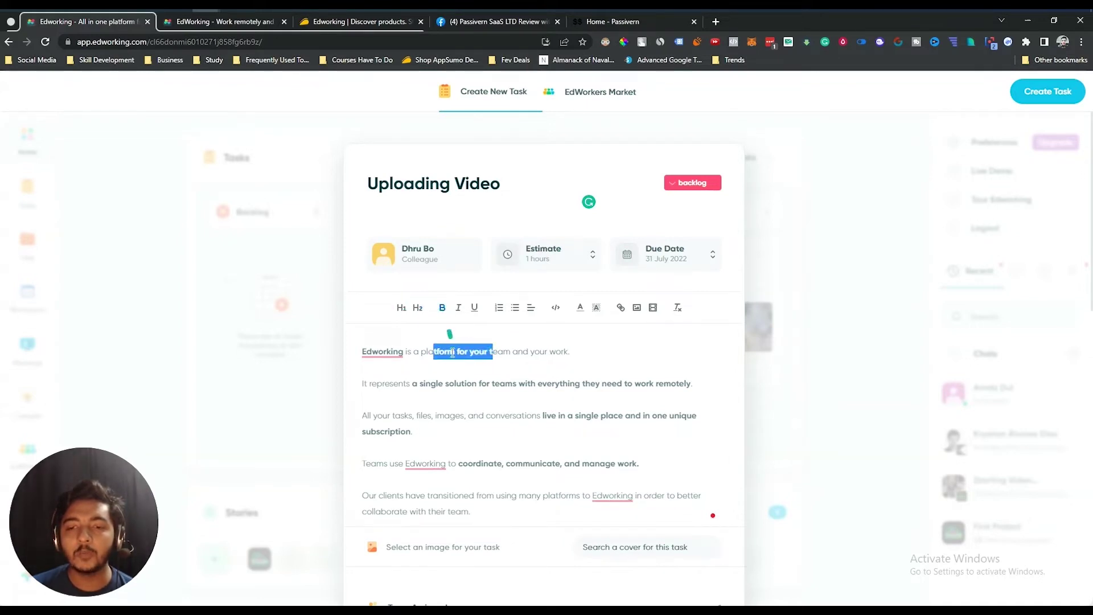
left_click(458, 308)
left_click(473, 310)
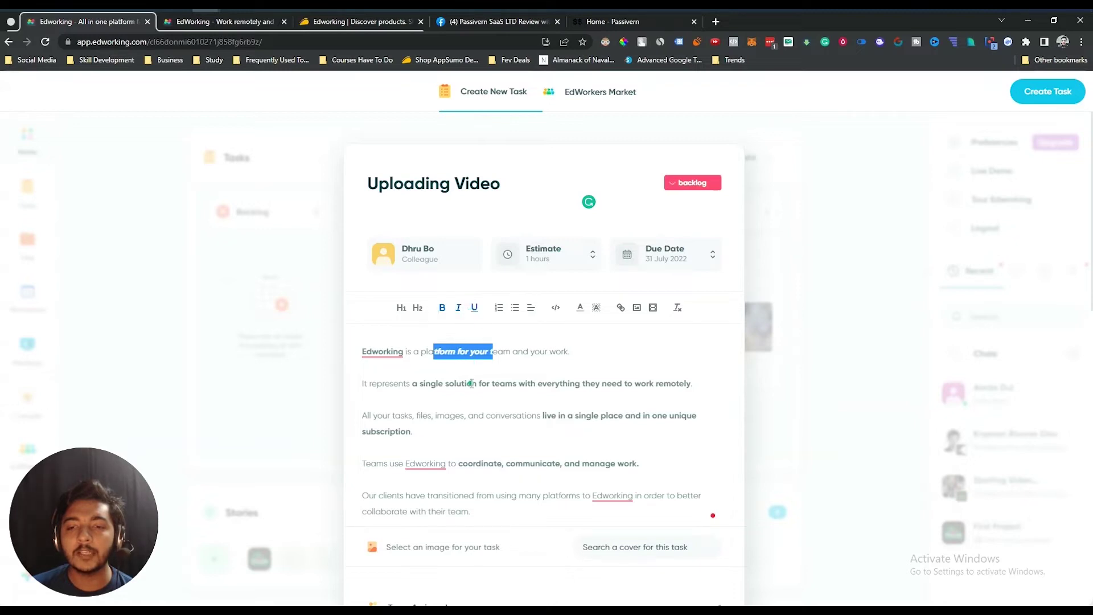
left_click(497, 349)
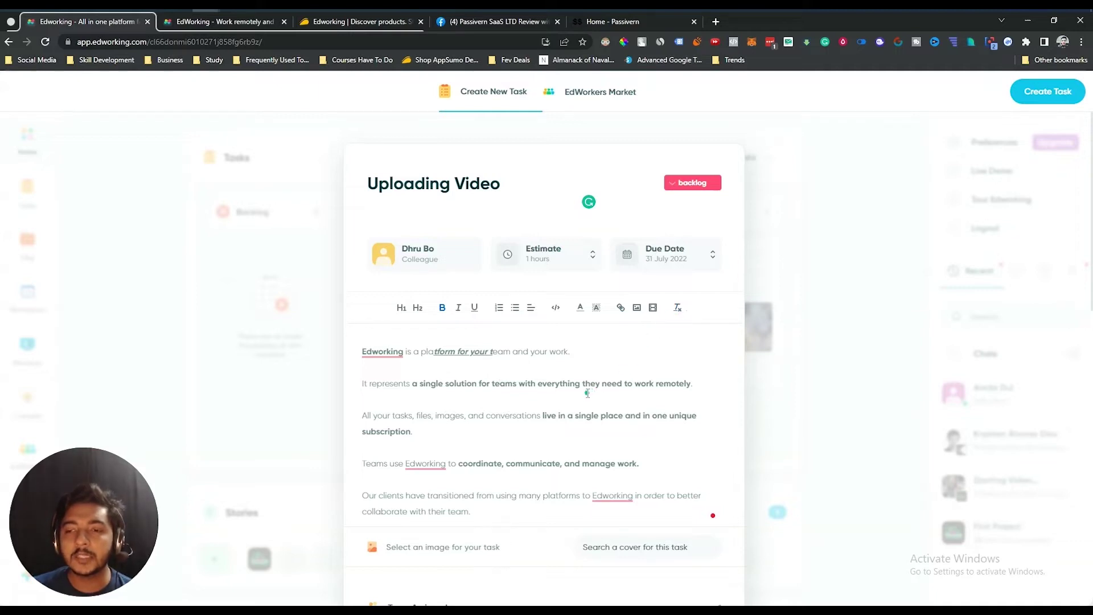
- Search for a task cover image with "sports" and close the results without choosing one
scroll(587, 393, "down", 2)
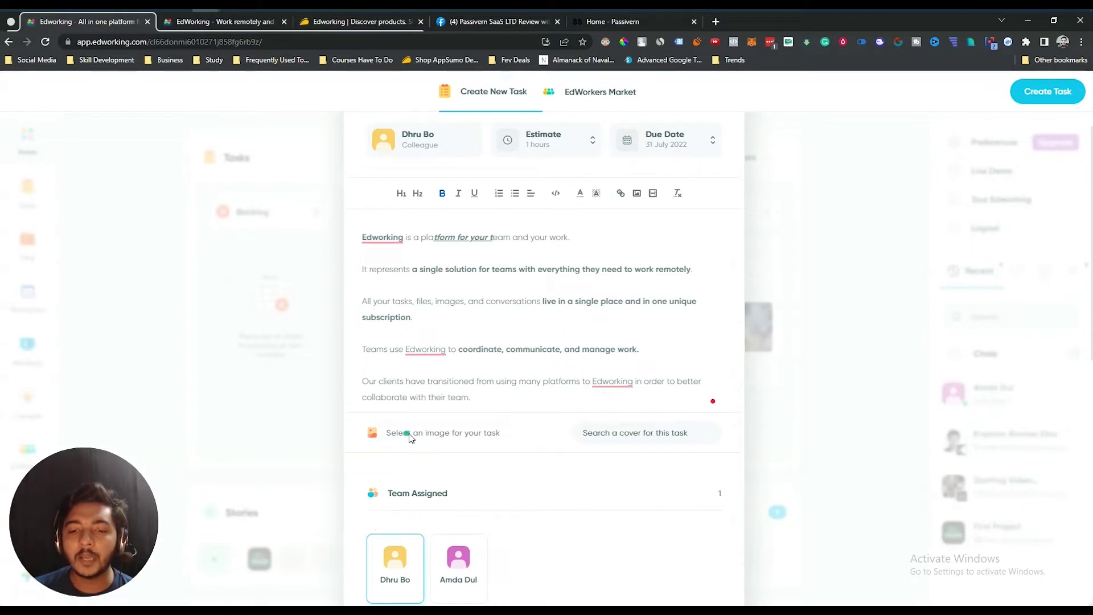
left_click(628, 435)
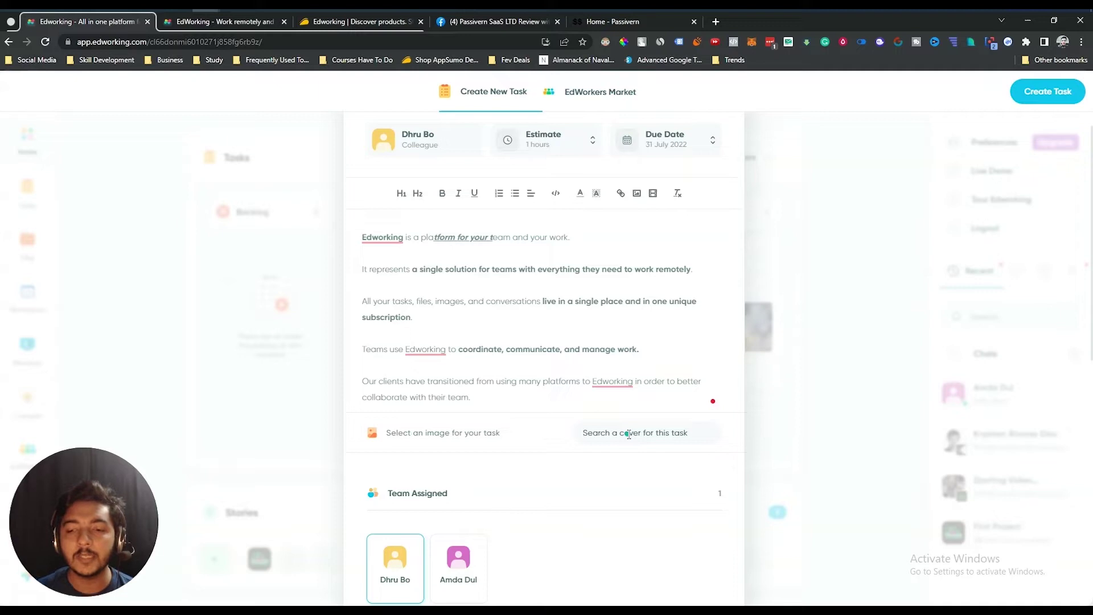
type("sp")
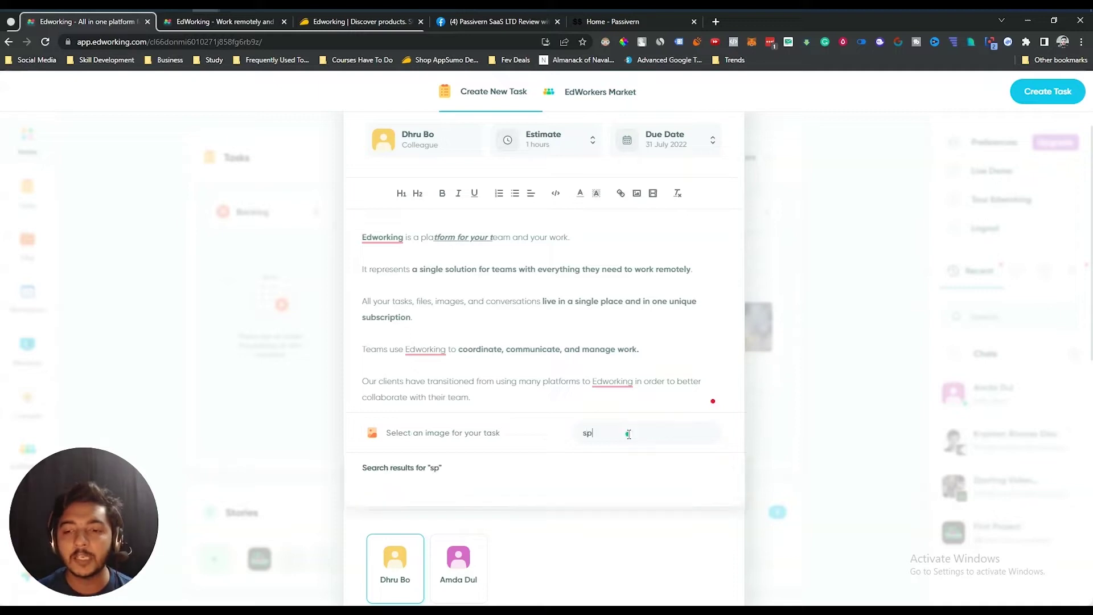
type("orts")
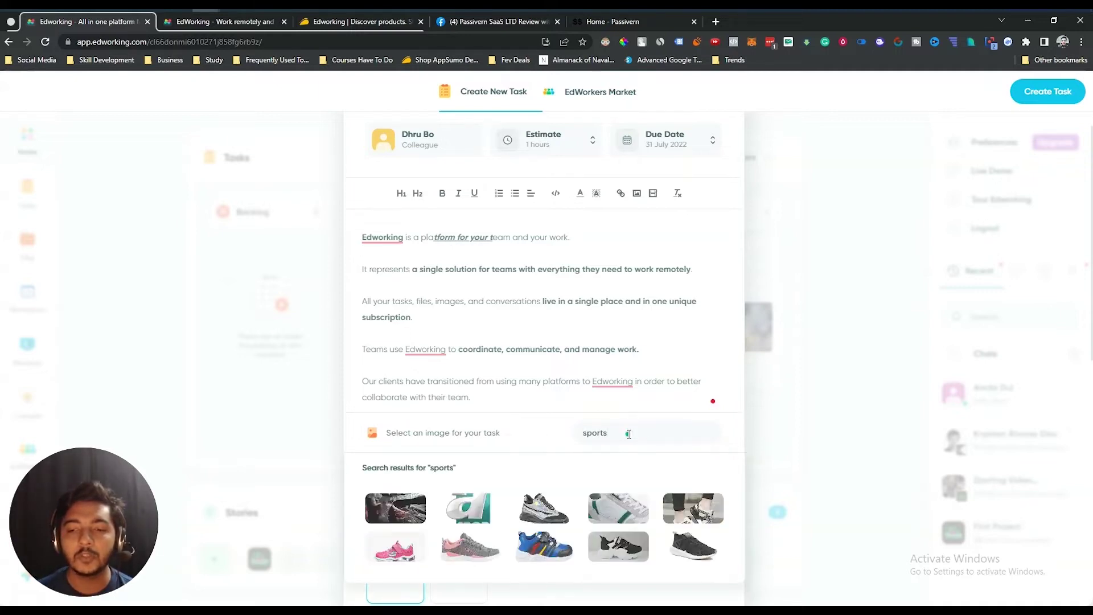
scroll(568, 478, "down", 2)
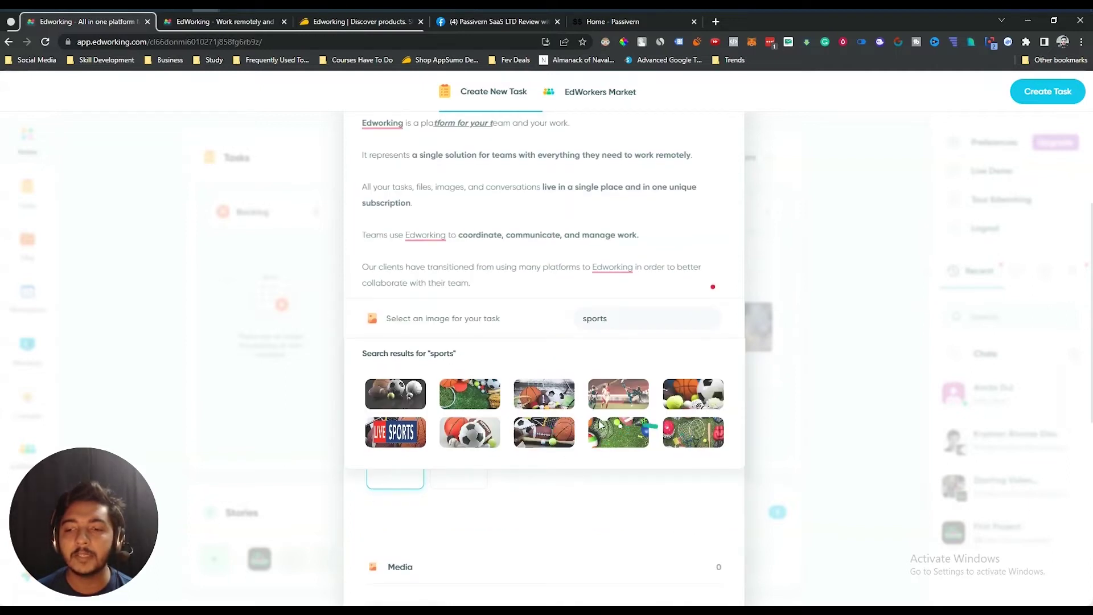
left_click(529, 313)
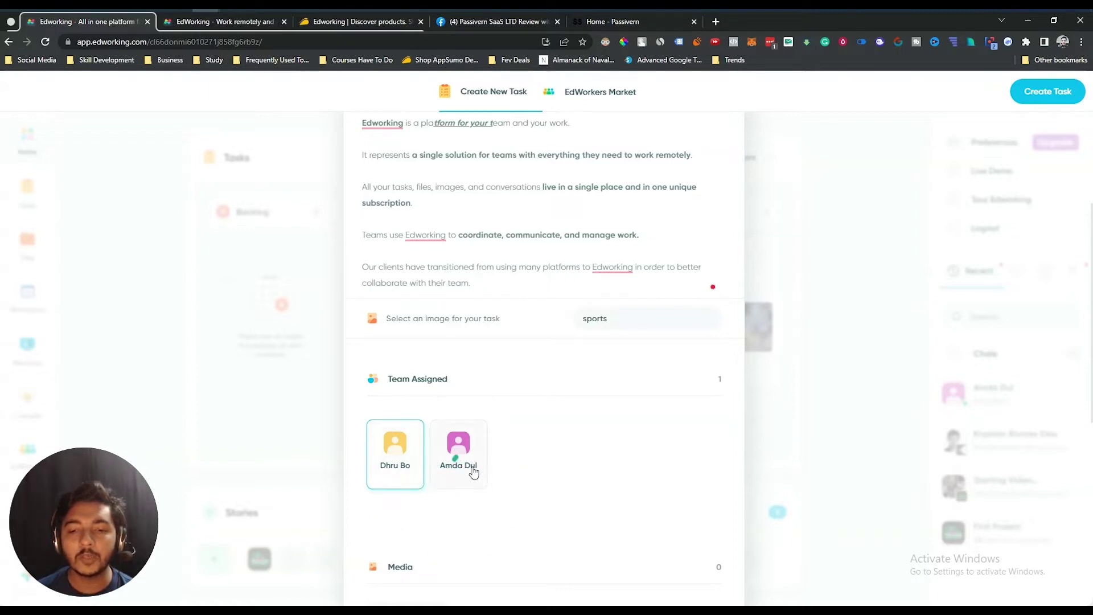
- Assign both listed team members to the Uploading Video task
left_click(459, 455)
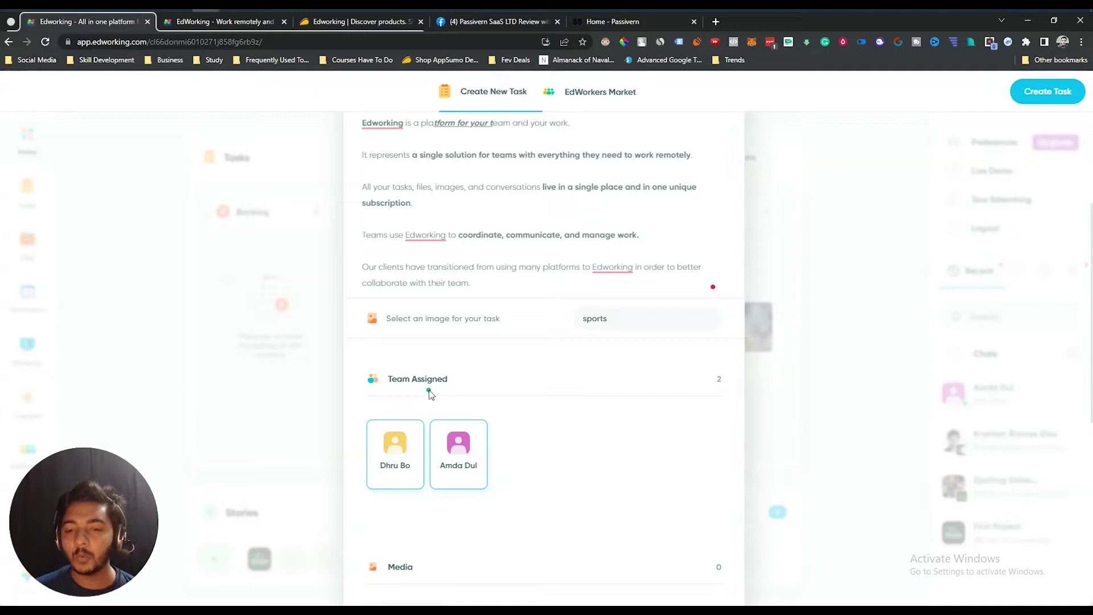
left_click(405, 465)
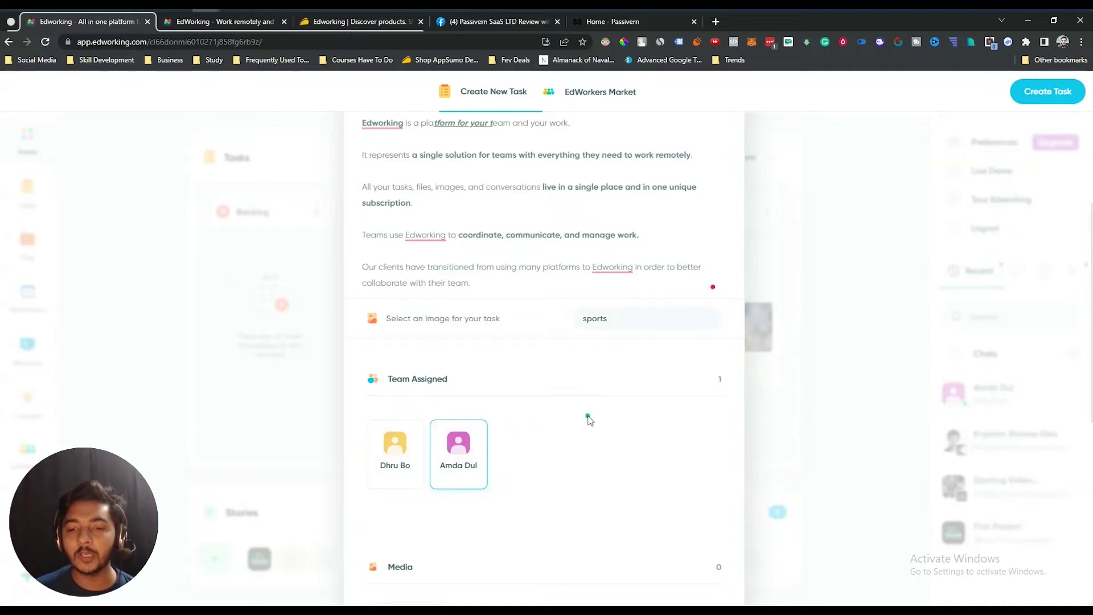
left_click(400, 462)
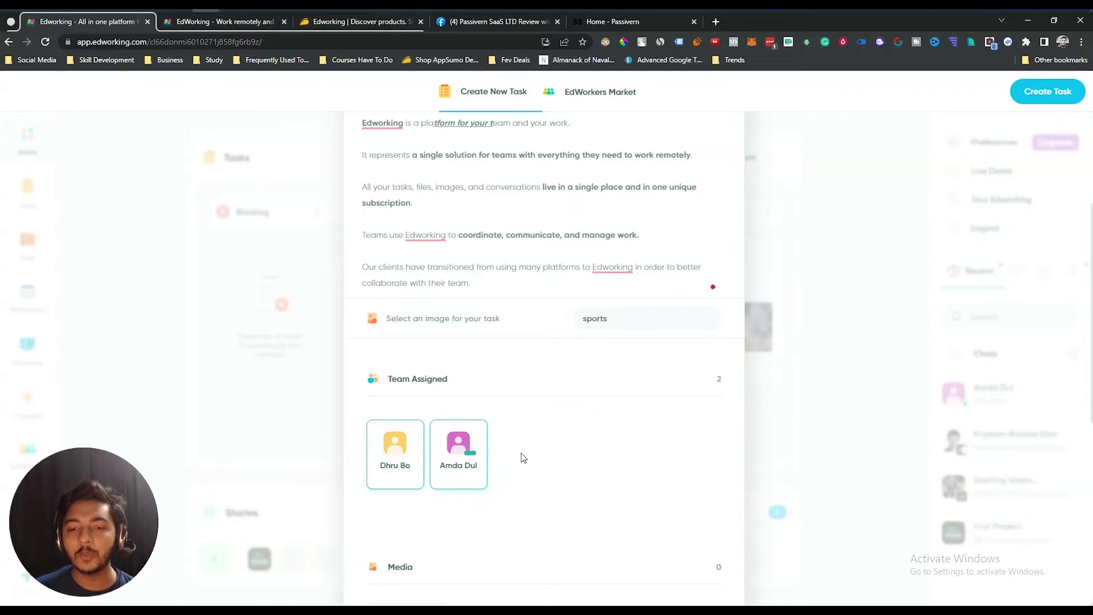
- Attach Coffee Can Investing.jpg and For Editor.mov from the Downloads folder as the task's media
scroll(524, 456, "down", 3)
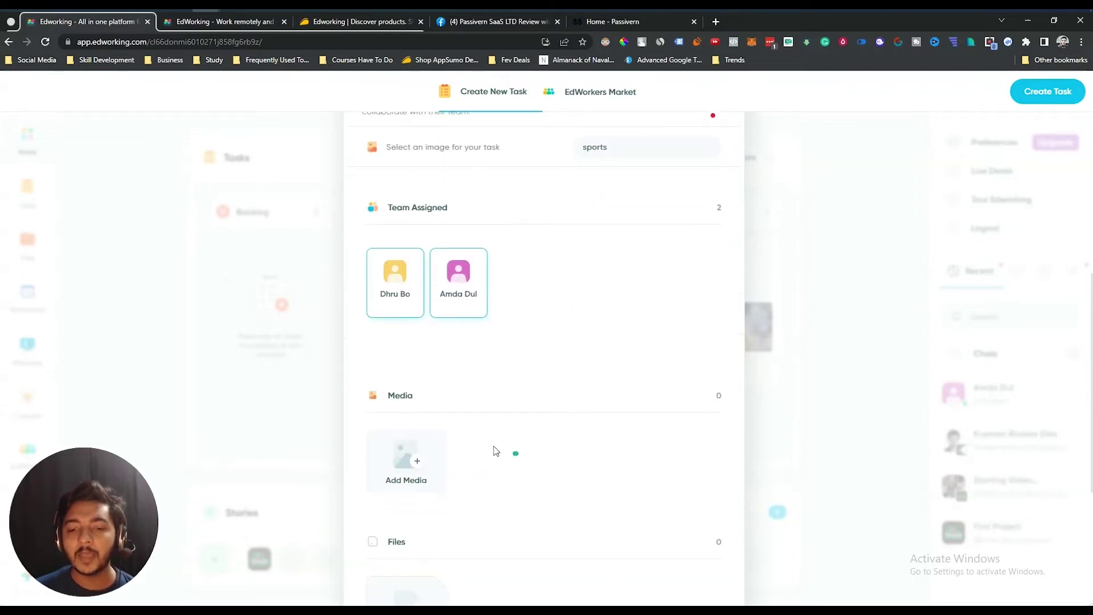
left_click(409, 471)
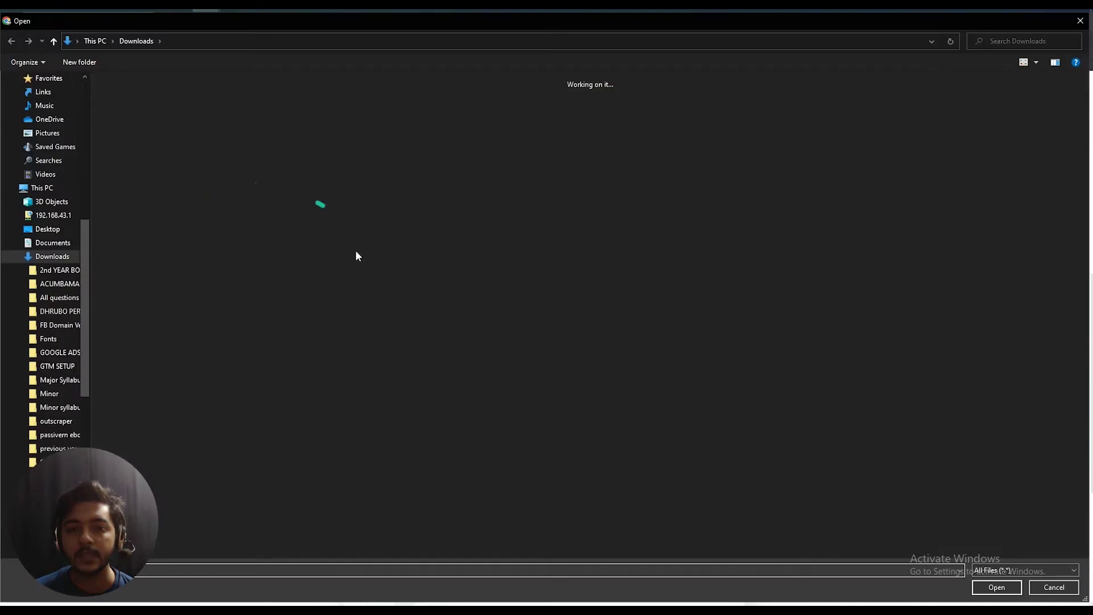
left_click(166, 128)
left_click(986, 588)
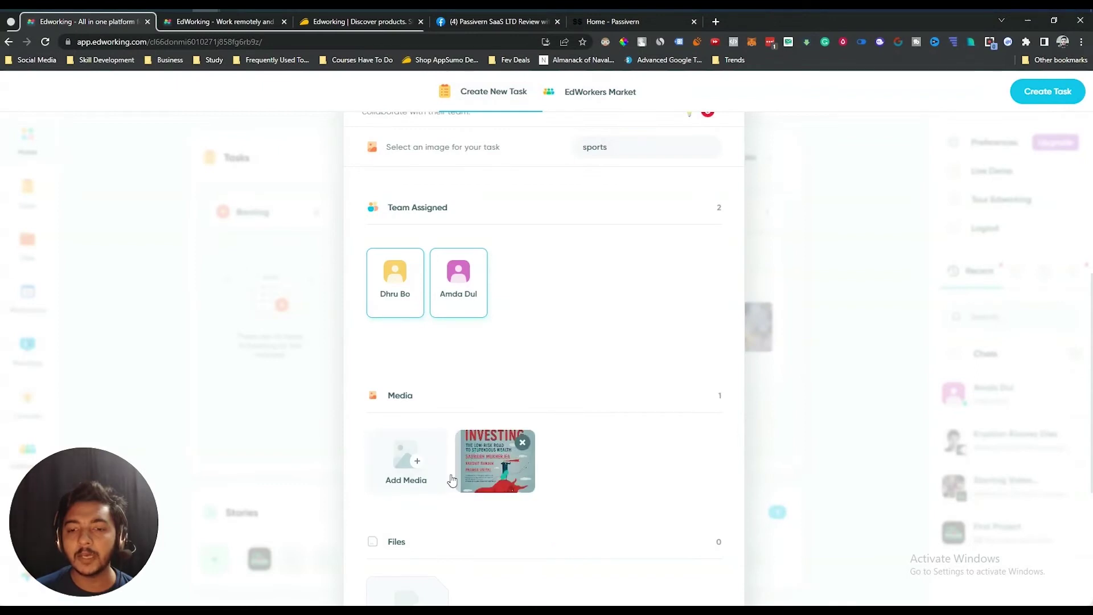
left_click(415, 456)
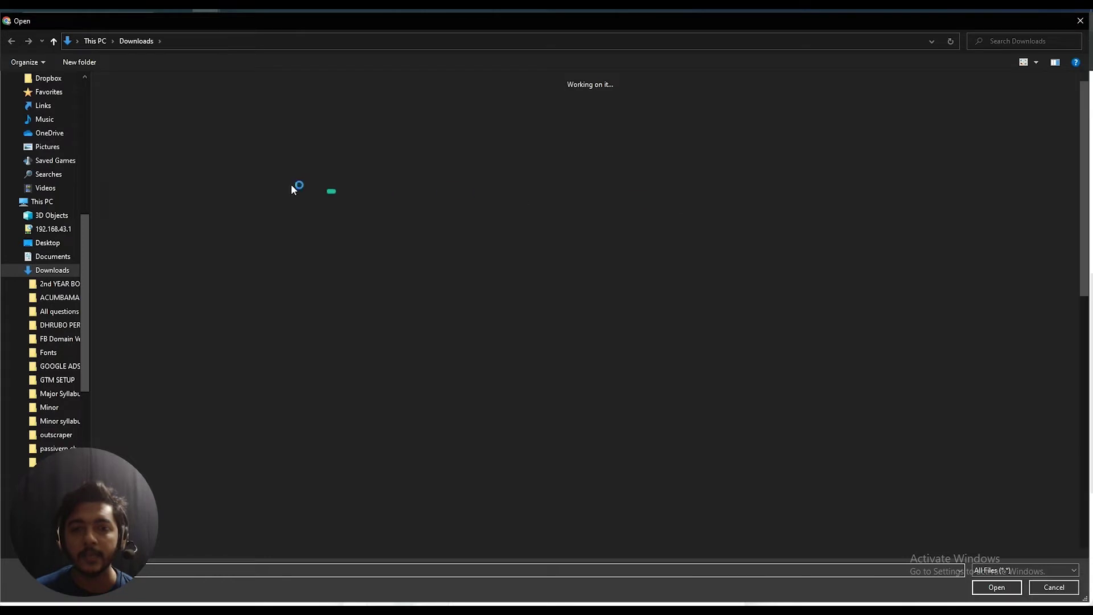
left_click(341, 117)
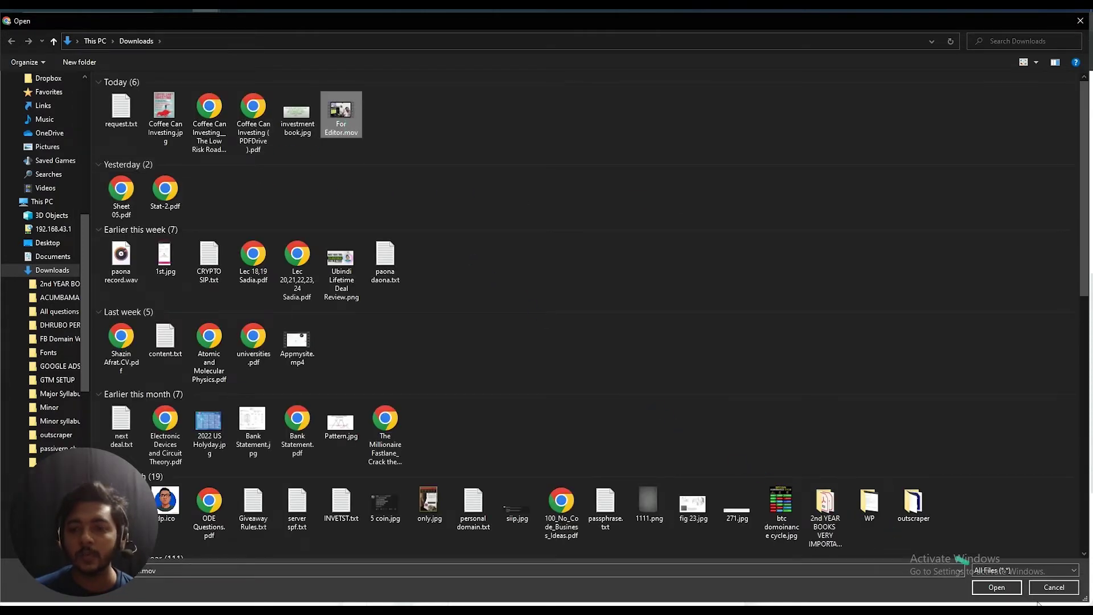
left_click(996, 589)
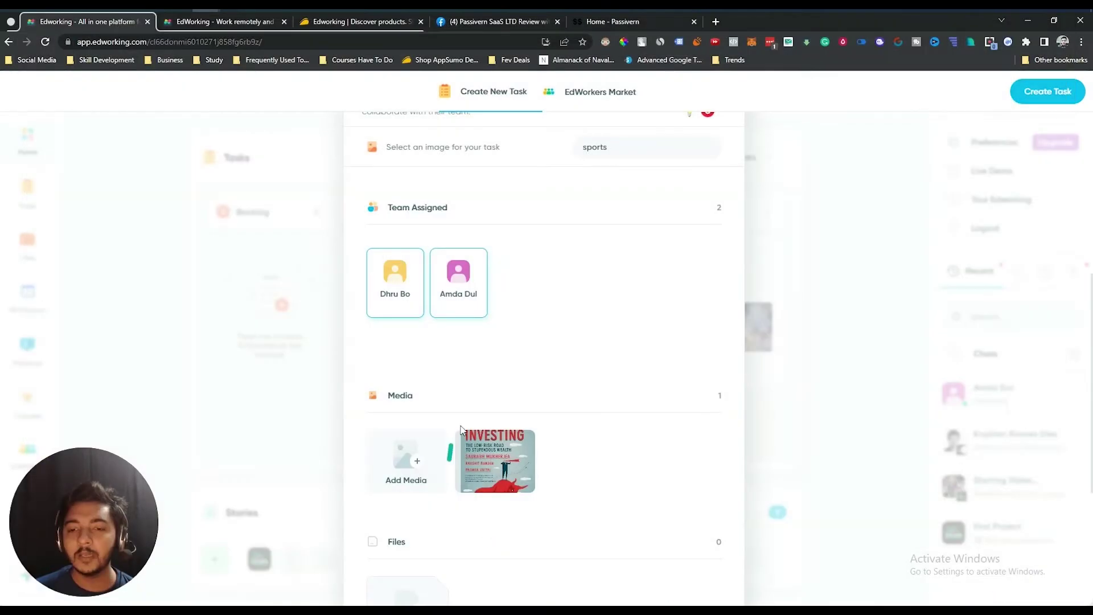
left_click(431, 468)
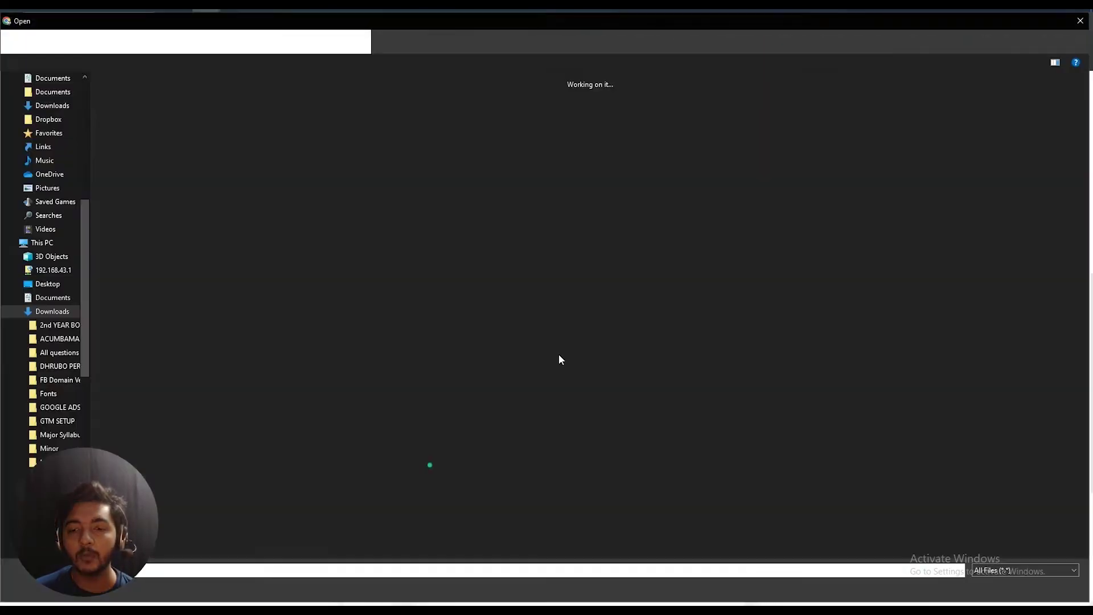
left_click(1080, 21)
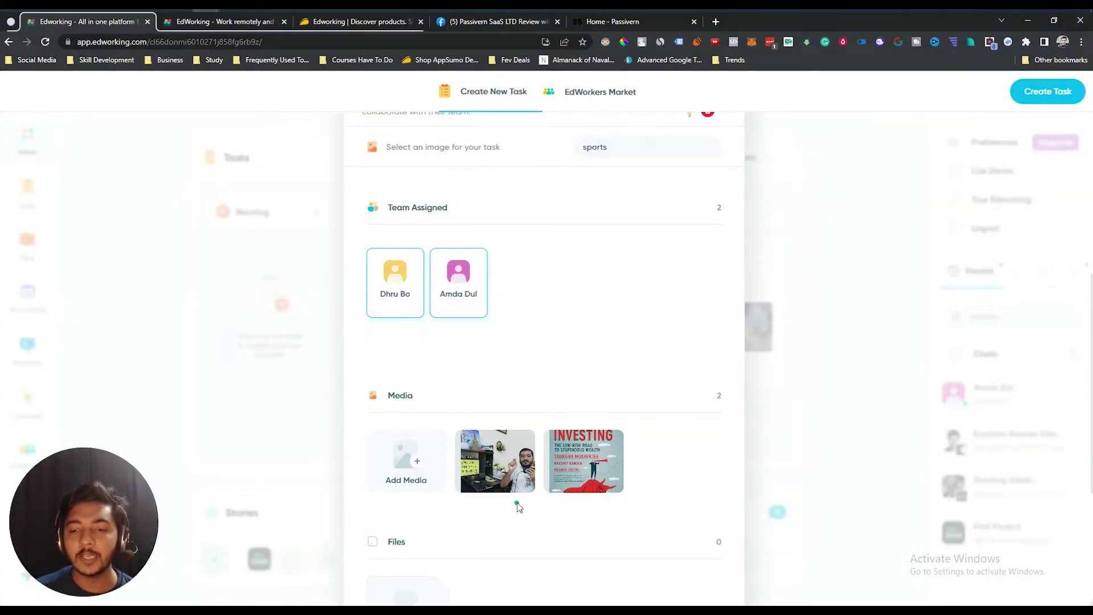
- Attach Sheet 05.pdf and Stat-2.pdf from the Downloads folder to the task's files
scroll(519, 507, "down", 2)
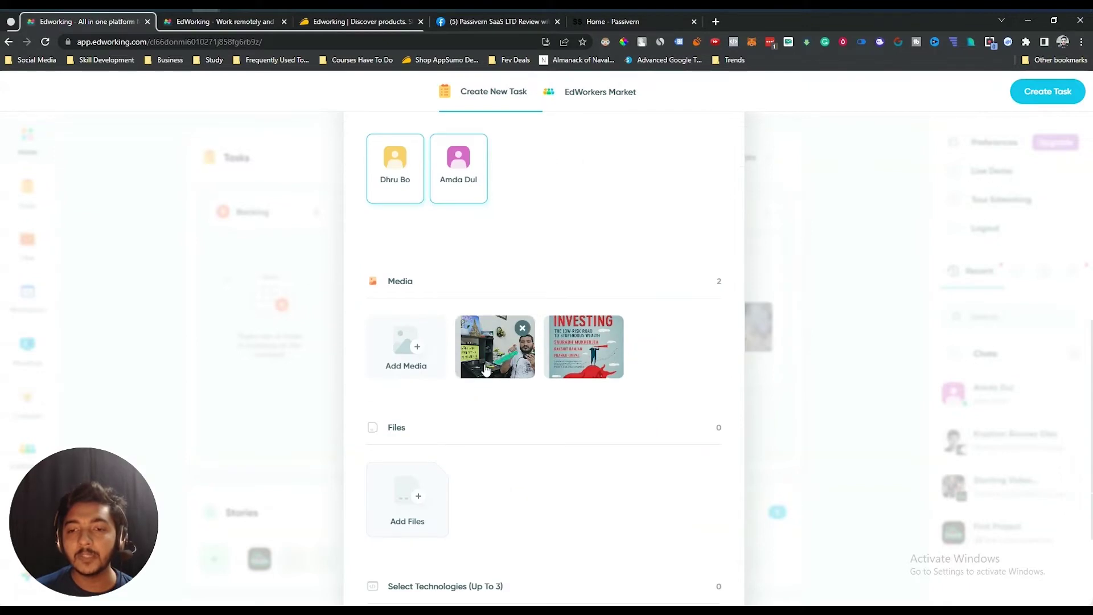
scroll(435, 458, "down", 3)
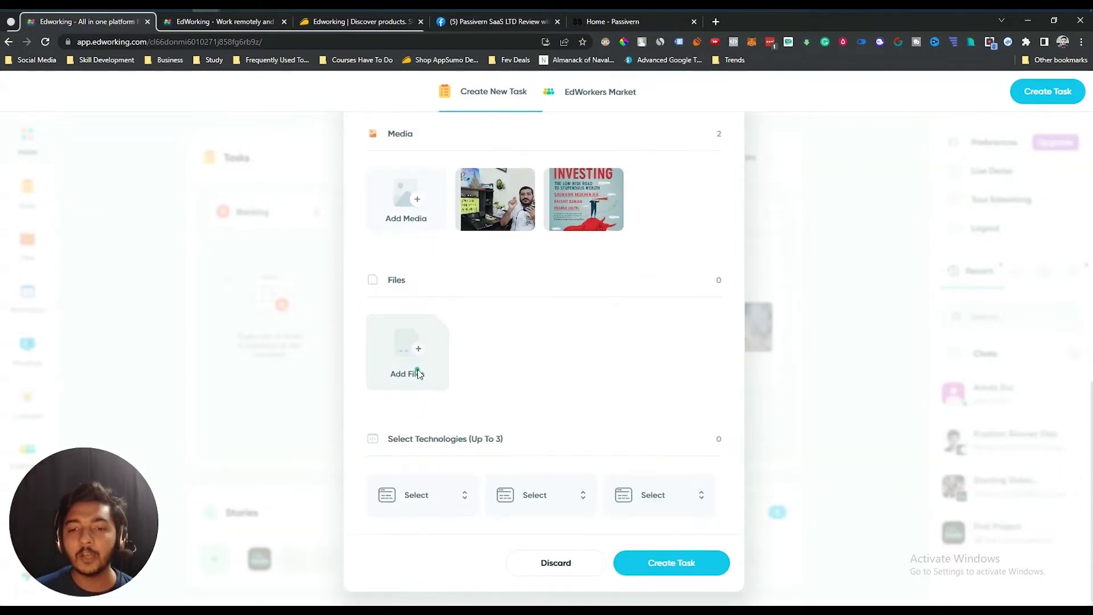
left_click(419, 373)
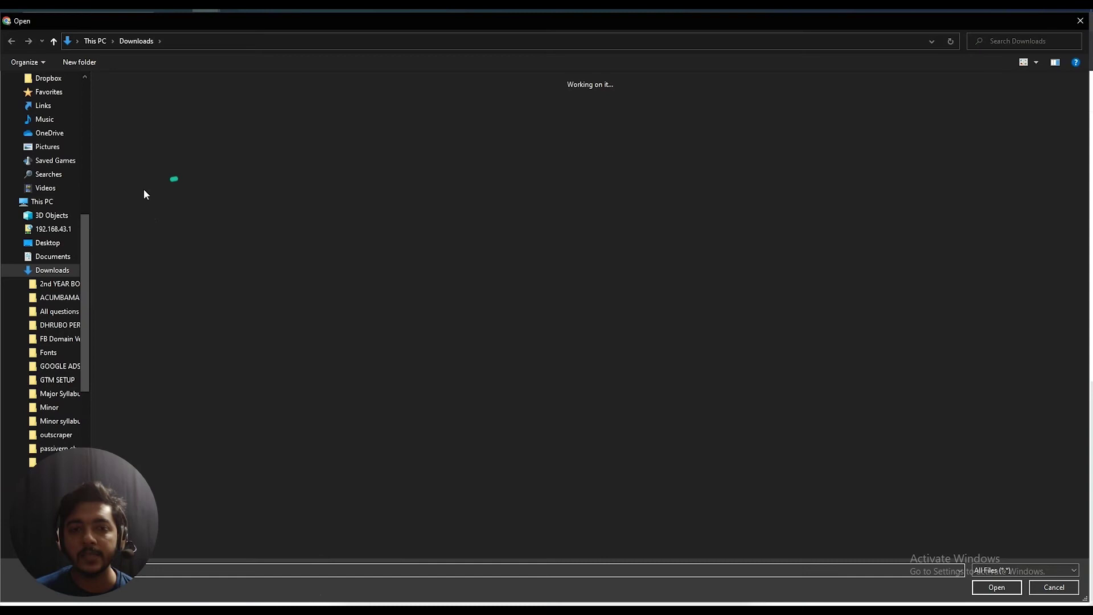
left_click(134, 192)
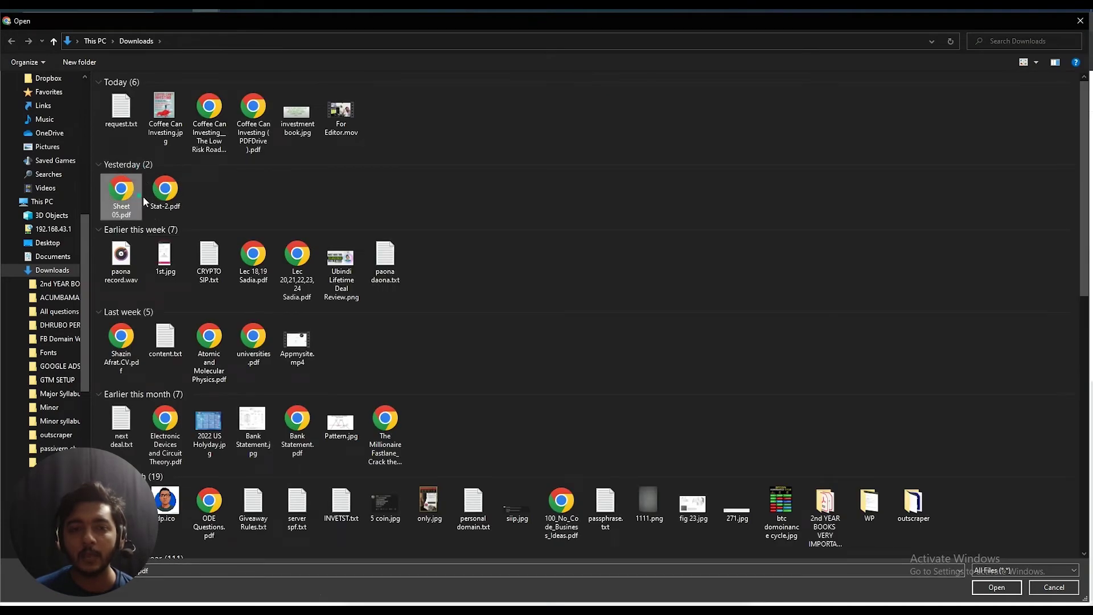
left_click(165, 191, "ctrl")
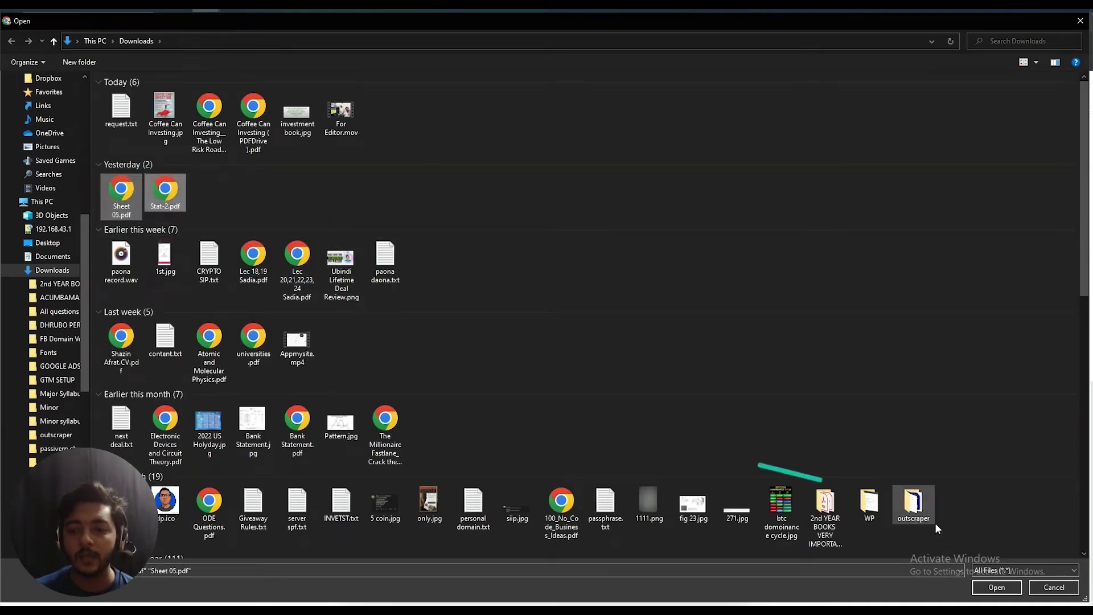
left_click(980, 587)
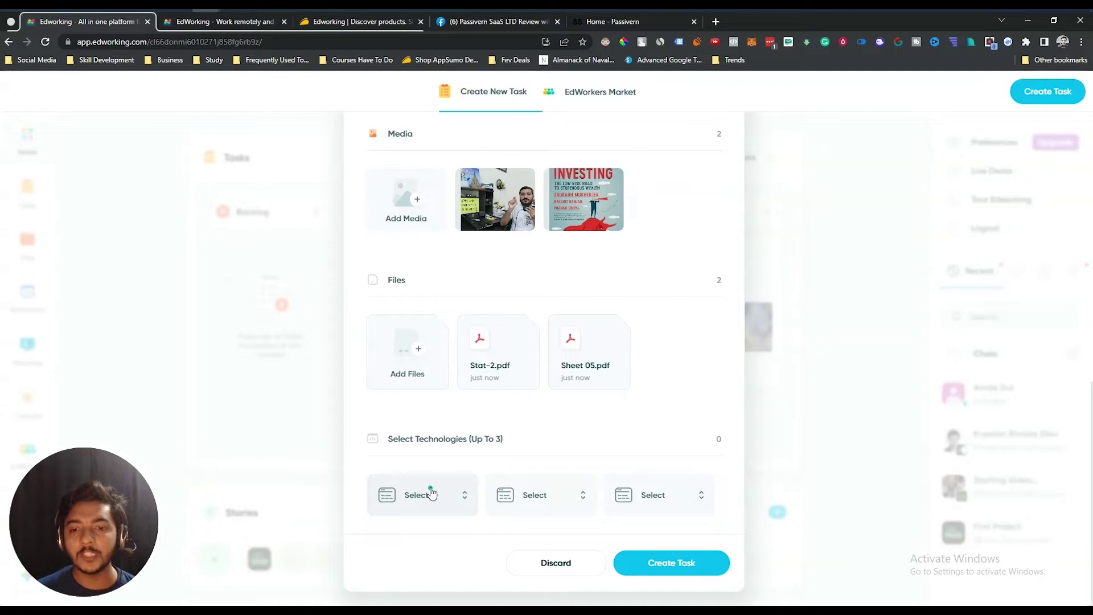
- Set the task's three technologies to Javascript, Google-Cloud and Python
left_click(432, 493)
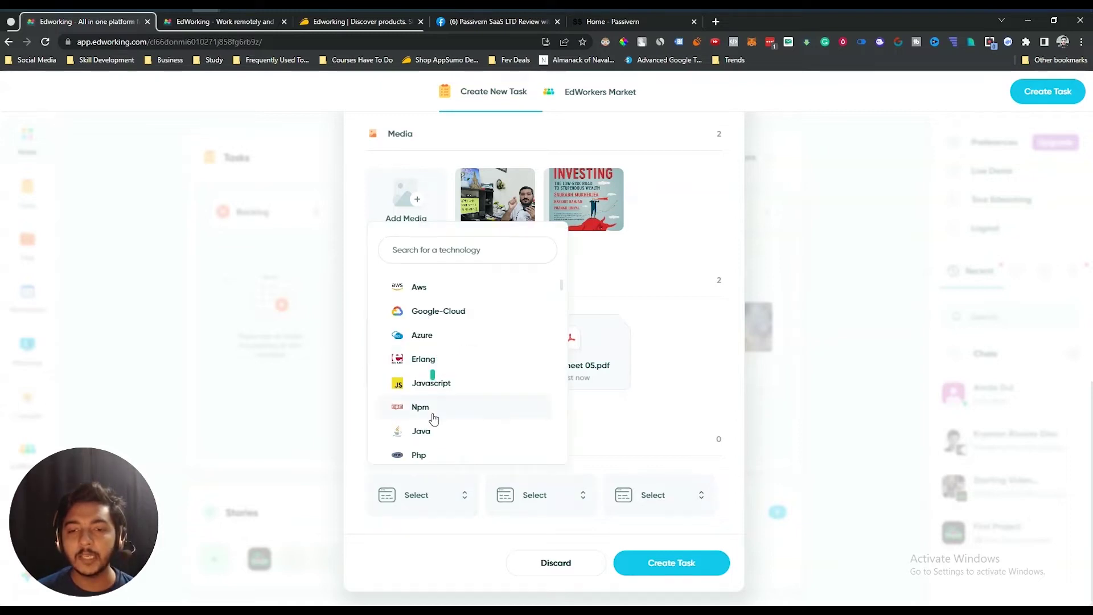
left_click(437, 385)
left_click(535, 494)
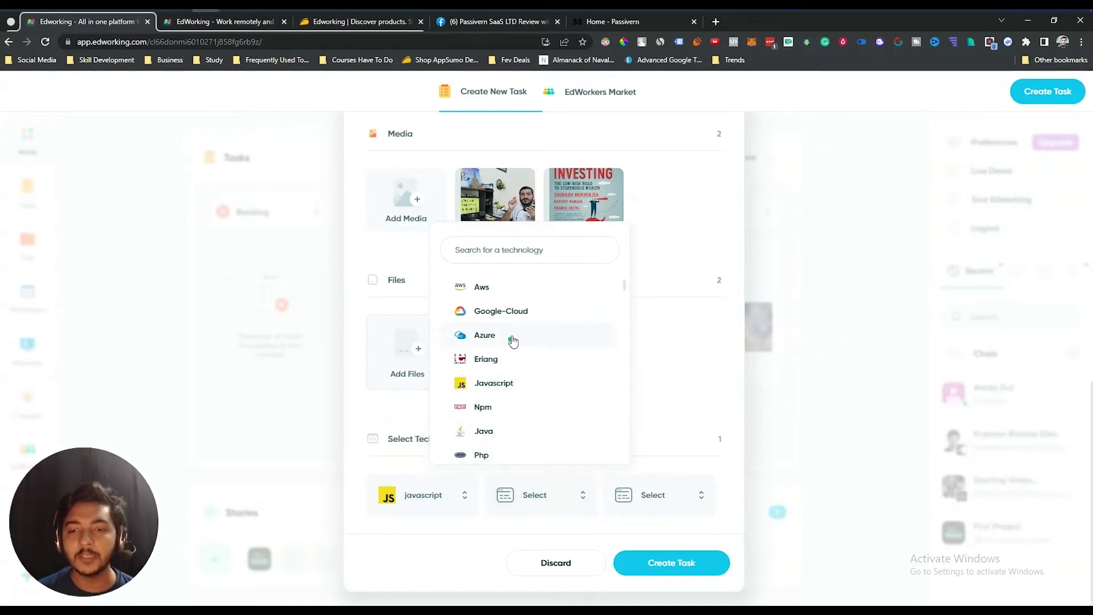
left_click(539, 318)
left_click(624, 495)
scroll(565, 366, "down", 2)
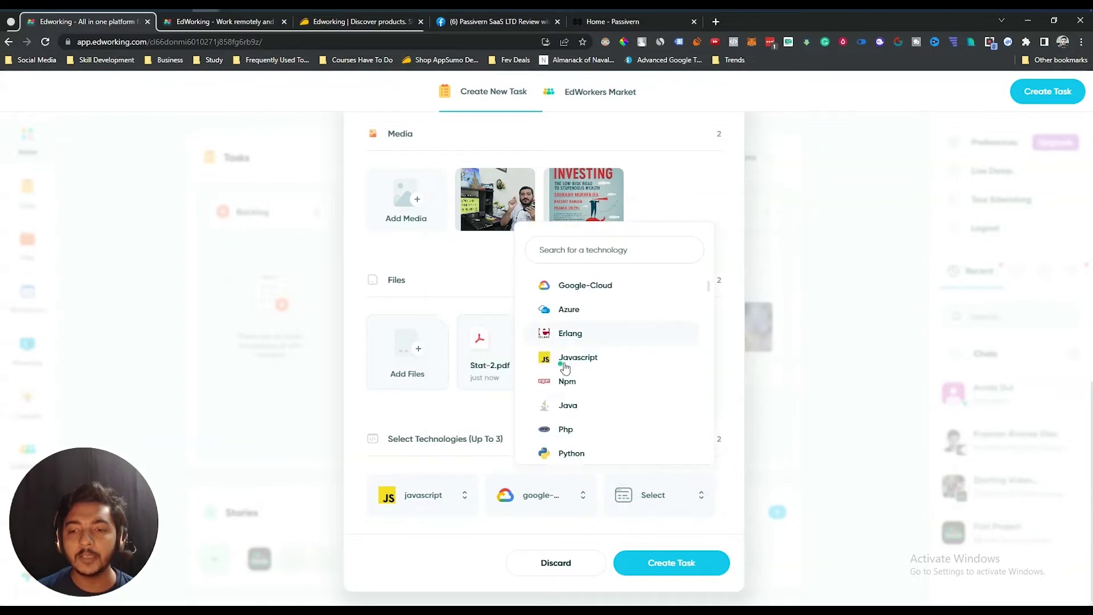
scroll(592, 399, "down", 2)
left_click(575, 365)
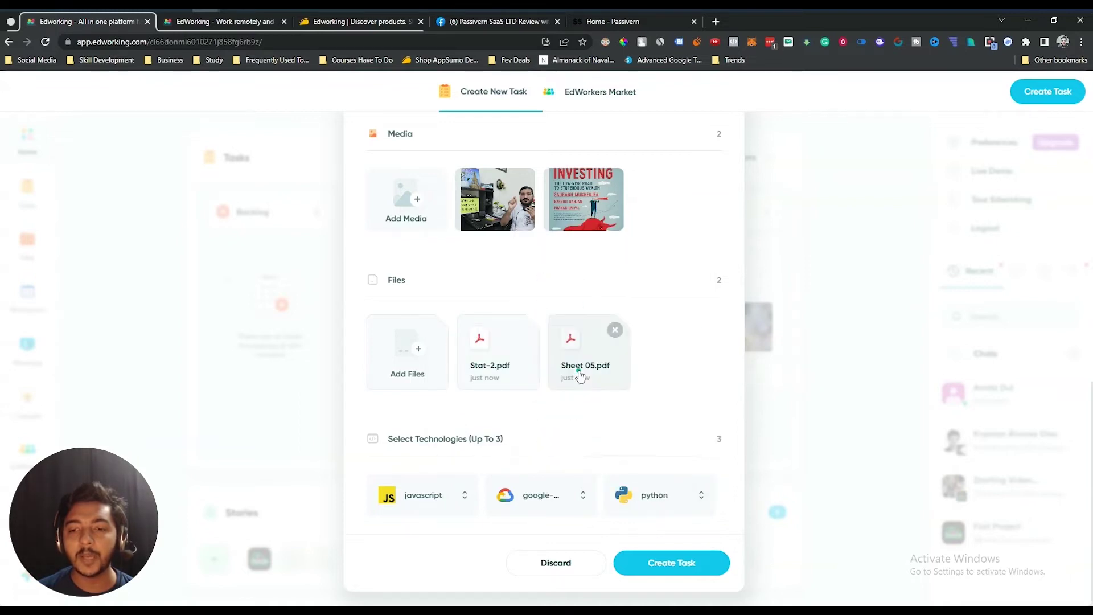
- Create the prepared Uploading Video task and send the message "Hello" in its chat
left_click(675, 570)
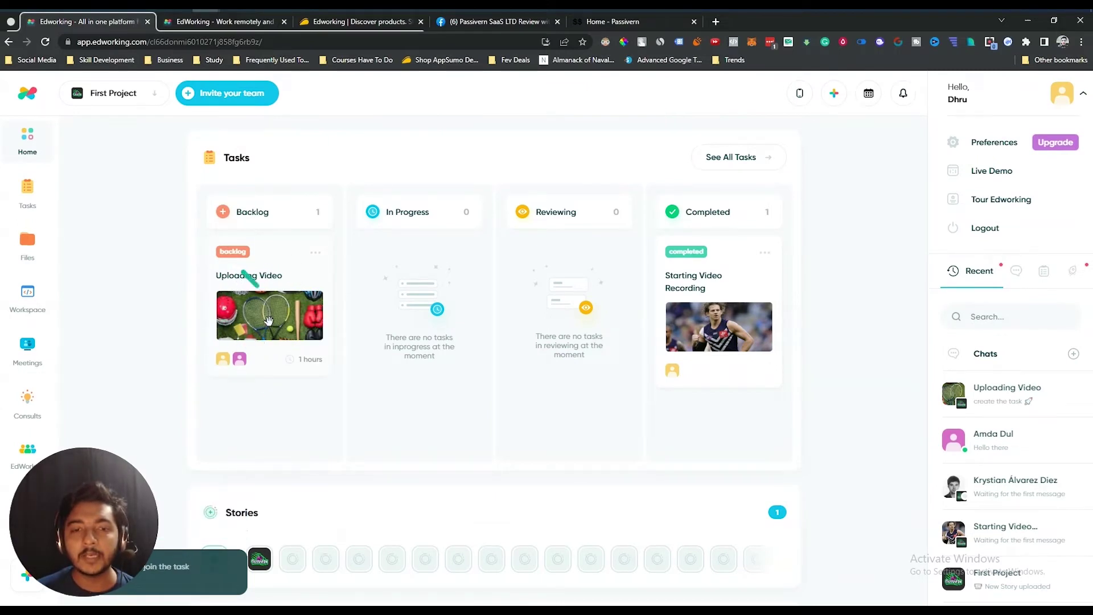
left_click_drag(102, 516, 99, 463)
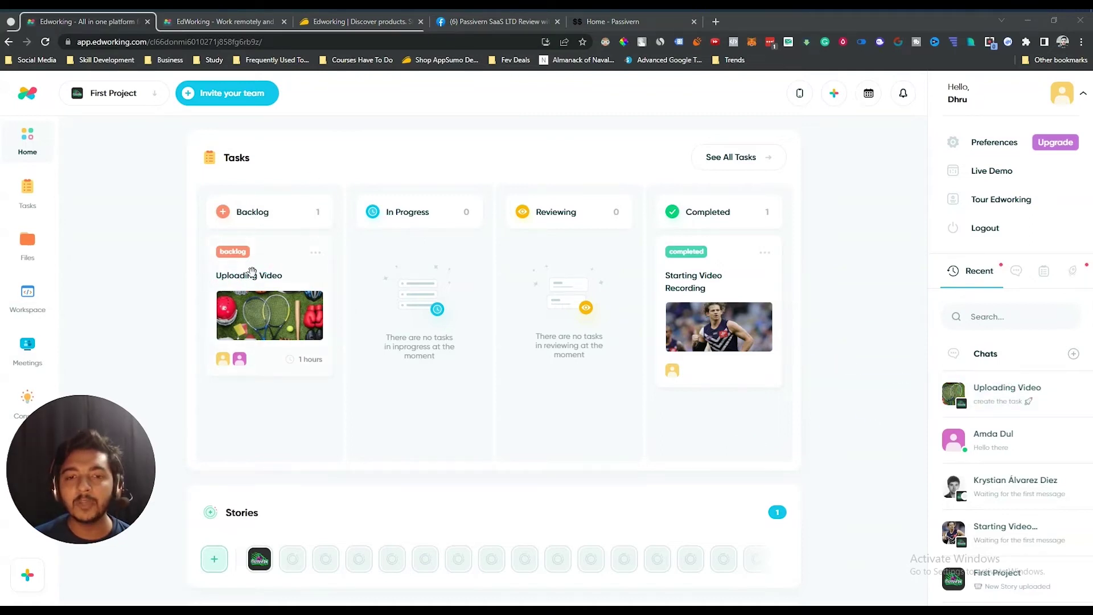
left_click(1005, 396)
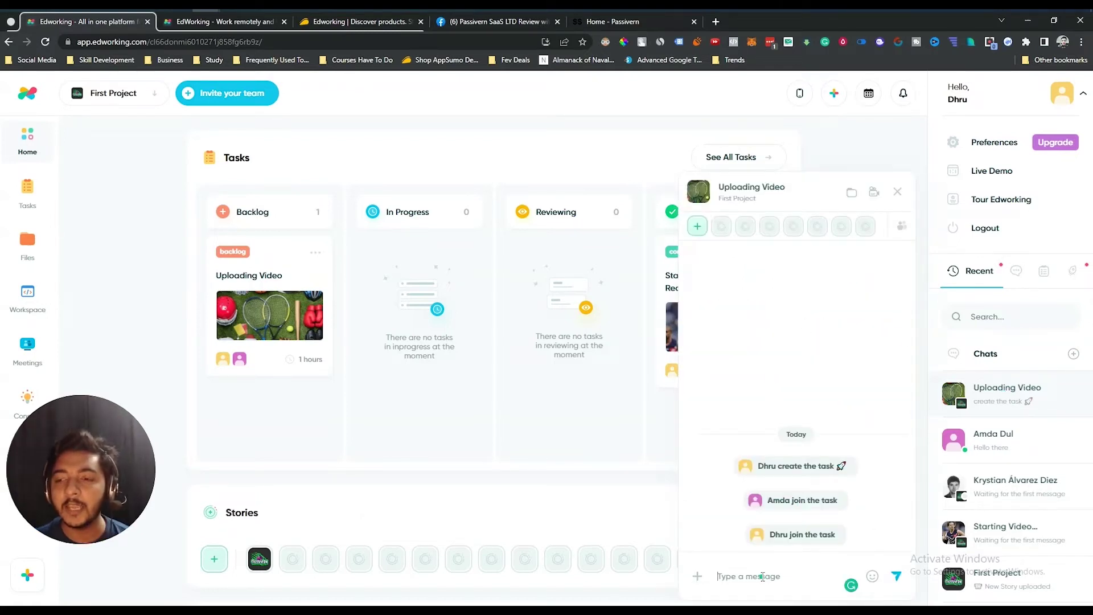
type("Hello")
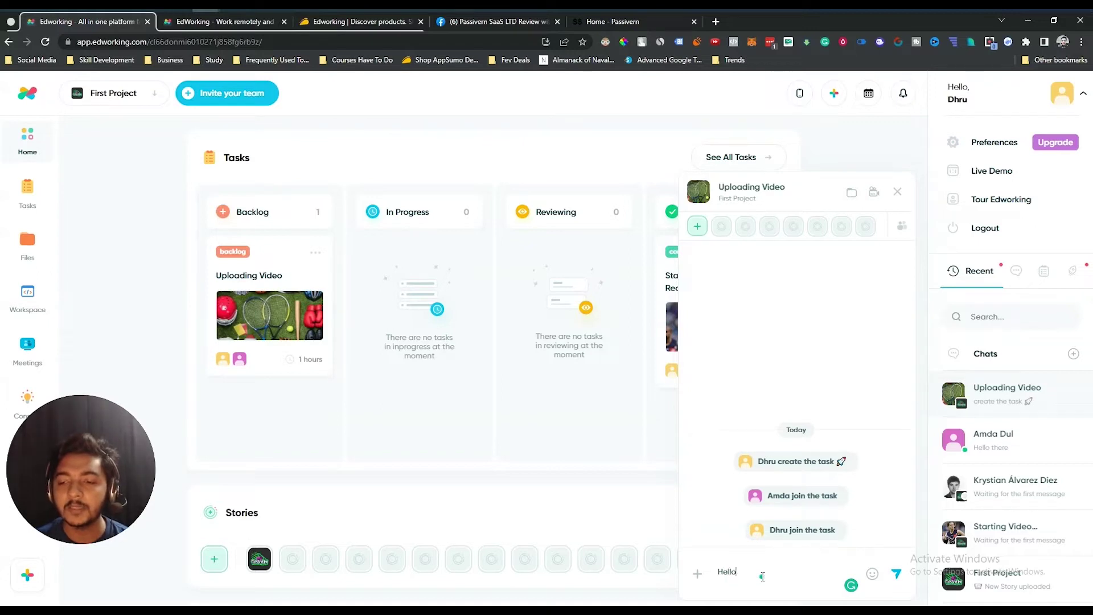
key("Return")
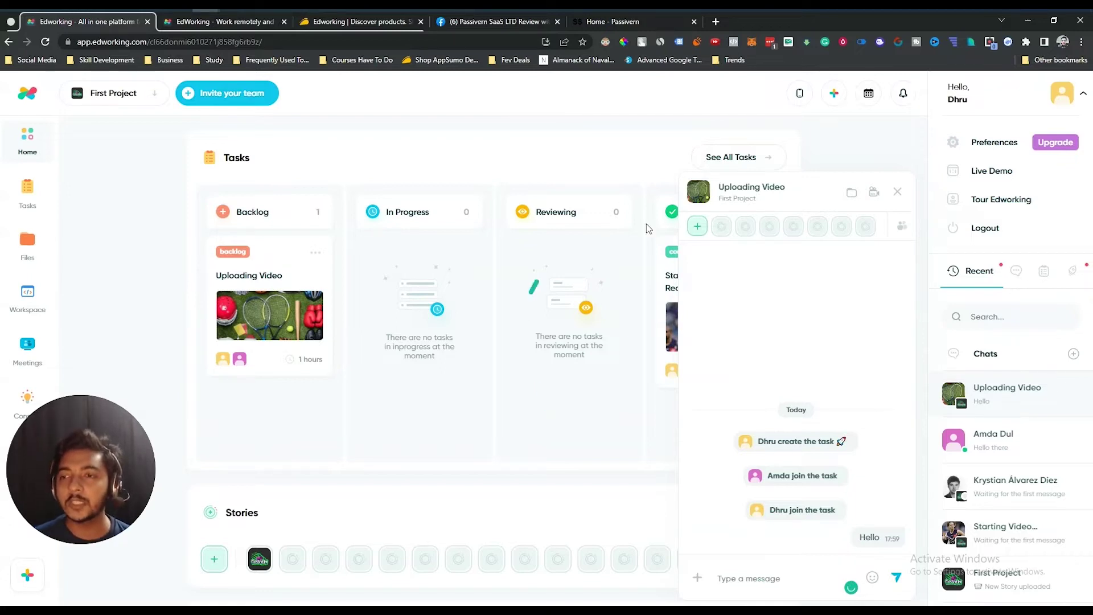
- Look through the first three attachments in the Uploading Video chat's shared files, and close the viewer
left_click(852, 194)
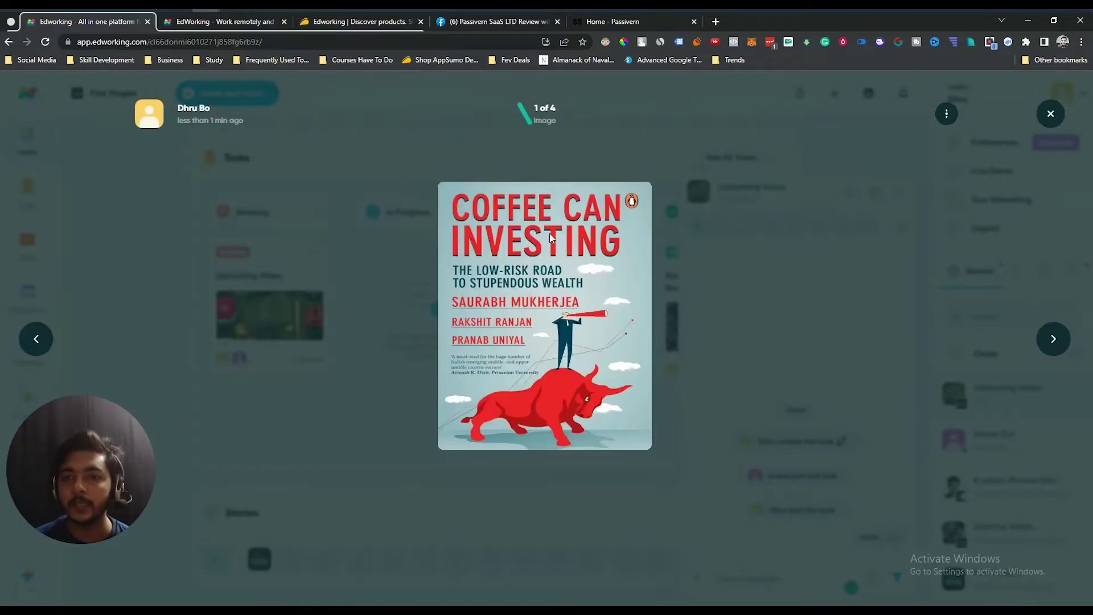
left_click(1053, 339)
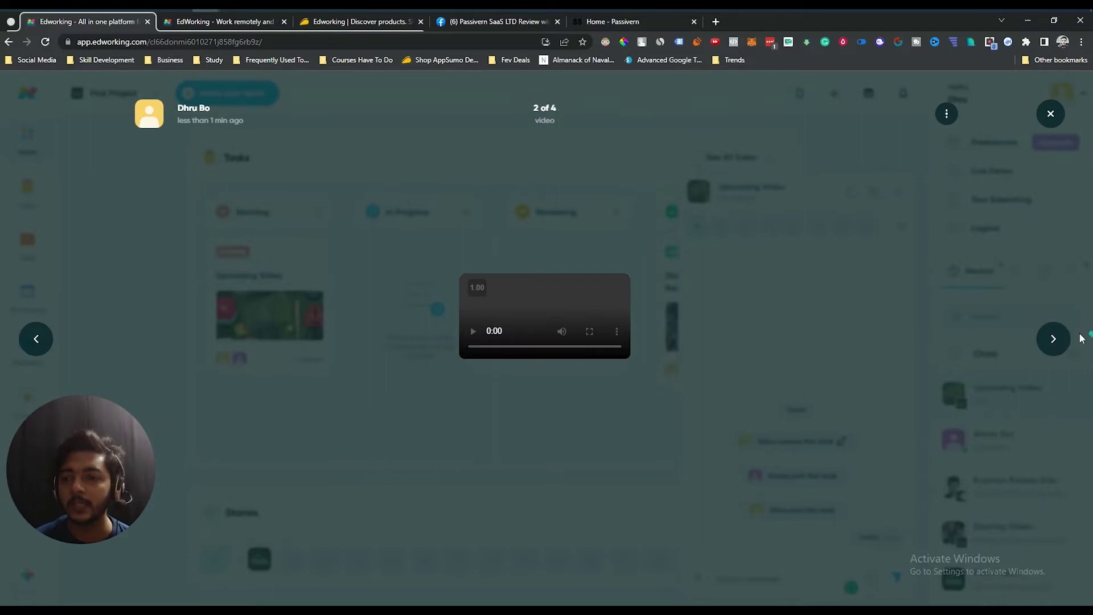
left_click(1054, 339)
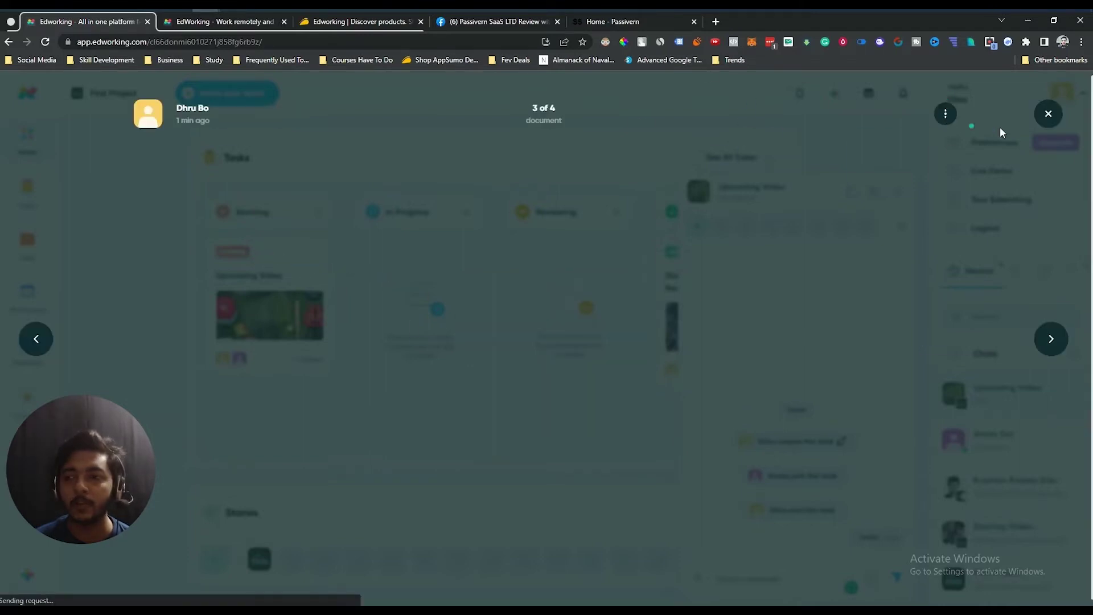
left_click(1045, 122)
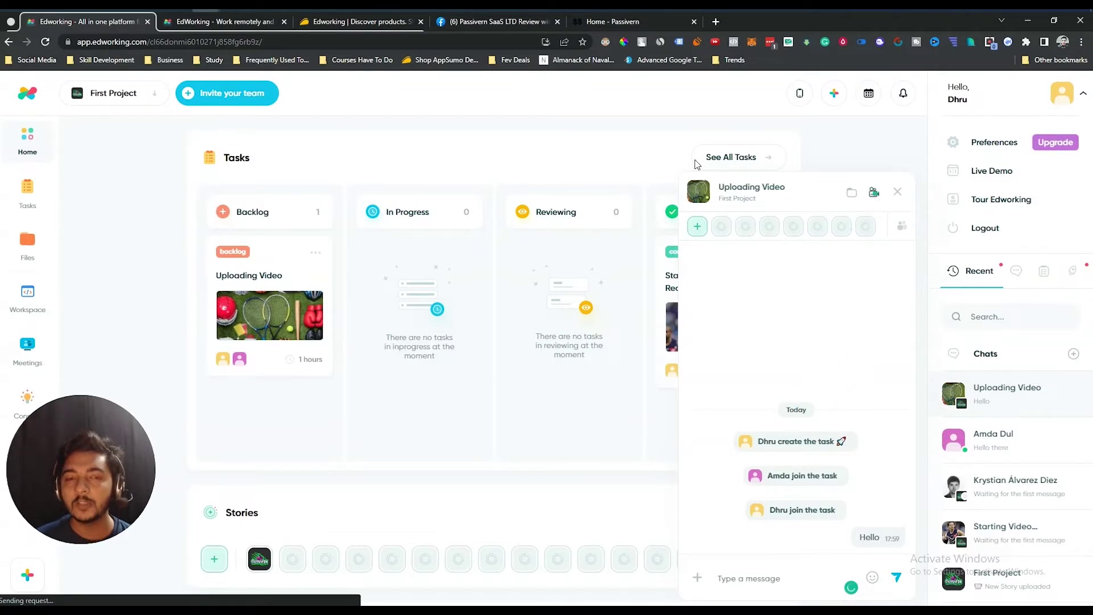
- Check the TL;DR alternatives on the AppSumo listing, glance at the live demo, and return to the First Project workspace
left_click(329, 23)
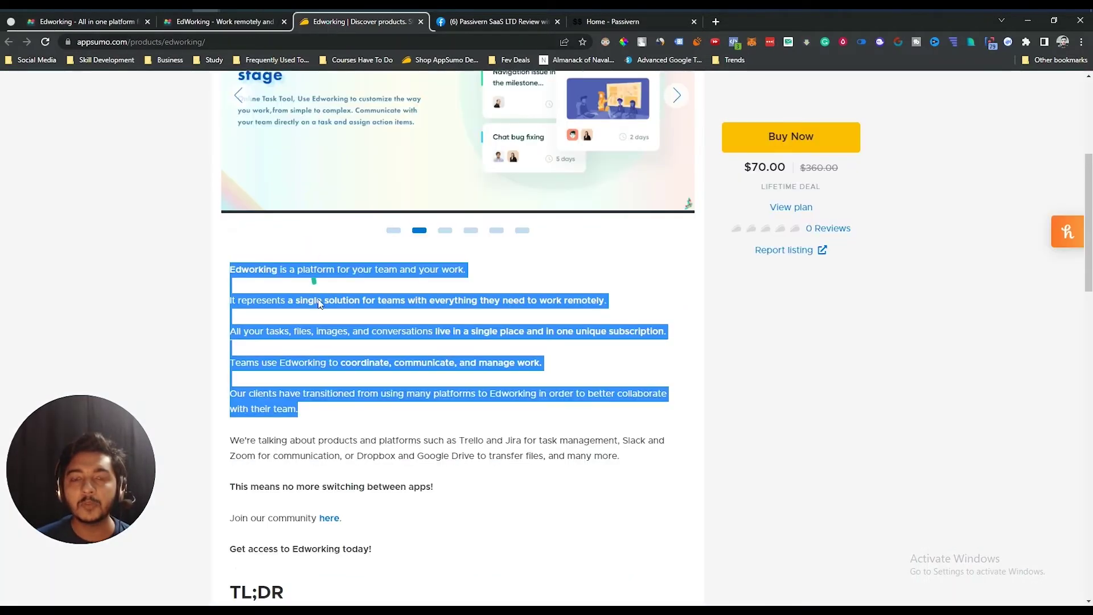
scroll(333, 325, "down", 10)
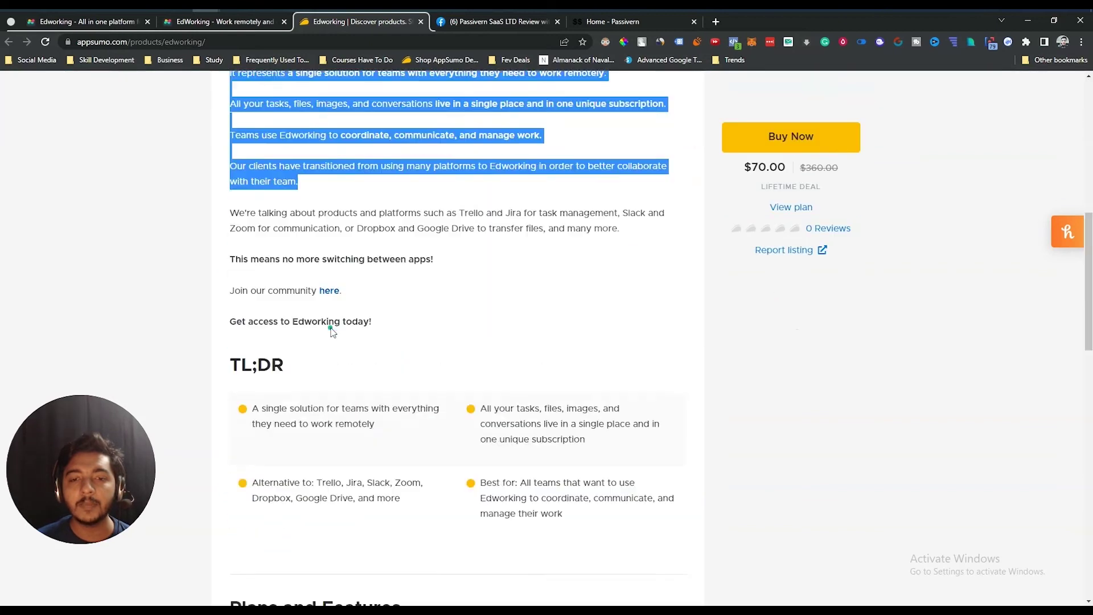
double_click(403, 426)
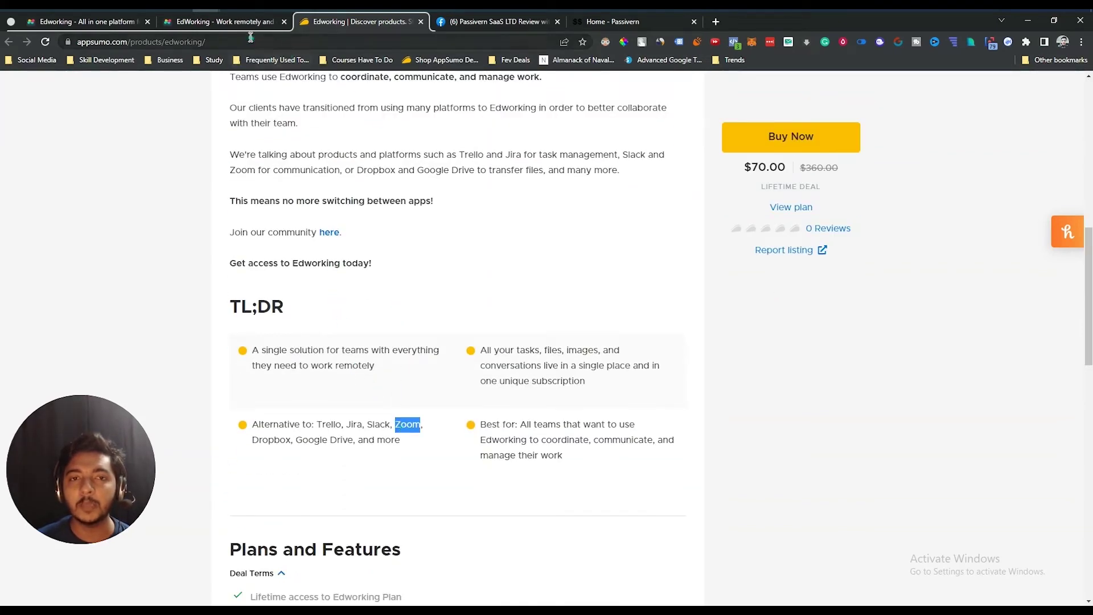
left_click(236, 27)
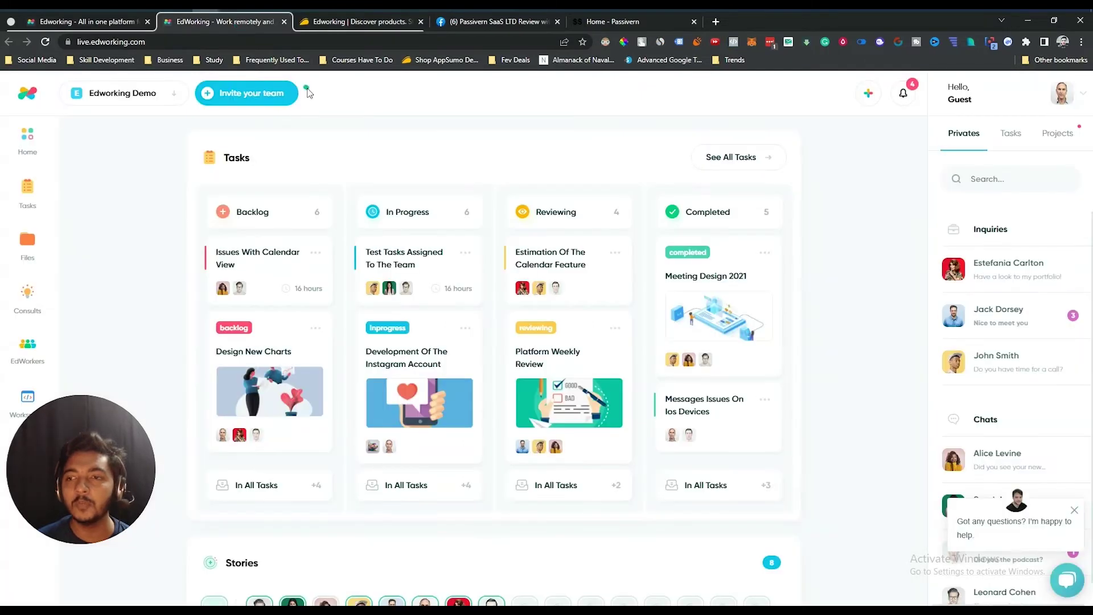
left_click(85, 23)
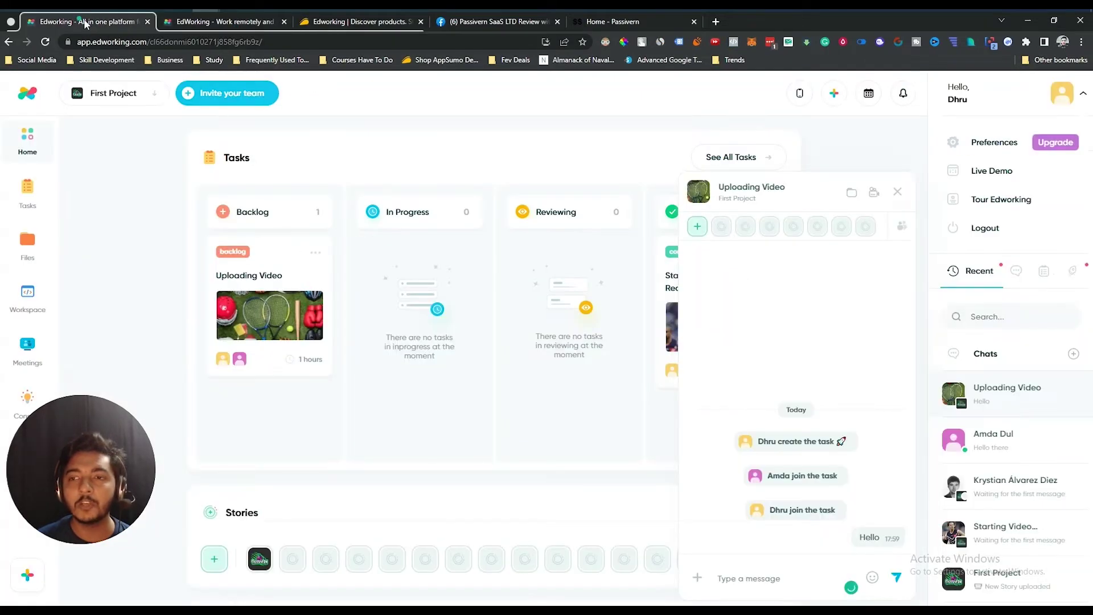
- Start a video call from the Uploading Video chat and try out its full-screen view and screen-sharing choices without sharing
left_click(874, 193)
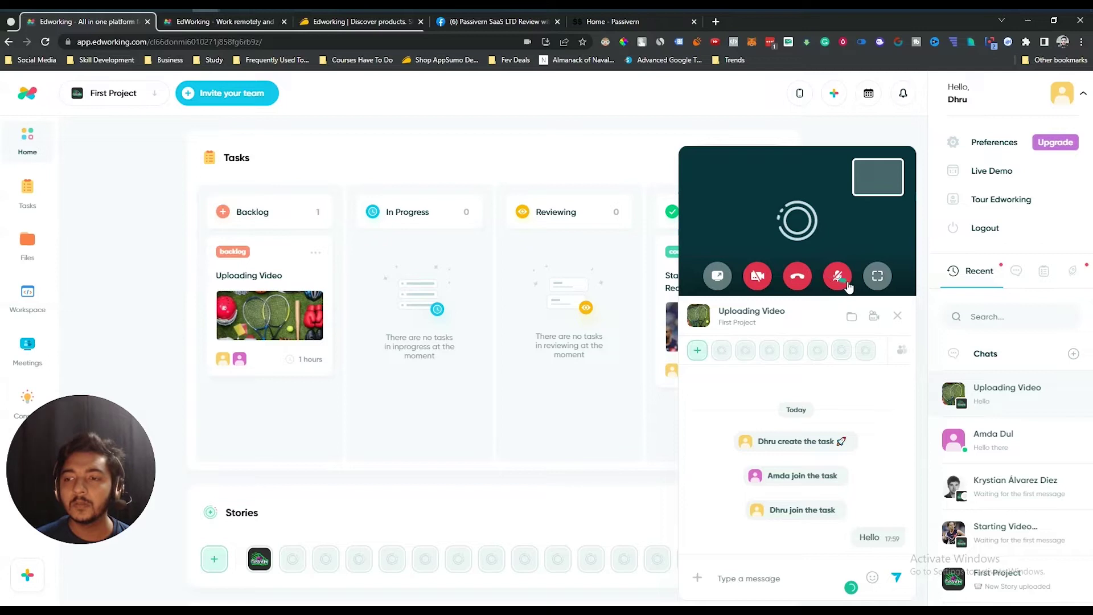
left_click(721, 276)
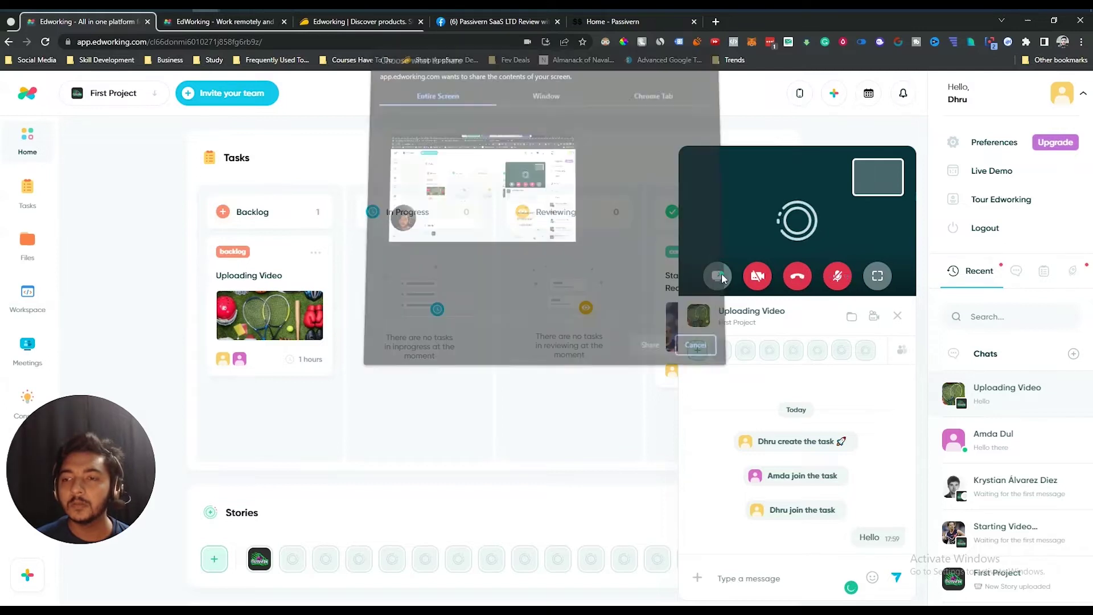
left_click(689, 339)
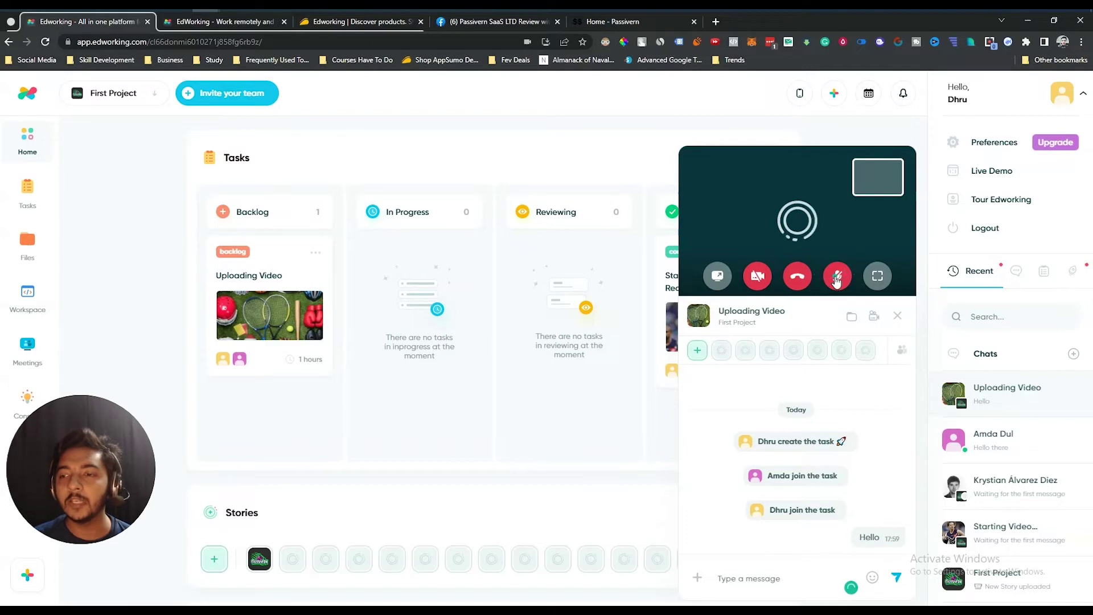
left_click(876, 276)
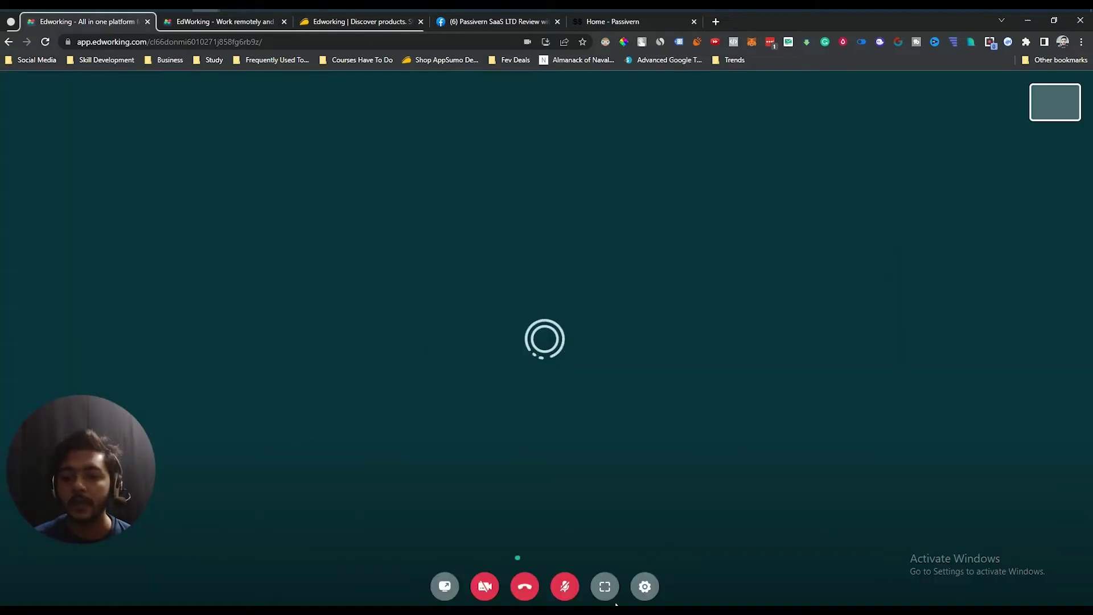
left_click(603, 591)
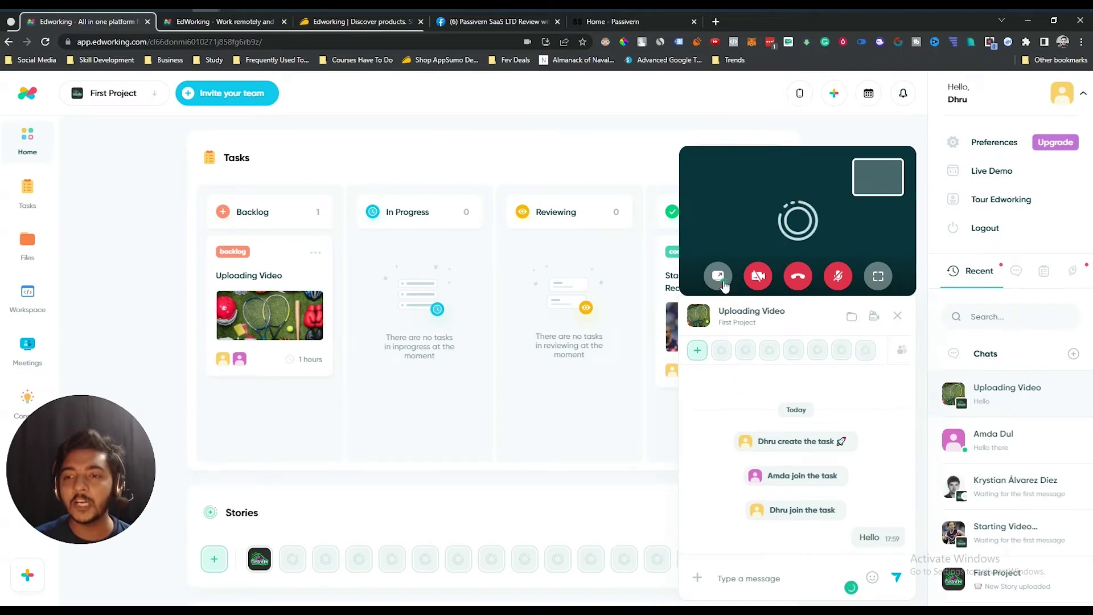
left_click(719, 276)
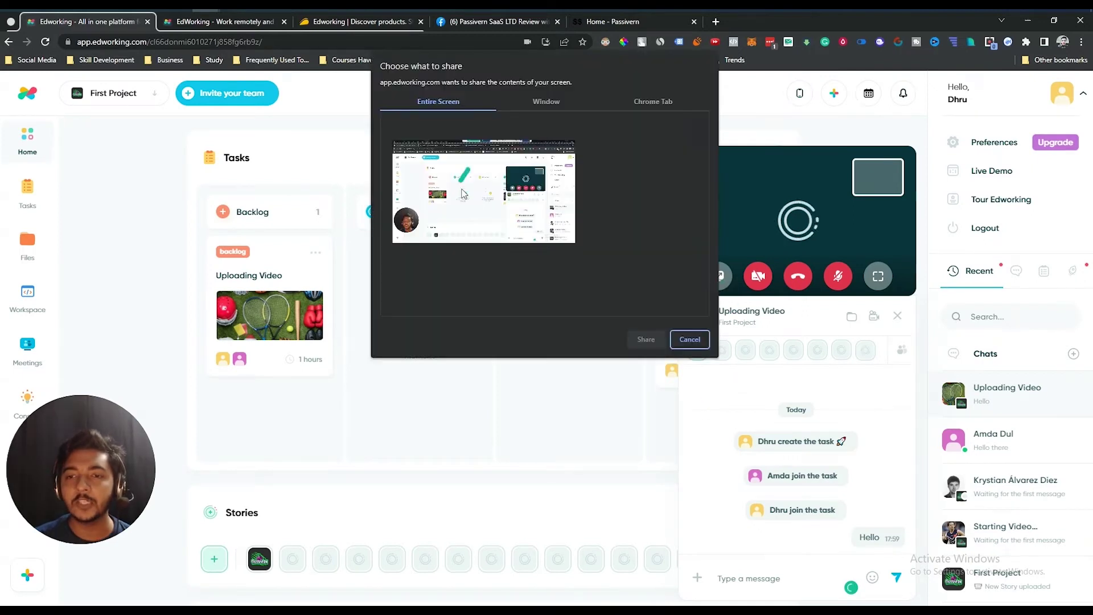
left_click(688, 340)
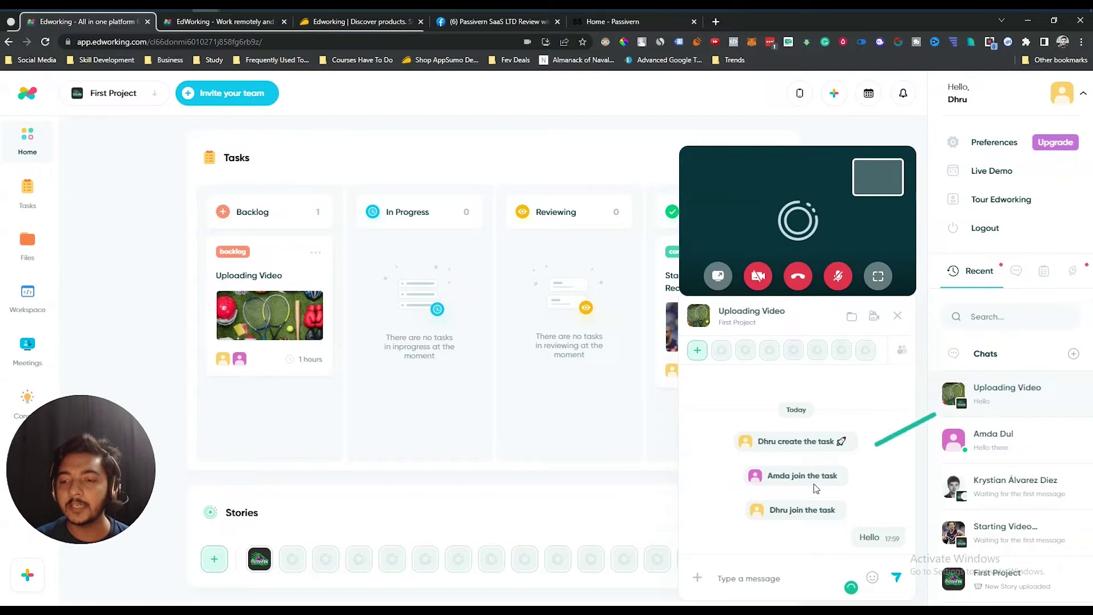
- Share the Lec 18,19 PDF and Ubindi Lifetime Deal Review.png from the Downloads folder in the Uploading Video chat
left_click(698, 579)
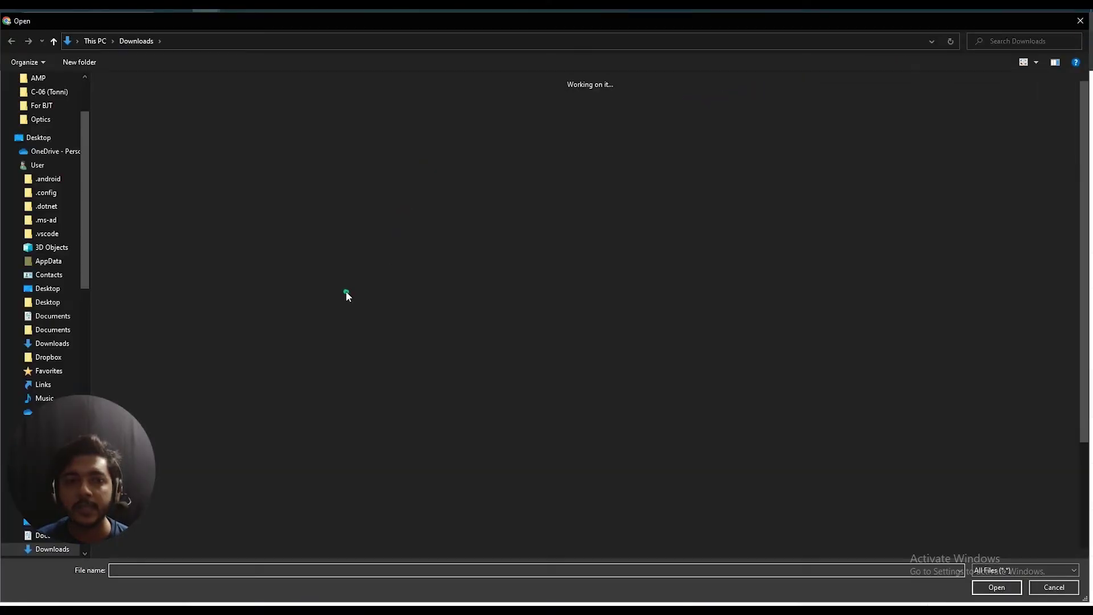
left_click(253, 260)
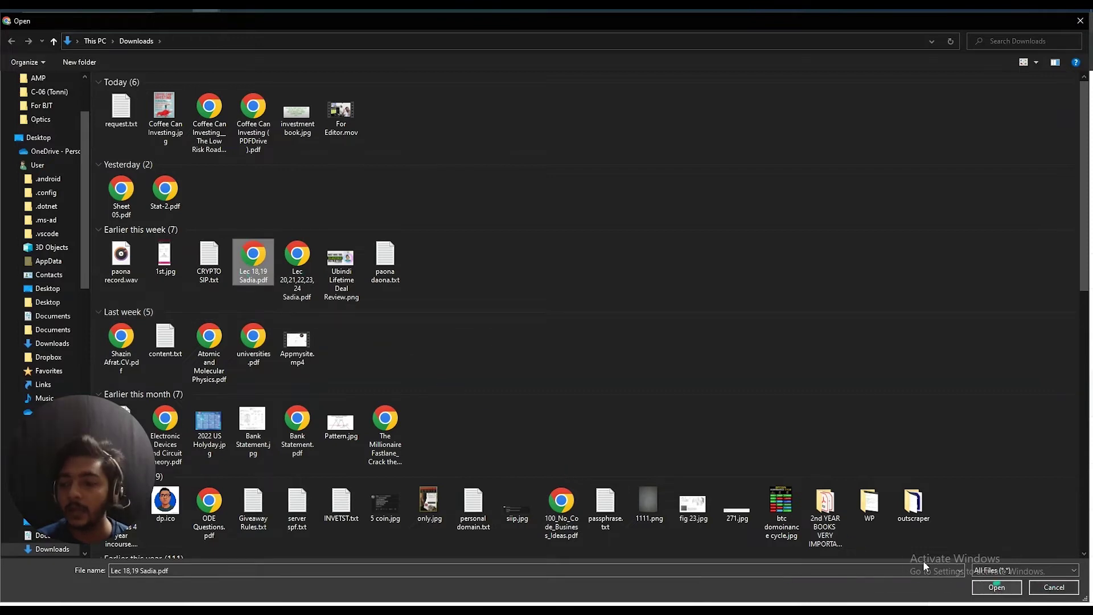
left_click(341, 267, "ctrl")
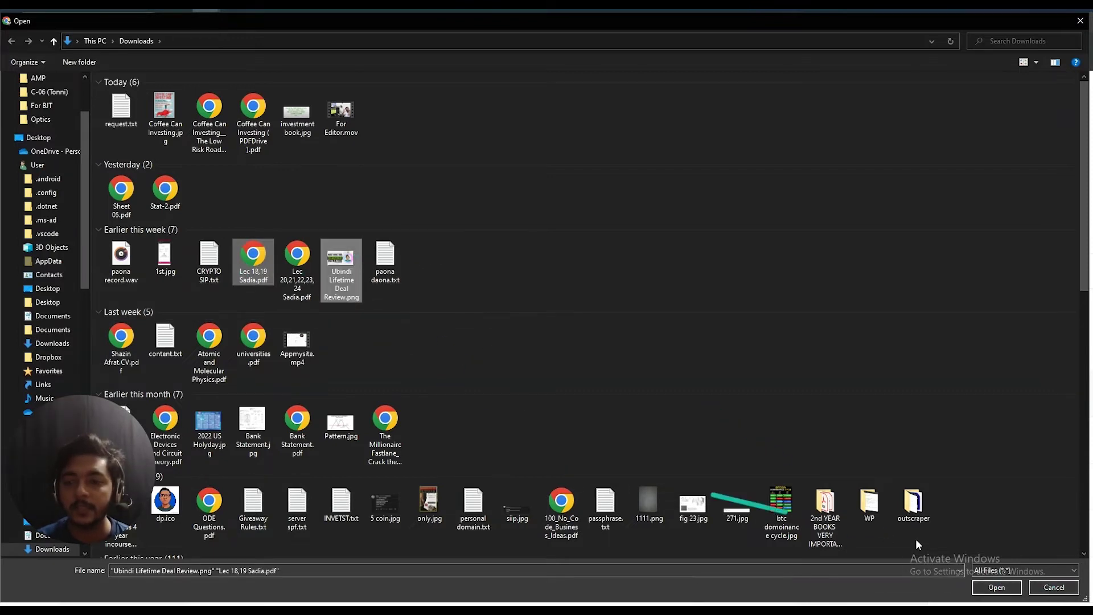
left_click(996, 587)
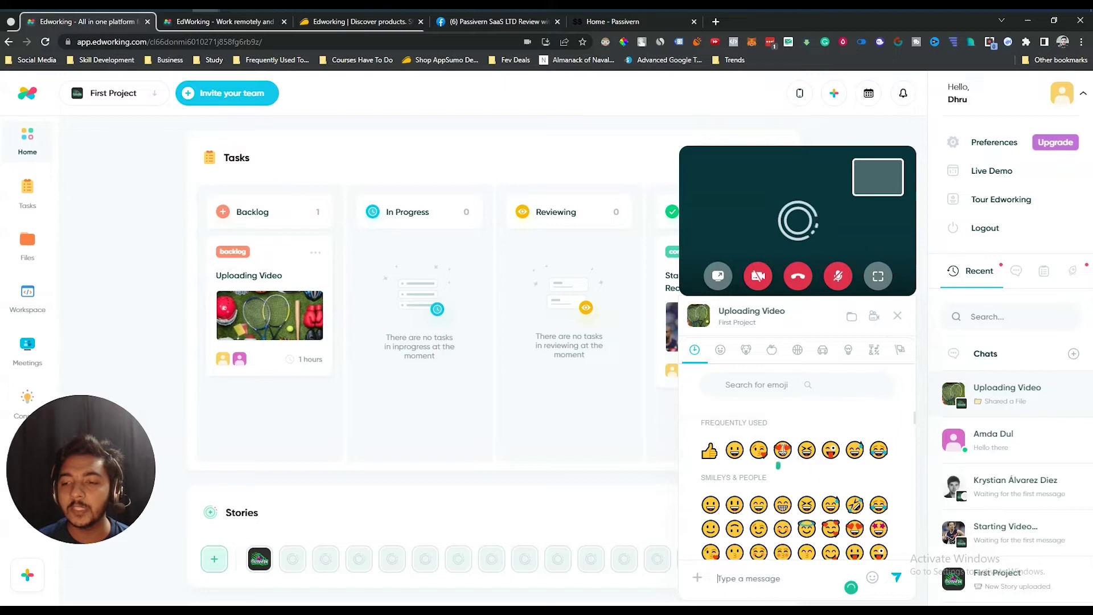
left_click(762, 578)
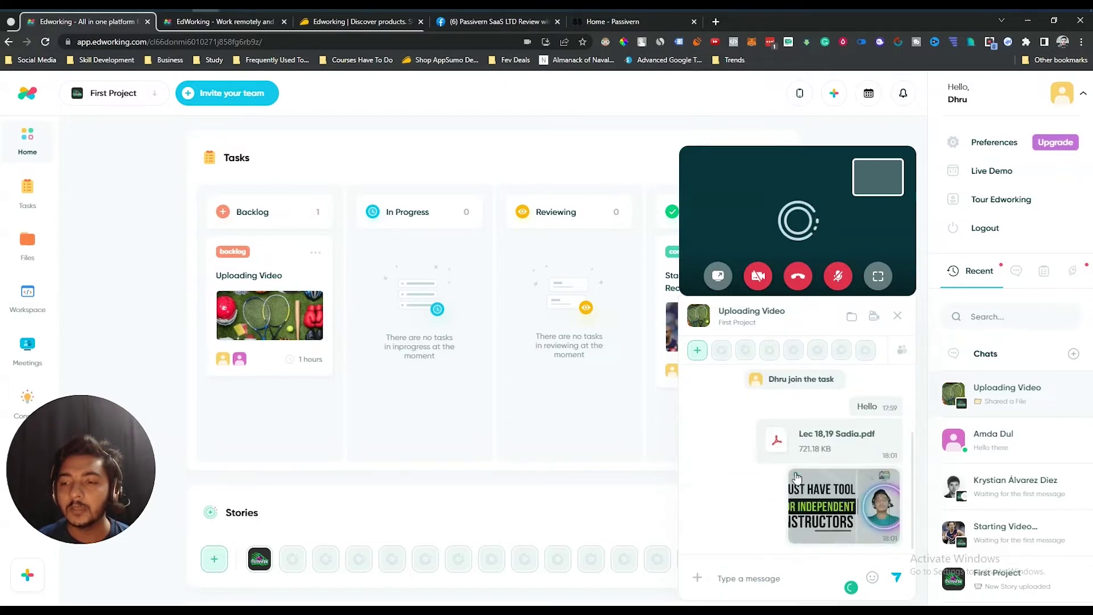
scroll(820, 499, "up", 2)
scroll(821, 499, "down", 2)
- Send a laughing emoji from the frequently used set in the Uploading Video chat
left_click(871, 579)
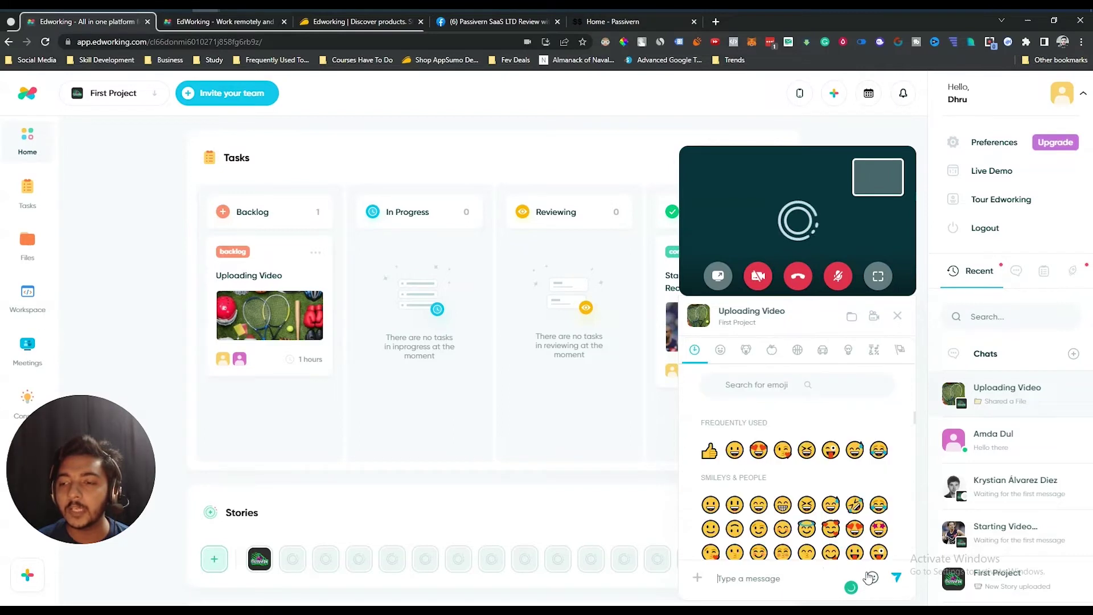
left_click(805, 455)
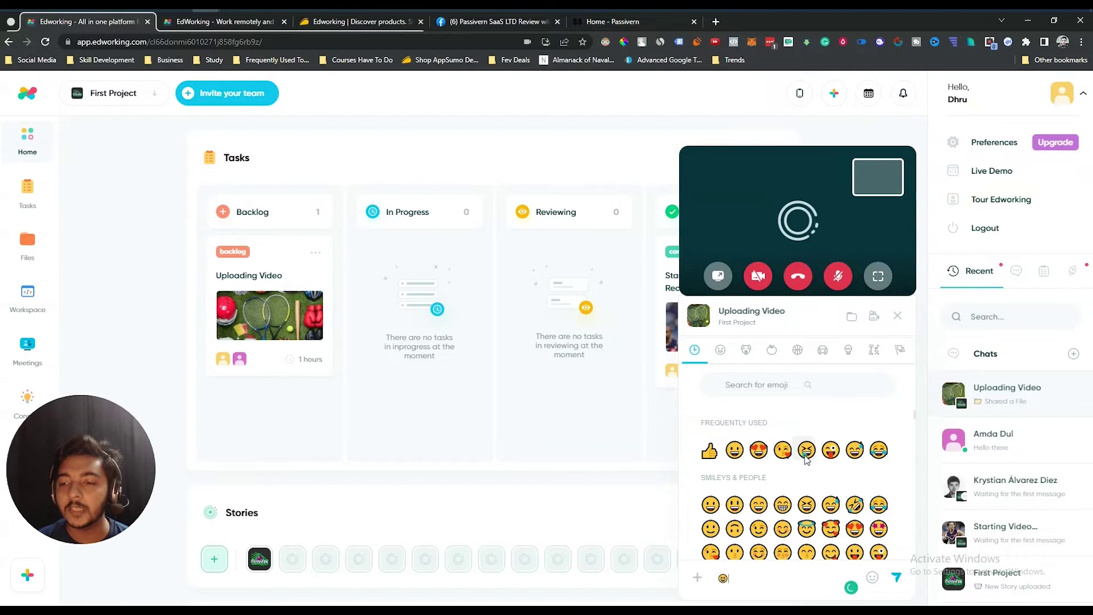
left_click(760, 585)
key("Return")
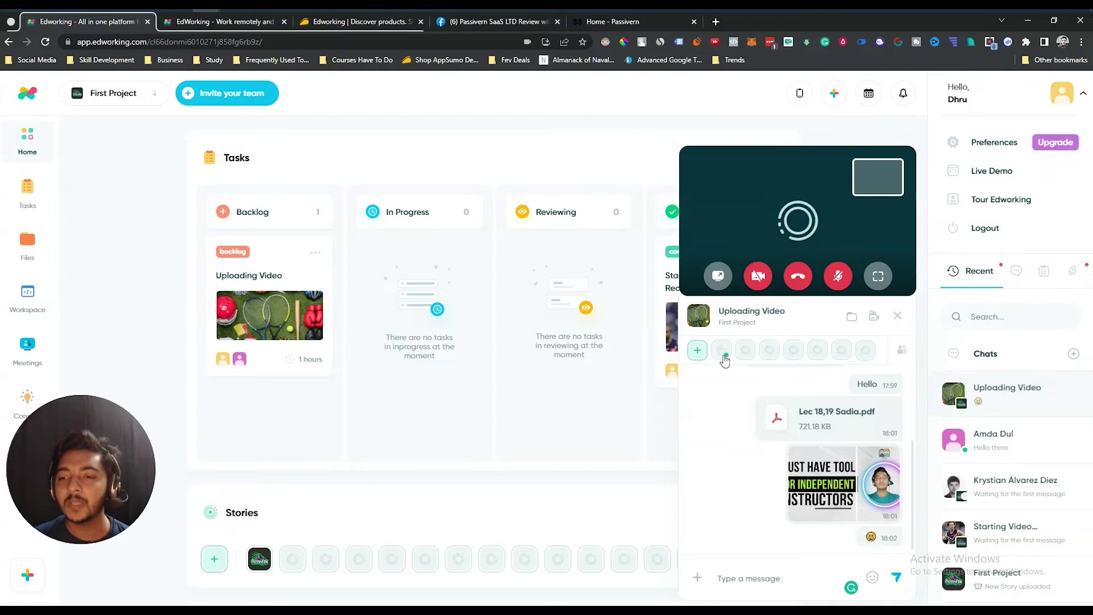
- Examine the story recording window of the Uploading Video chat without posting a story
left_click(698, 350)
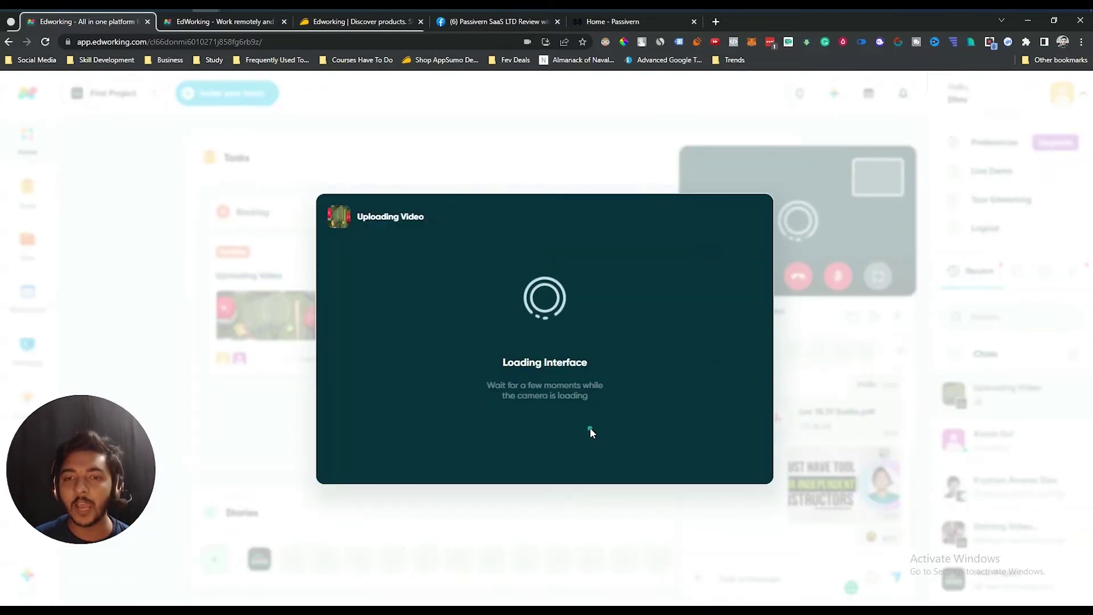
left_click(773, 179)
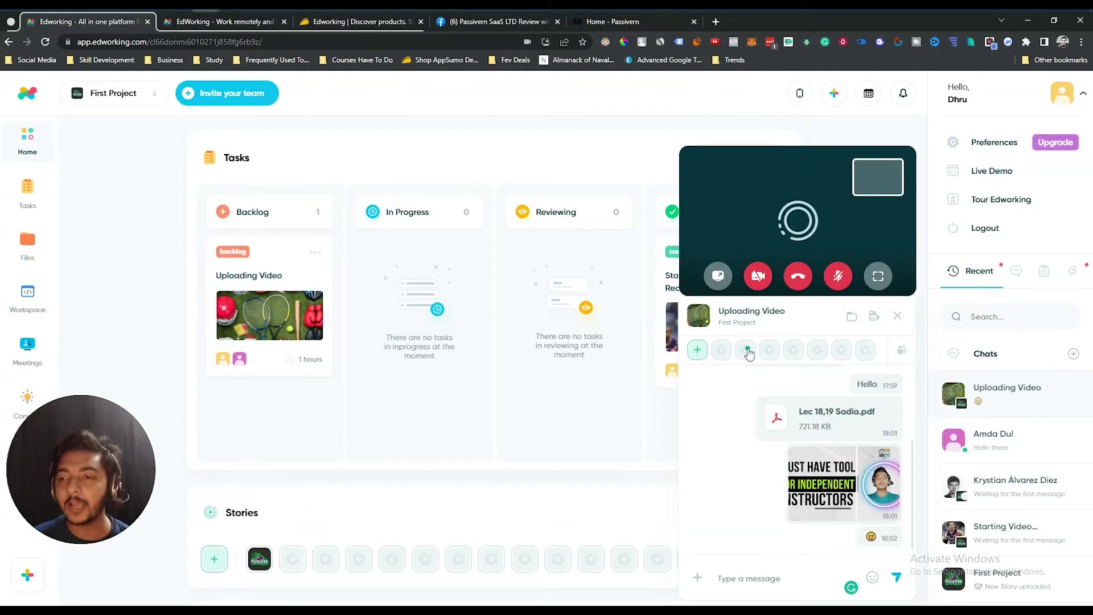
left_click(699, 351)
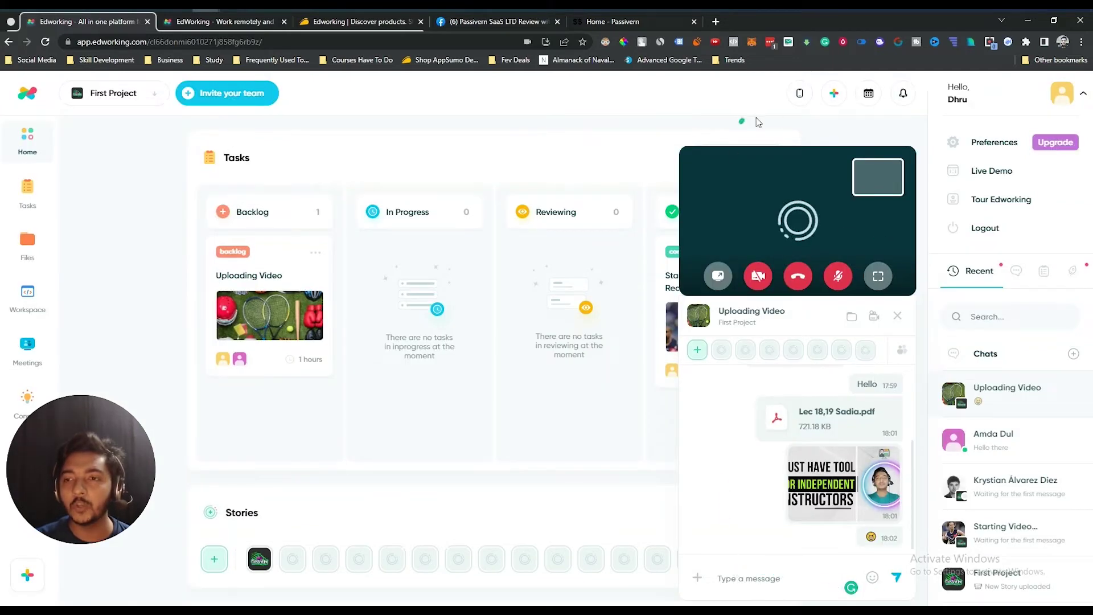
- Close the Uploading Video chat and end the video call
left_click(897, 316)
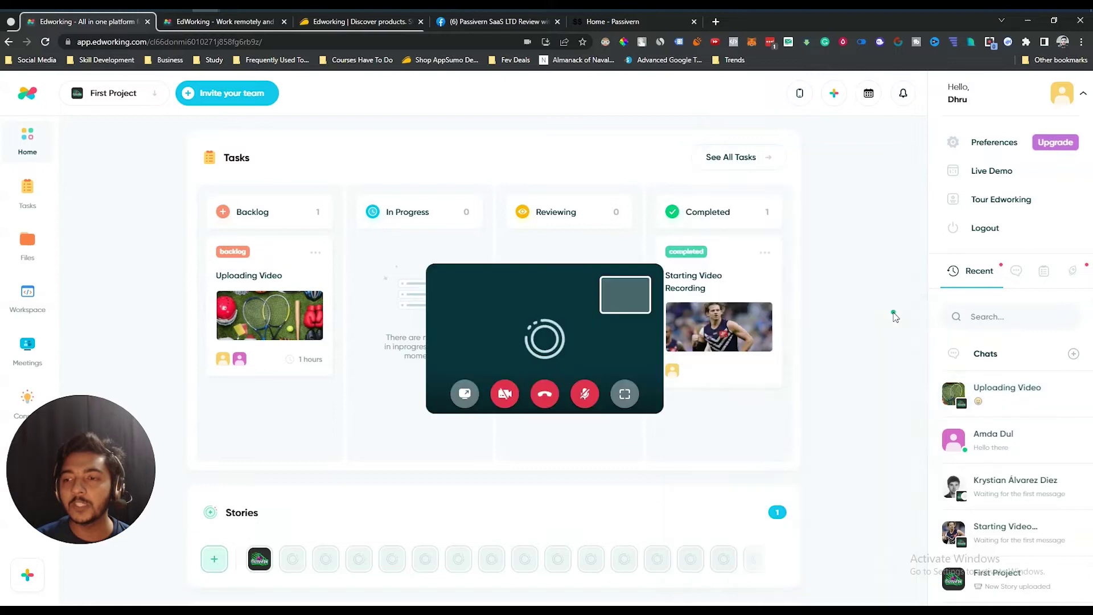
left_click(542, 399)
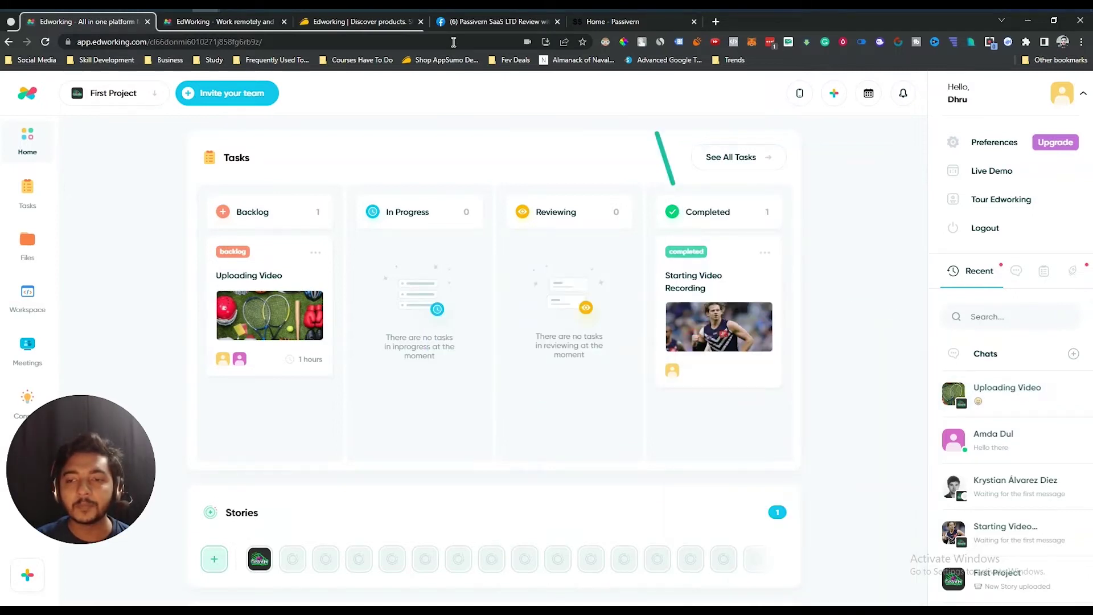
- Play the posted First Project story muted and in full screen, close it, and check the new-story recorder without posting
scroll(715, 439, "down", 9)
scroll(777, 435, "down", 10)
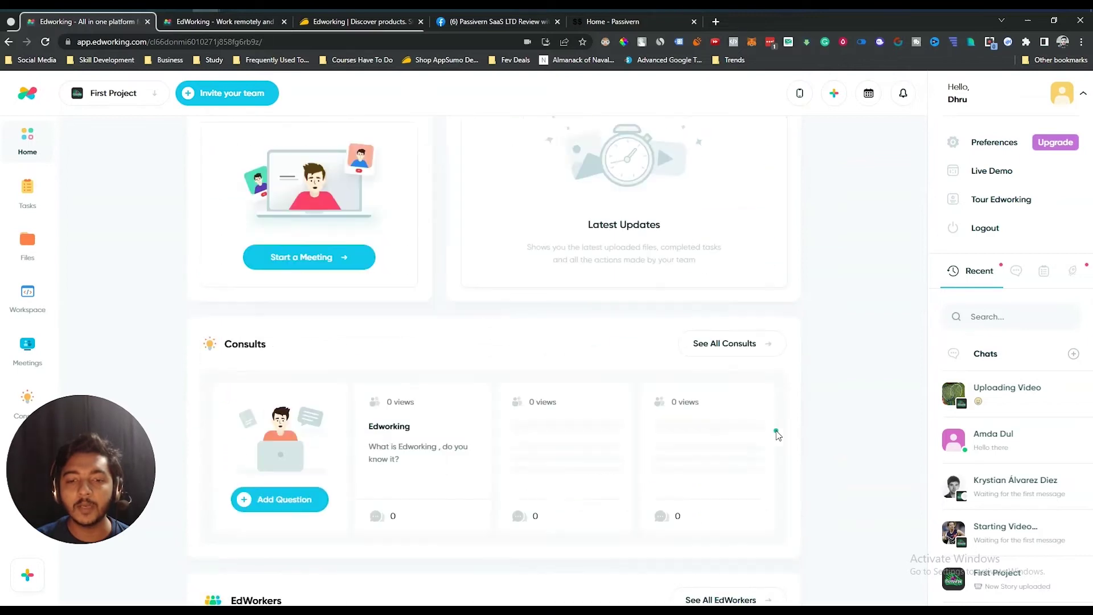
scroll(777, 435, "up", 1)
scroll(777, 435, "up", 10)
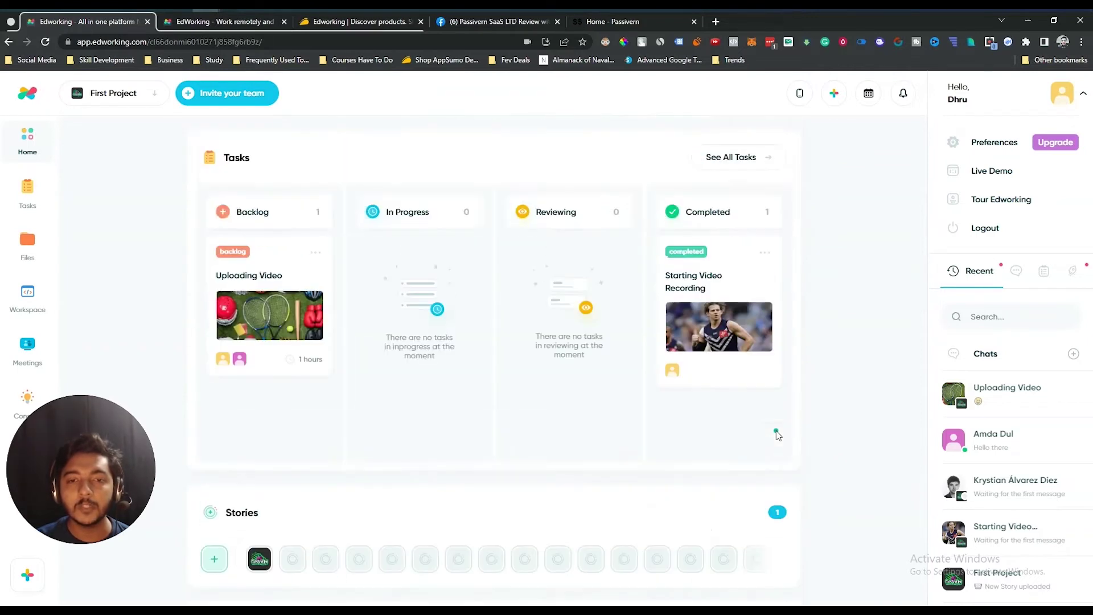
scroll(776, 432, "down", 2)
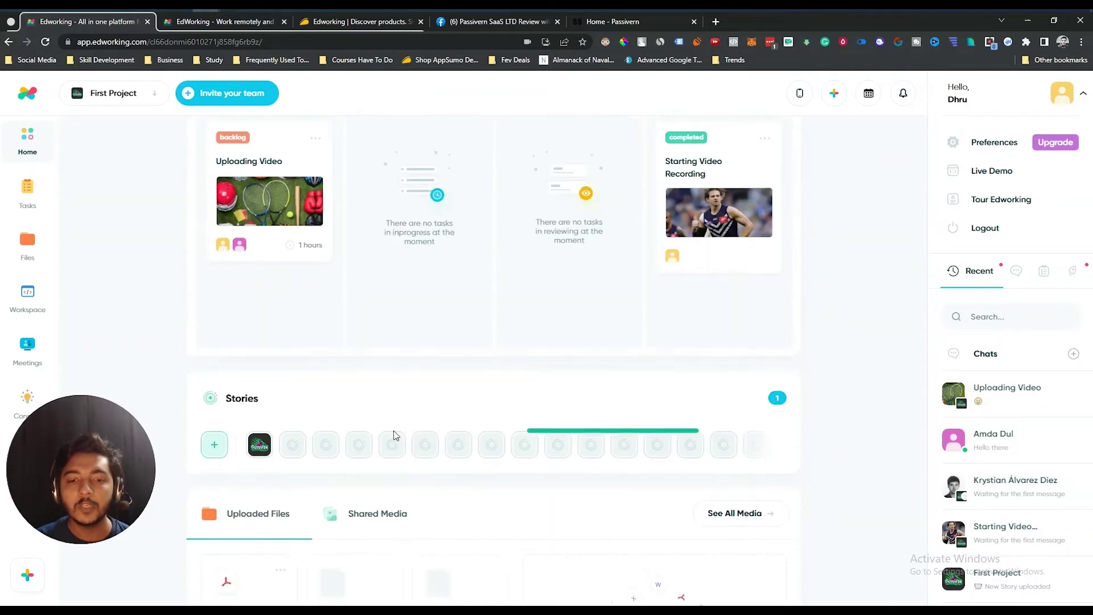
left_click(259, 446)
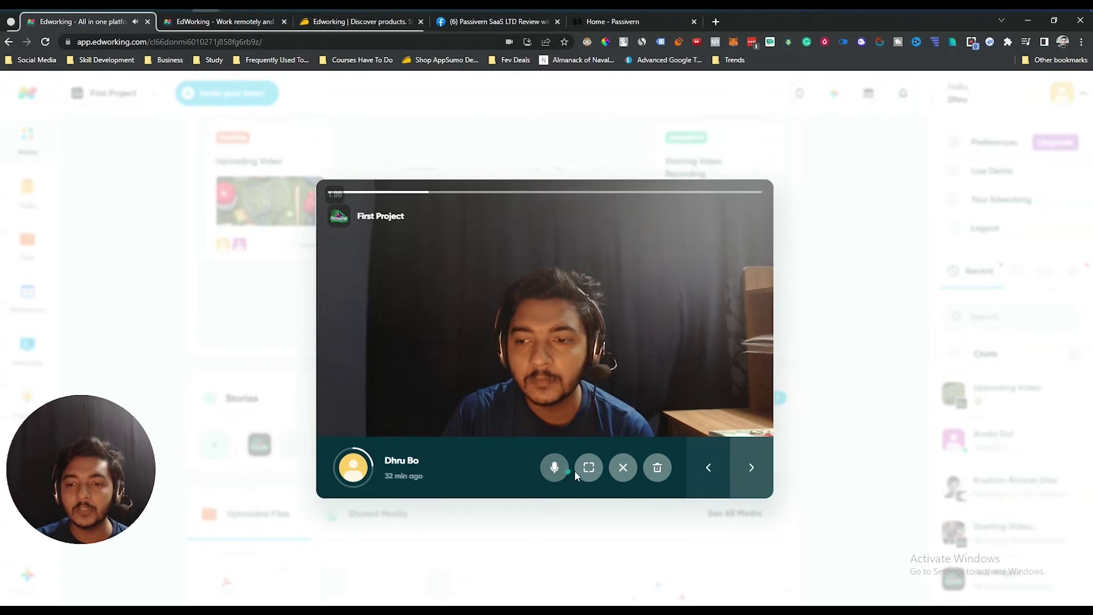
left_click(555, 477)
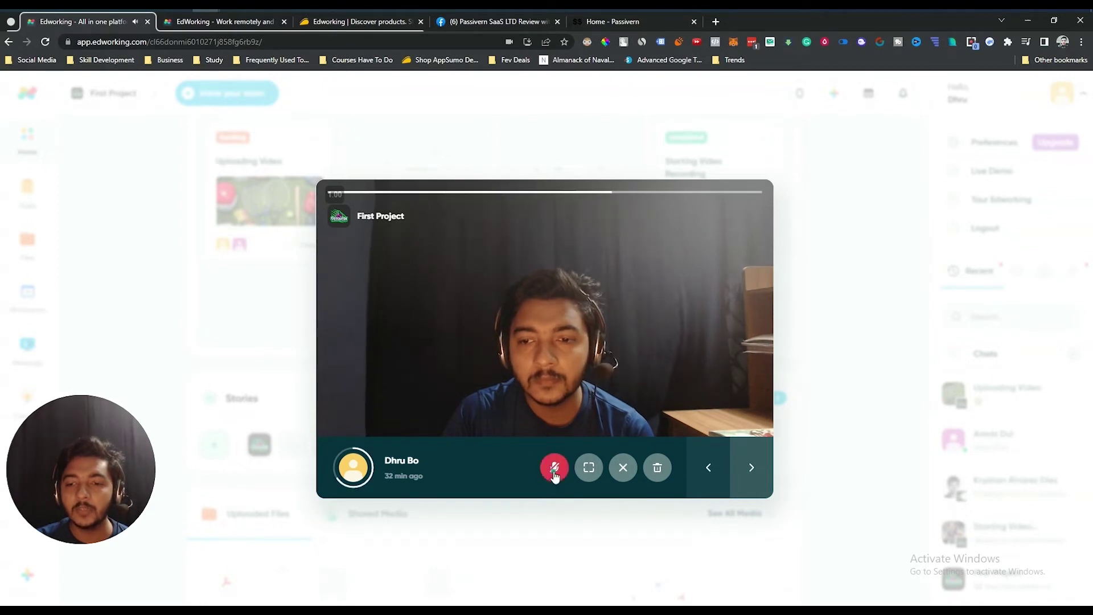
left_click(591, 470)
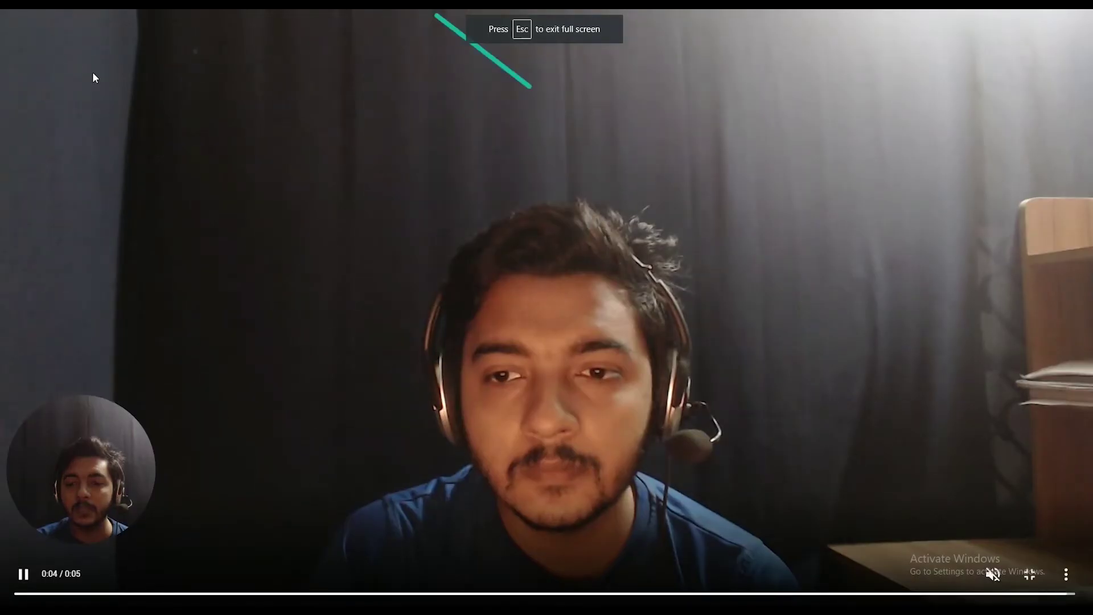
left_click(1031, 579)
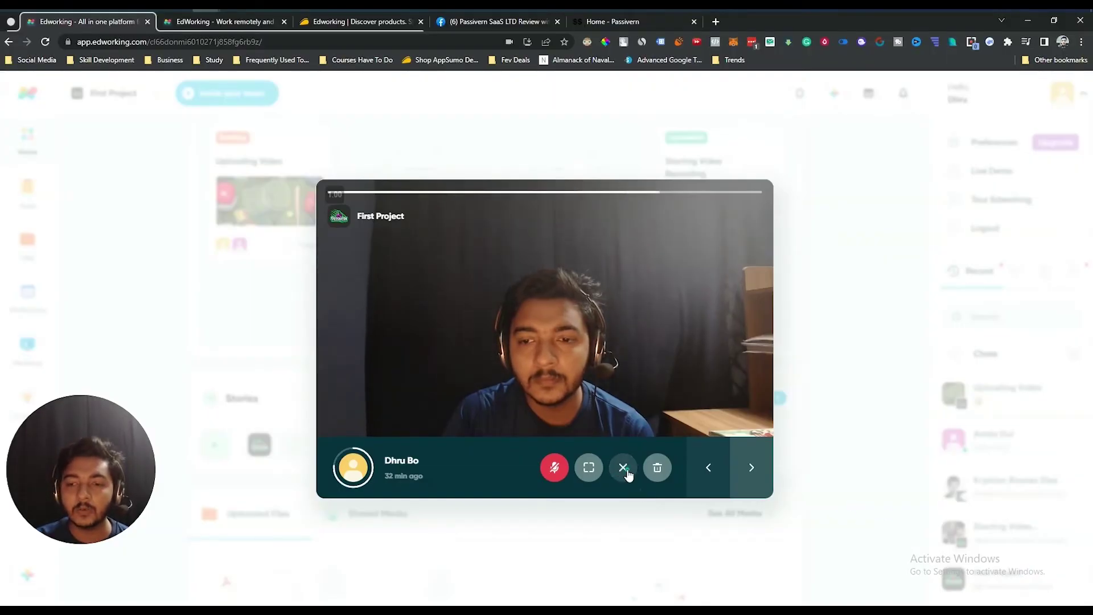
left_click(627, 472)
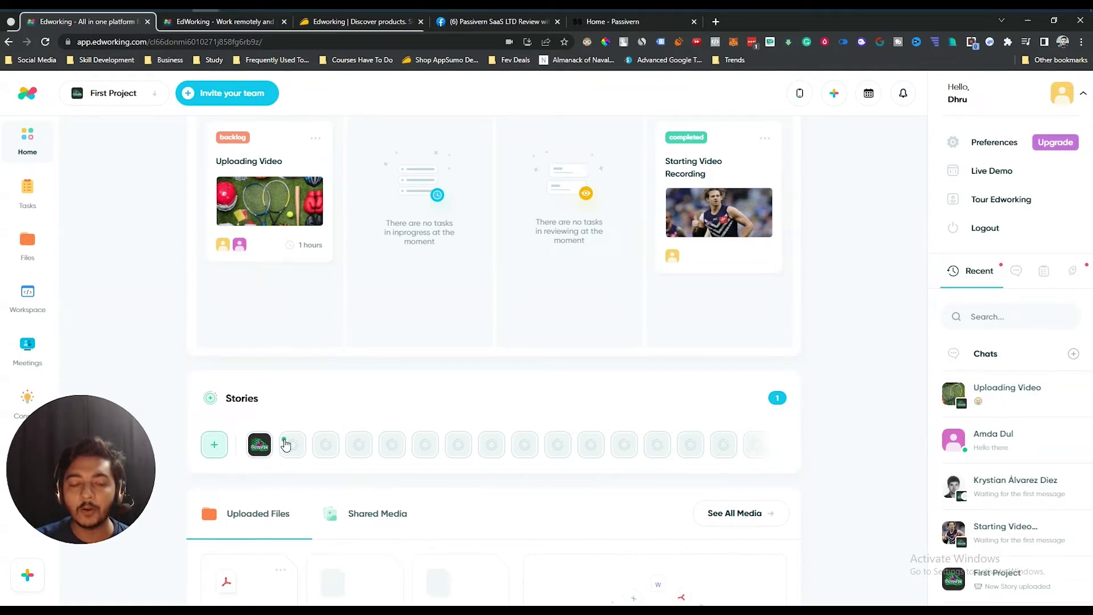
left_click(216, 447)
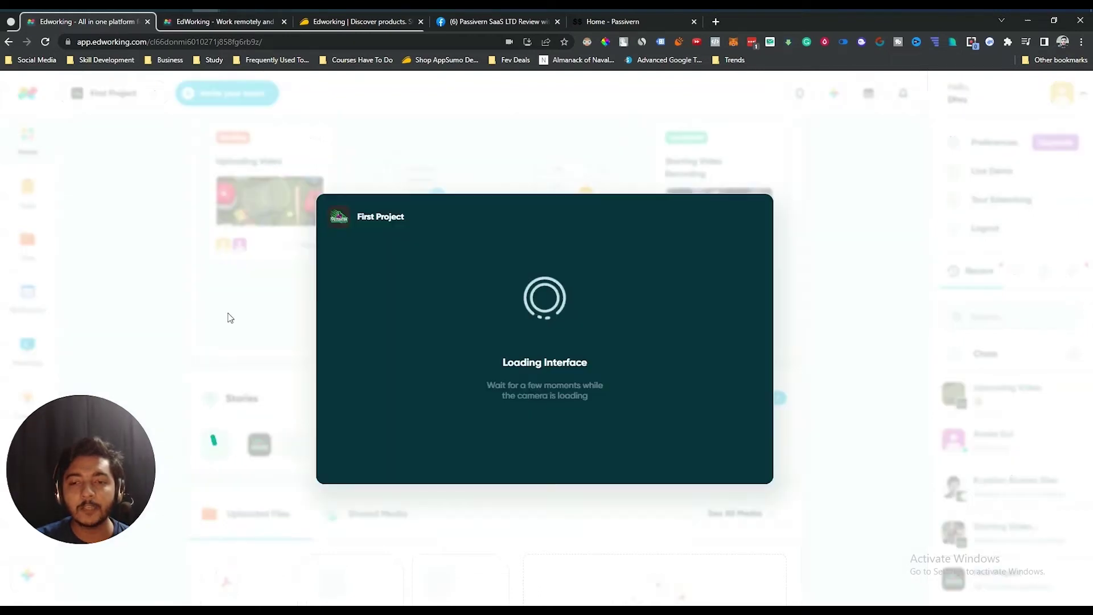
left_click(849, 234)
- Move the Uploading Video task from Backlog to In Progress and on to Reviewing
scroll(820, 313, "up", 2)
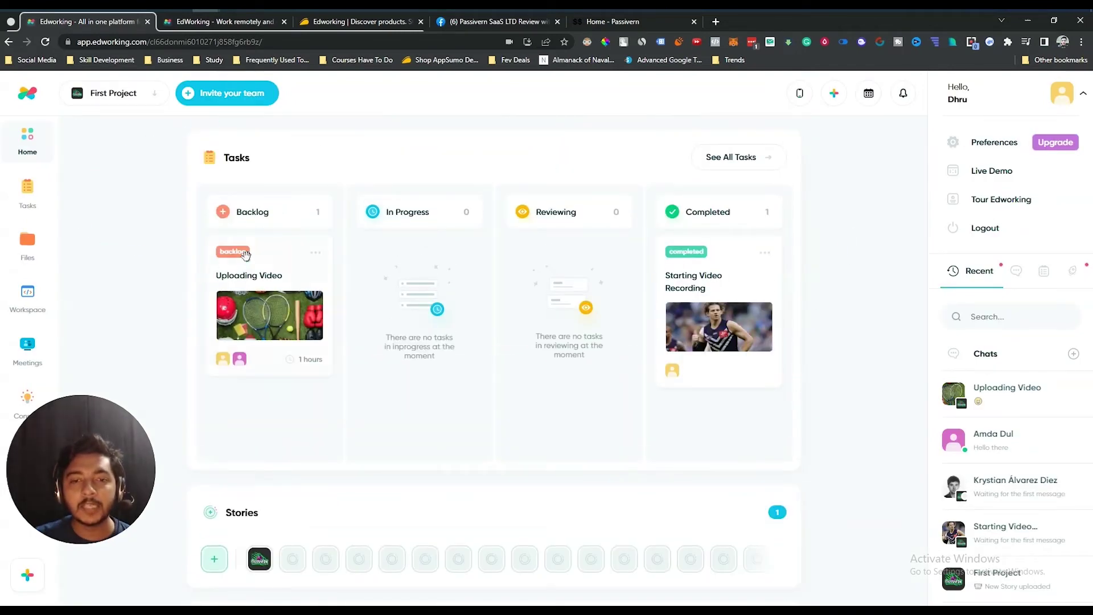
left_click_drag(247, 258, 403, 260)
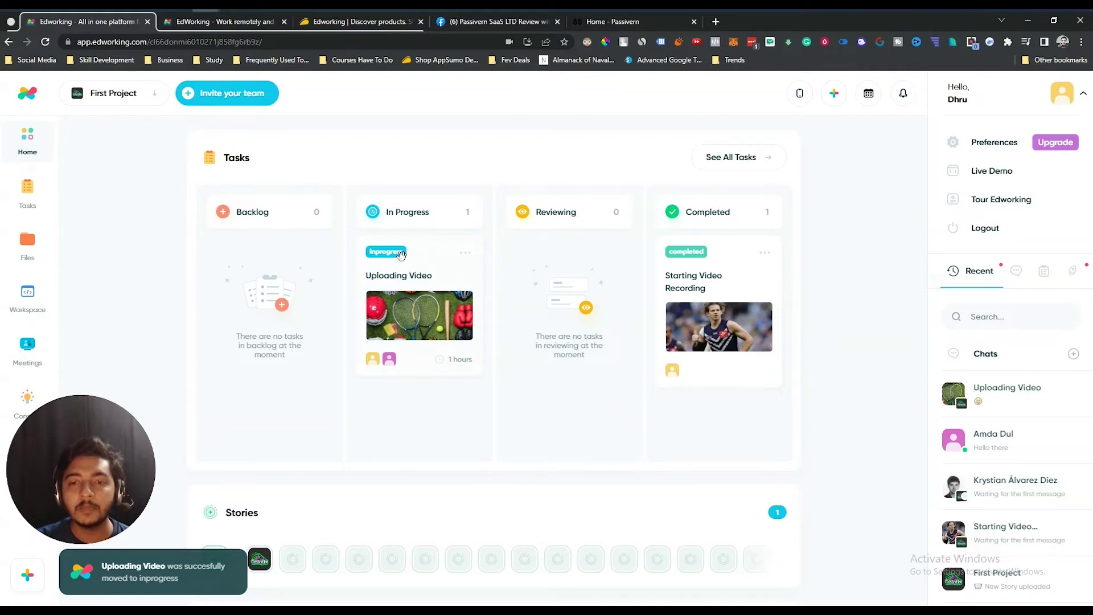
left_click_drag(403, 261, 526, 279)
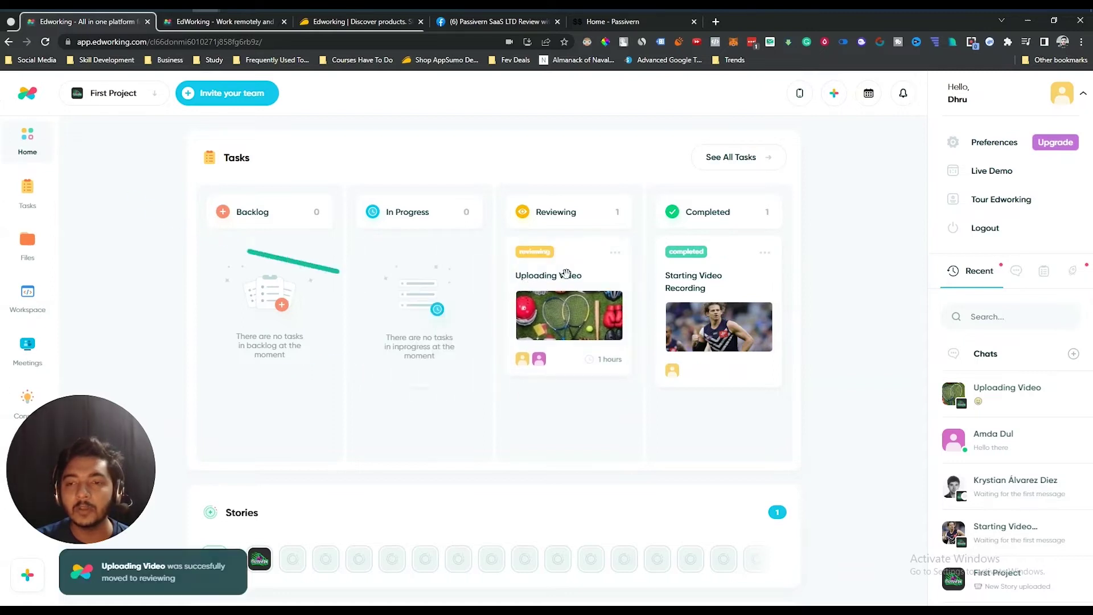
- Check the options of the Uploading Video task without deleting it, and move the task from Reviewing to Completed
left_click(618, 254)
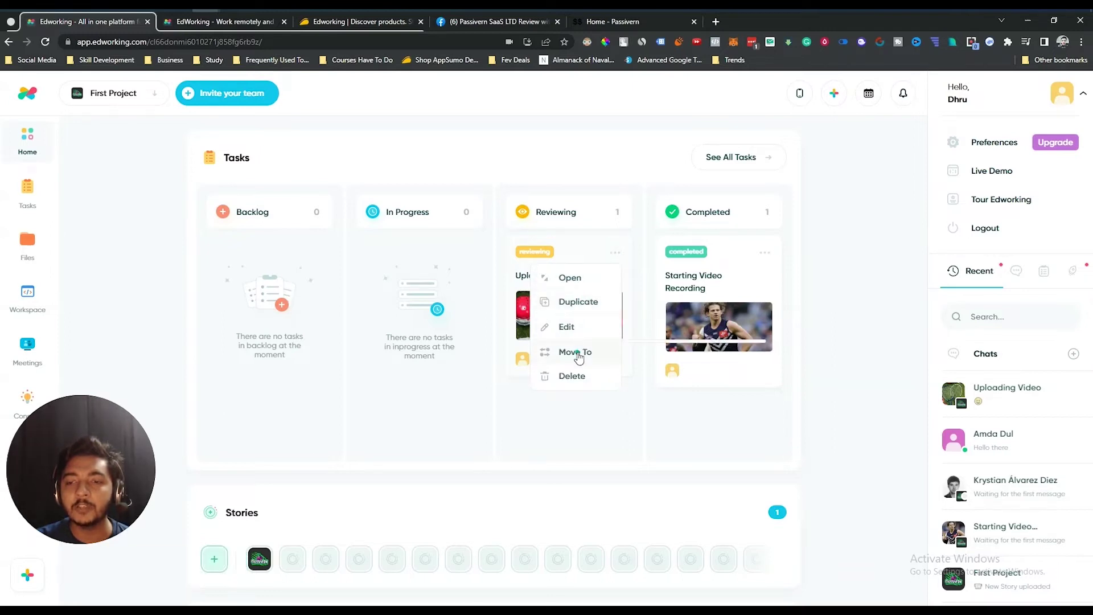
left_click(574, 377)
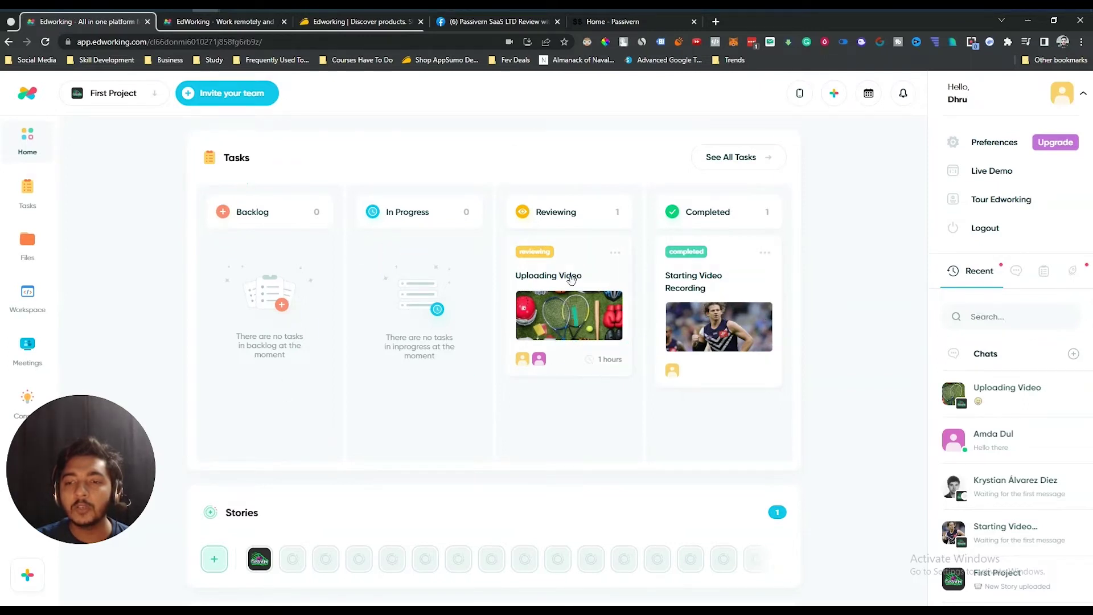
left_click(619, 254)
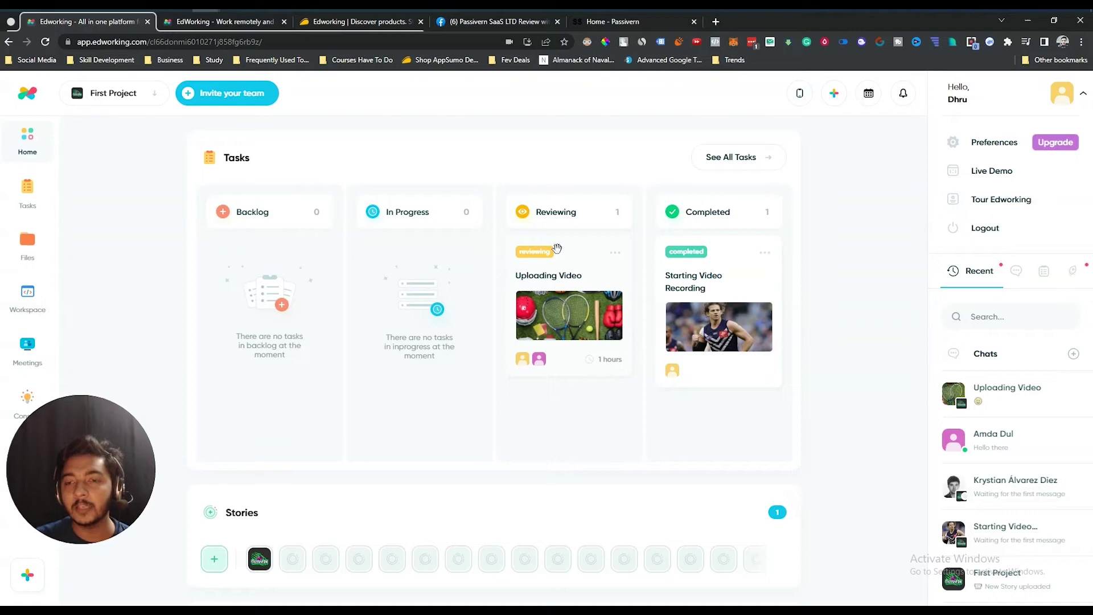
left_click_drag(557, 249, 722, 330)
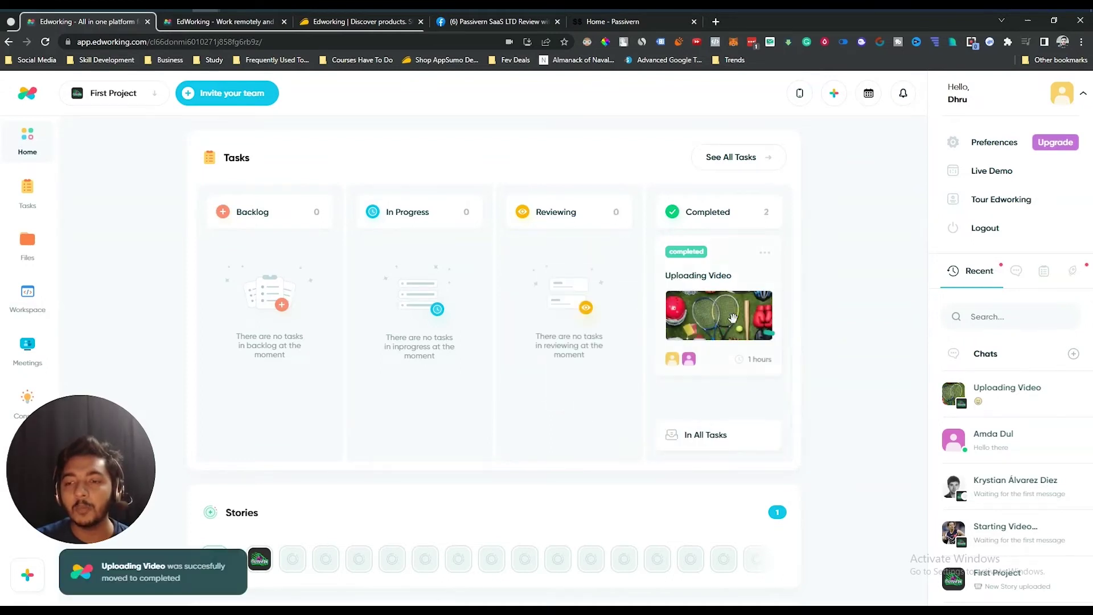
- Open the full Tasks board of the project and look through all completed tasks
scroll(715, 379, "down", 1)
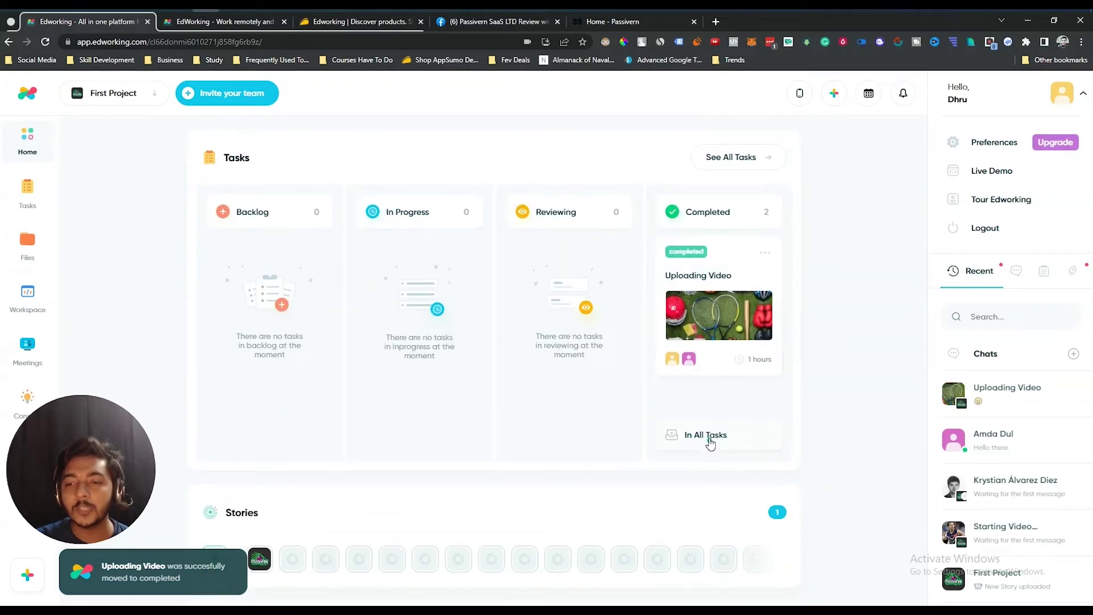
left_click(708, 436)
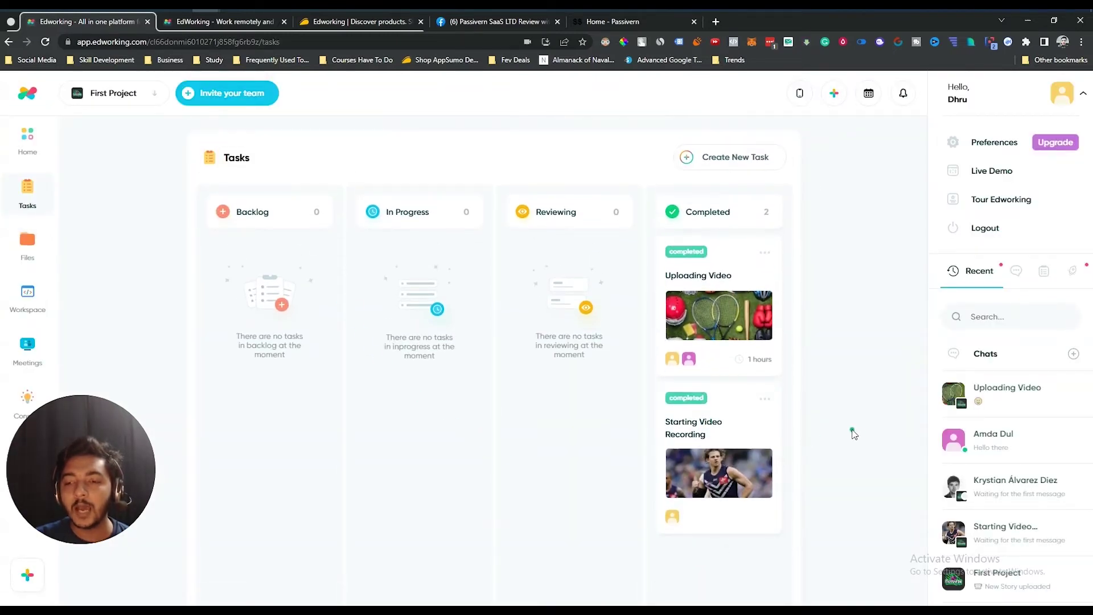
scroll(827, 427, "down", 1)
scroll(782, 413, "up", 1)
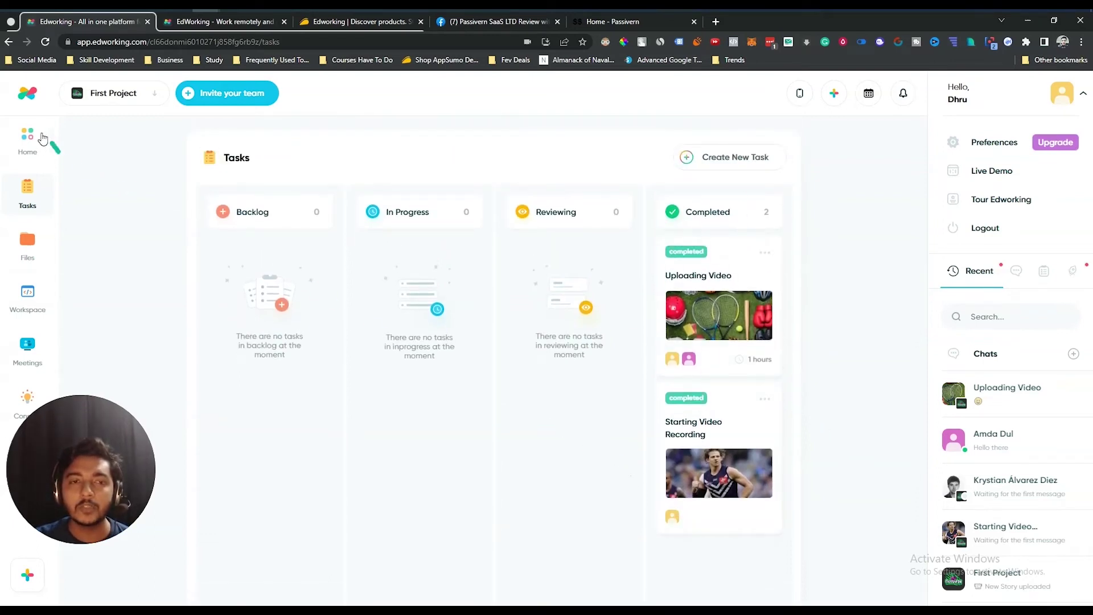
mouse_move(68, 484)
left_click_drag(68, 485, 485, 516)
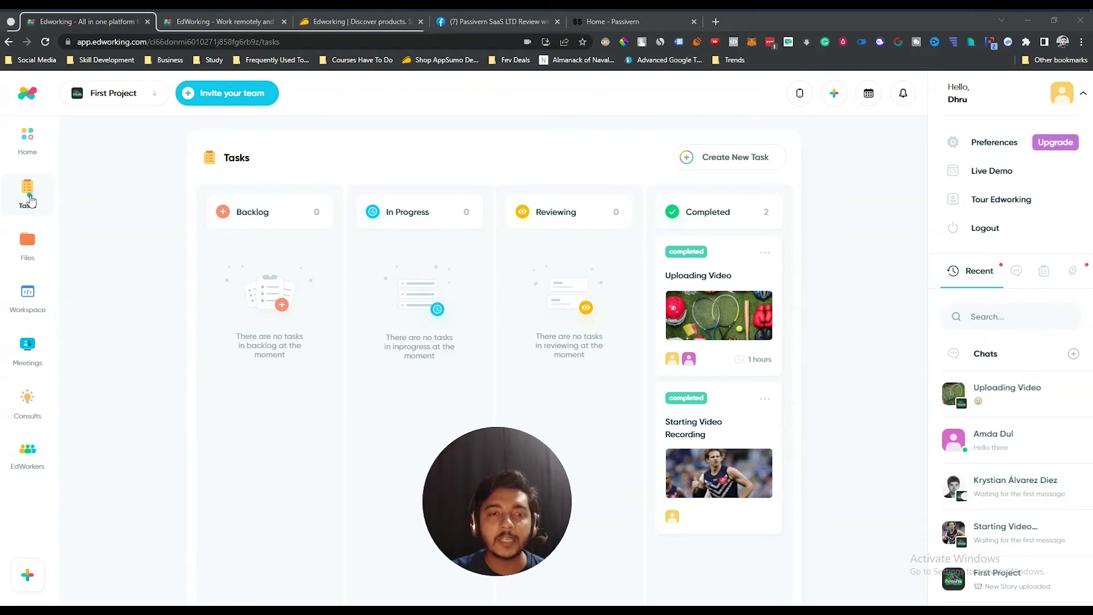
left_click(32, 195)
left_click_drag(493, 535, 984, 479)
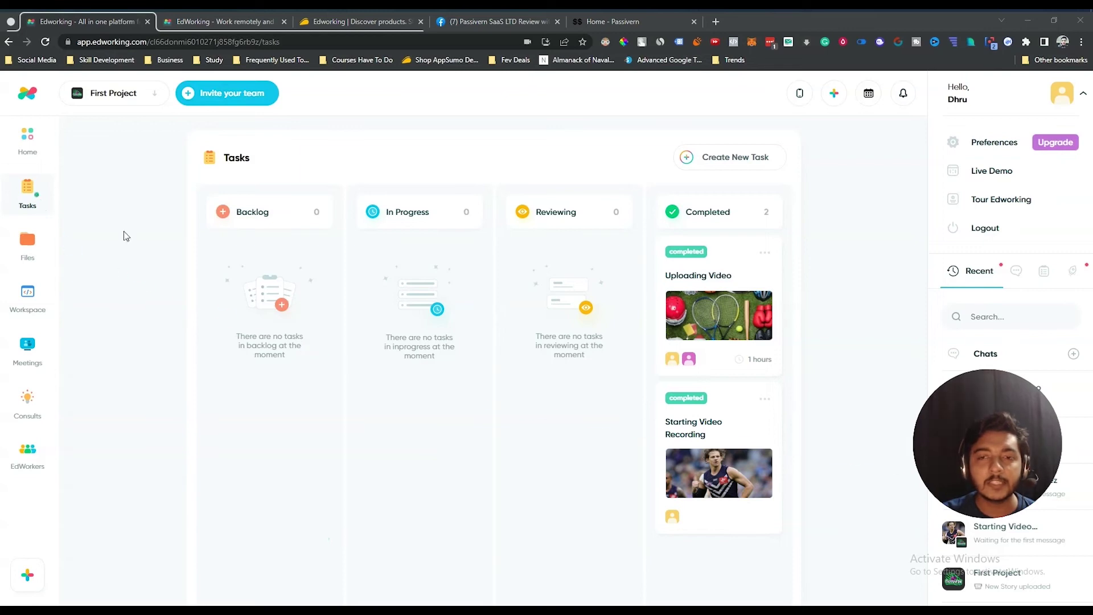
scroll(528, 330, "down", 2)
scroll(528, 436, "up", 2)
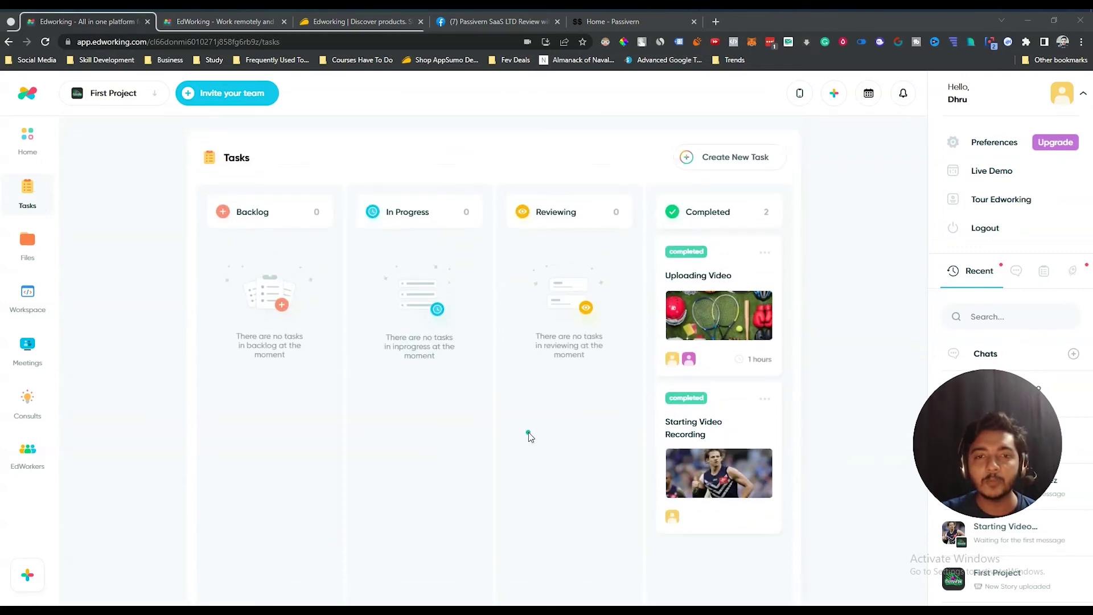
- Revisit the project home and its stories, and check the uploaded Stat-2.Pdf in the project's Files section
left_click(31, 149)
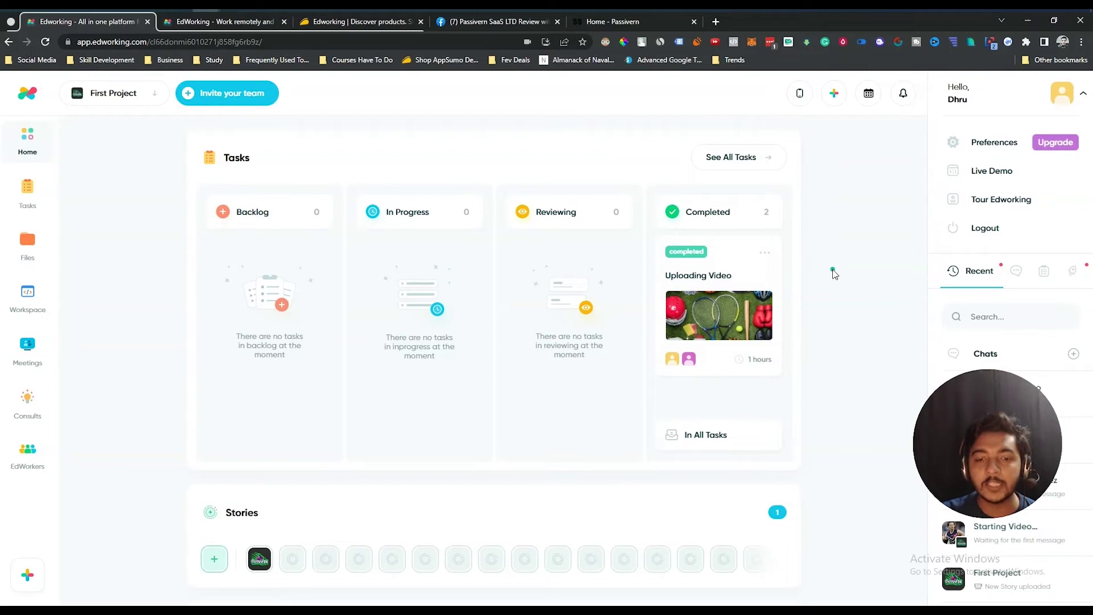
scroll(190, 539, "down", 1)
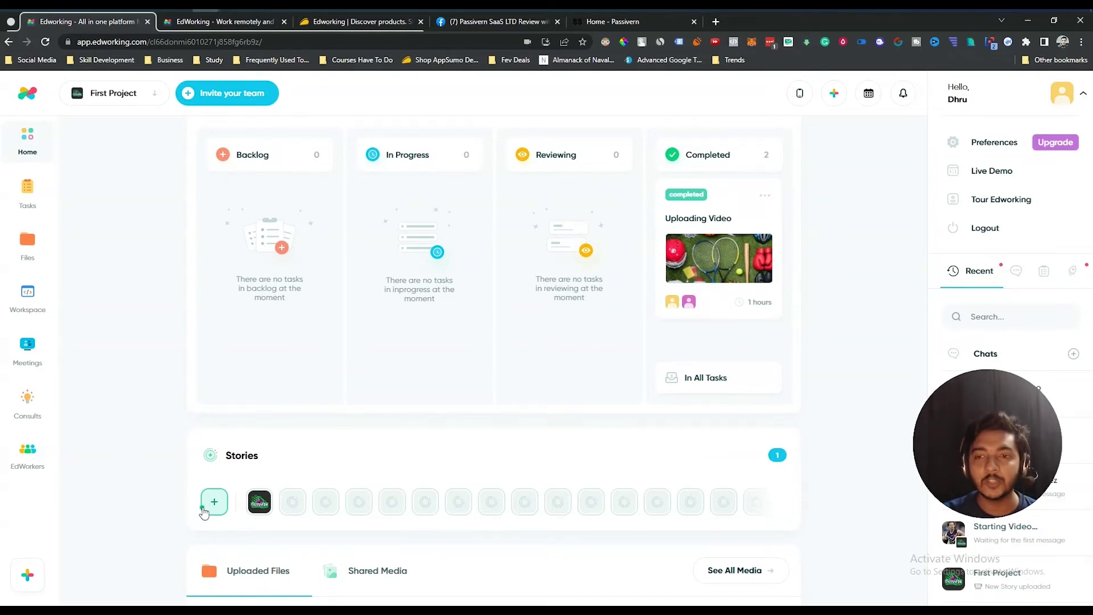
scroll(204, 512, "up", 1)
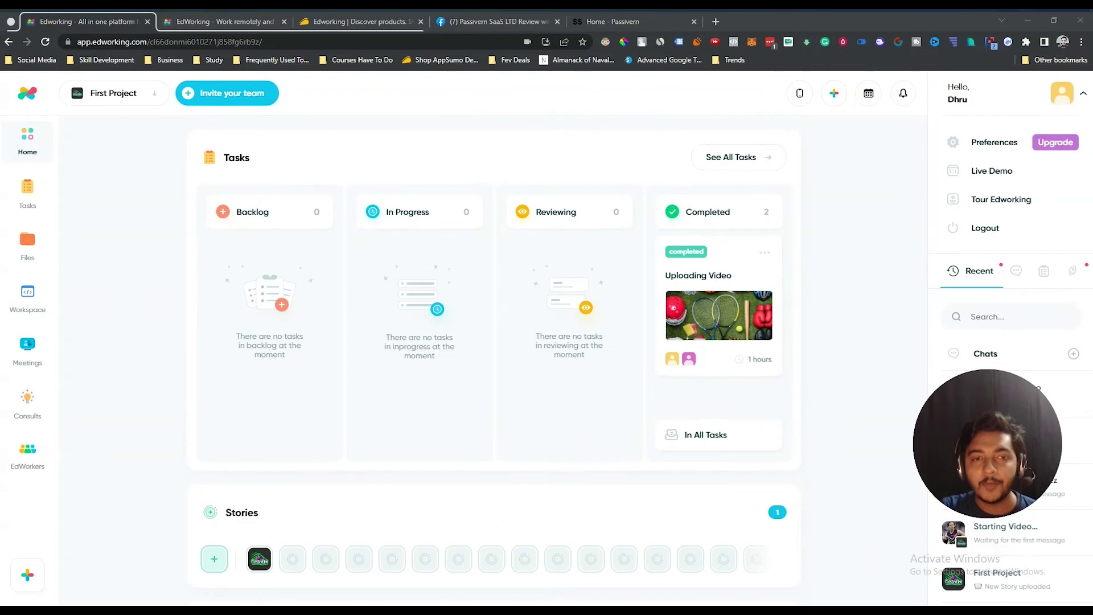
left_click(46, 252)
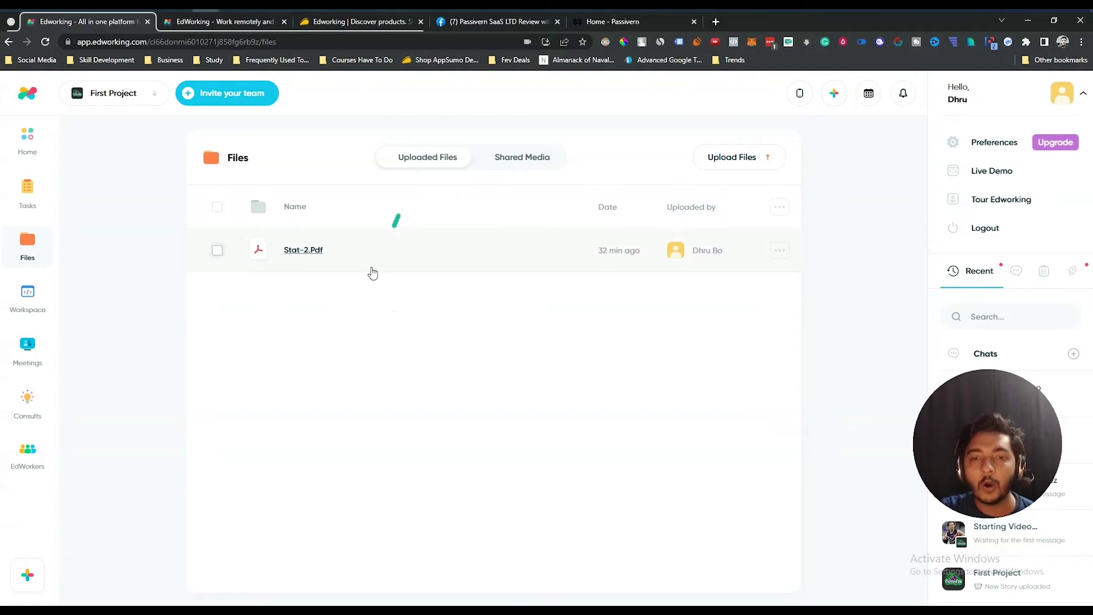
left_click(306, 254)
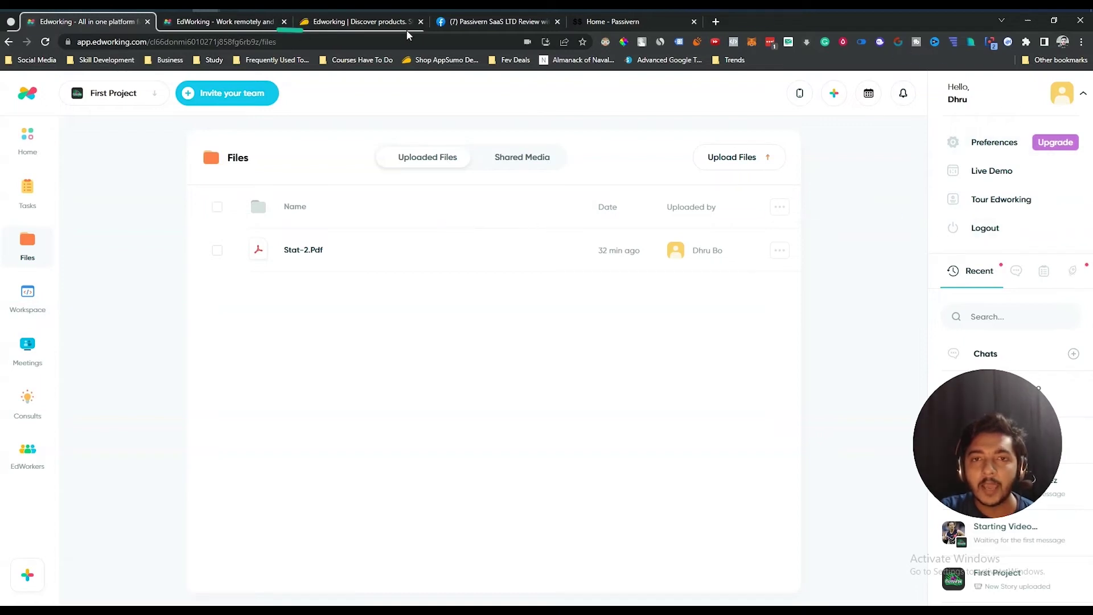
- Switch to the Edworking deal page on AppSumo and highlight the Dropbox and Google Drive alternatives and the Unlimited storage feature
left_click(317, 17)
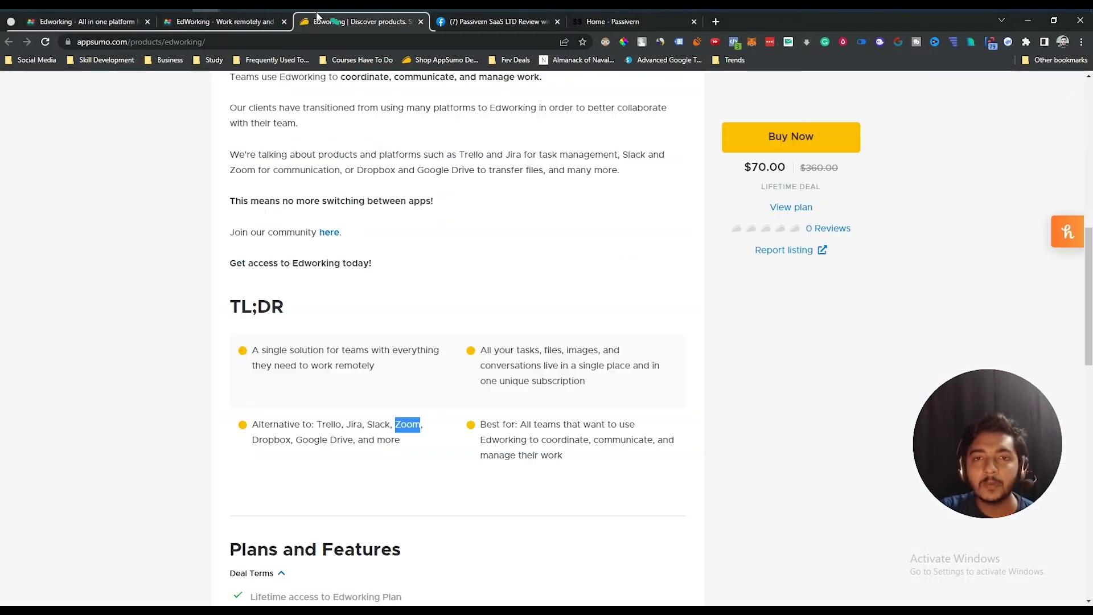
scroll(256, 325, "down", 7)
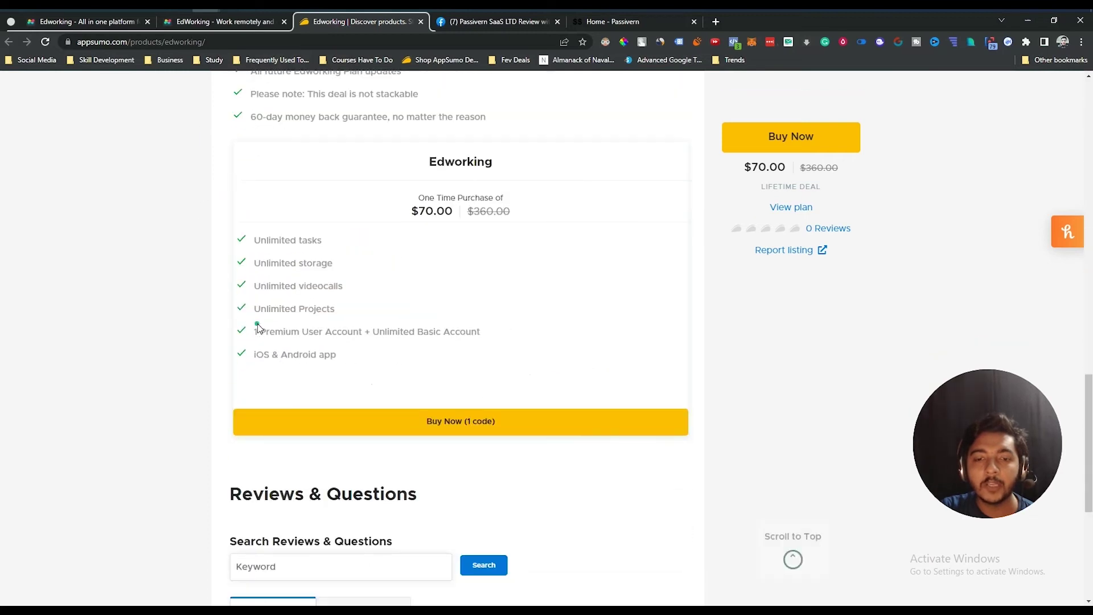
scroll(258, 323, "up", 5)
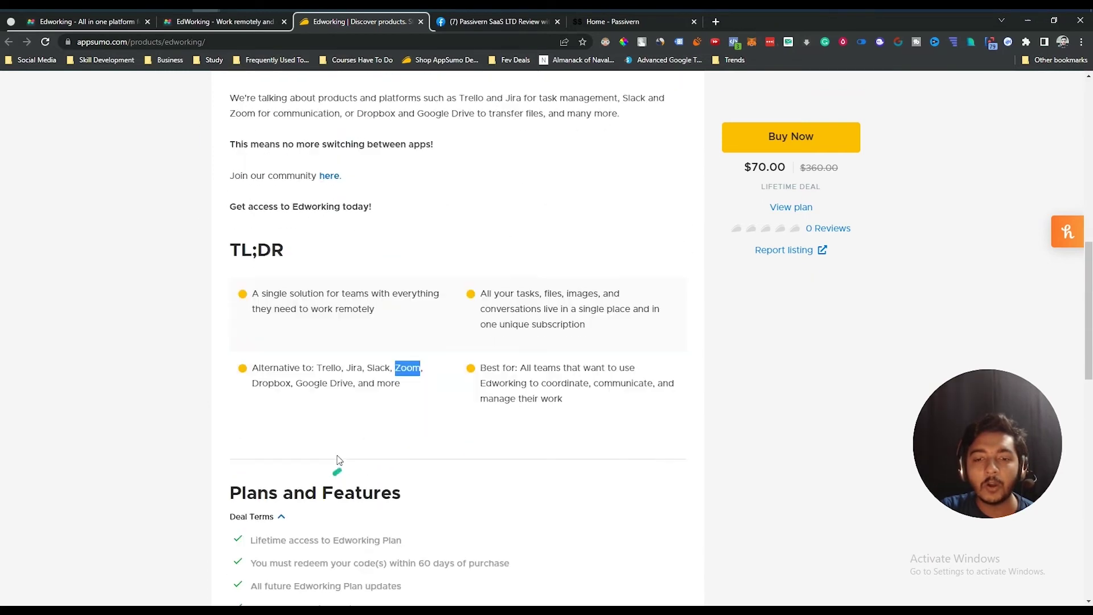
left_click_drag(254, 385, 355, 385)
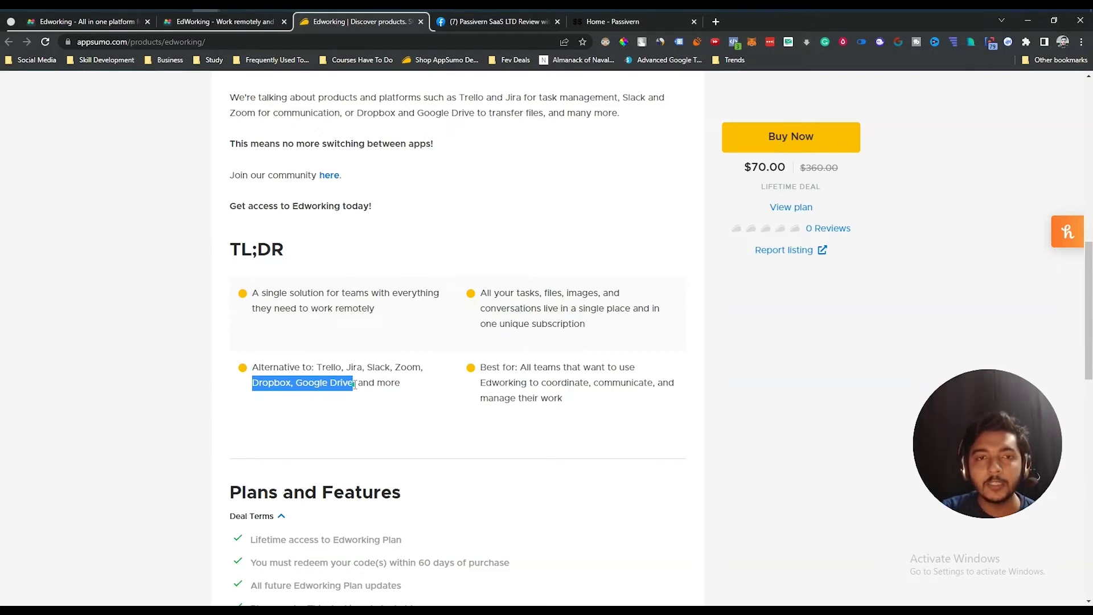
left_click(355, 386)
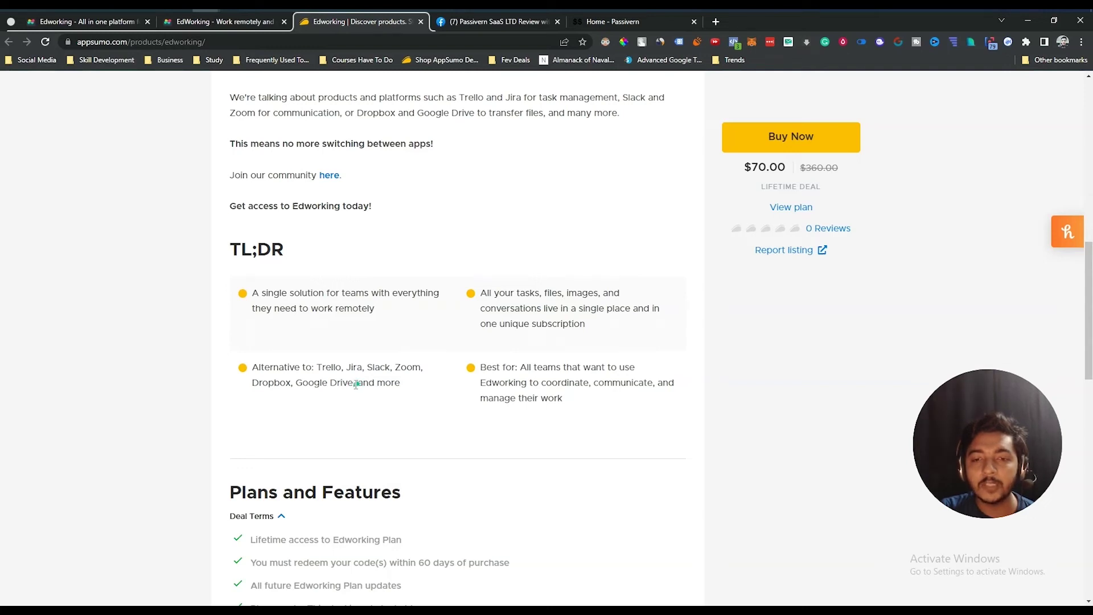
left_click_drag(354, 385, 252, 390)
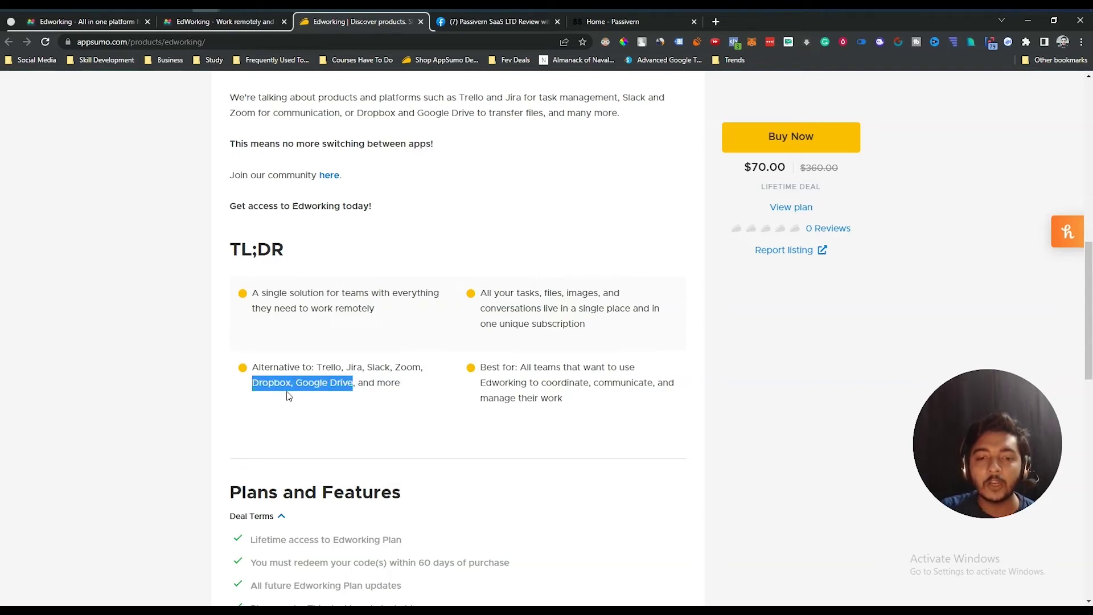
scroll(293, 396, "down", 7)
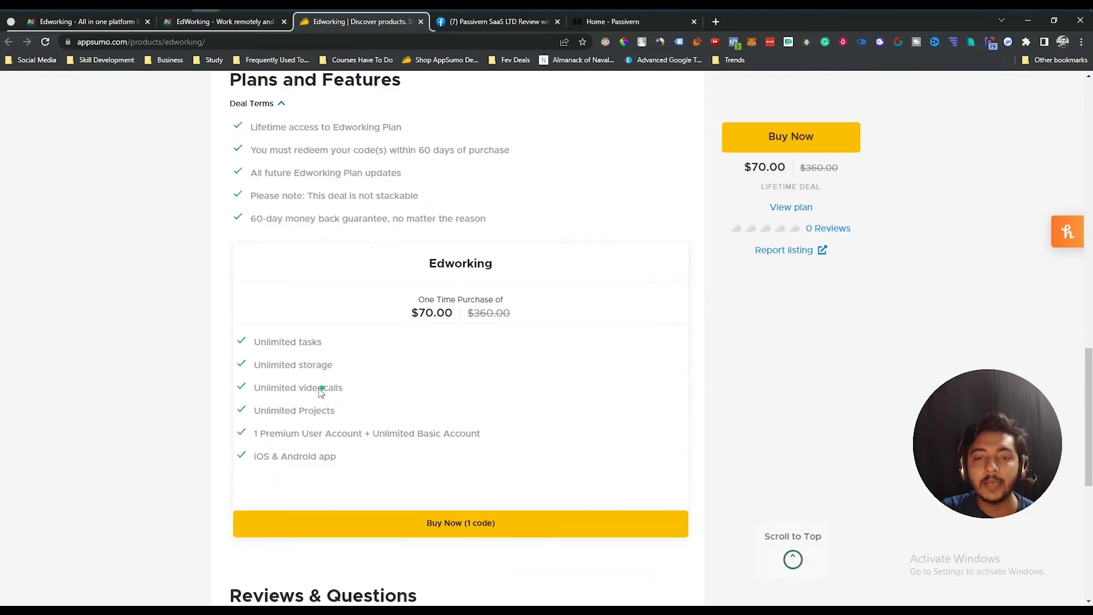
left_click_drag(255, 377, 354, 381)
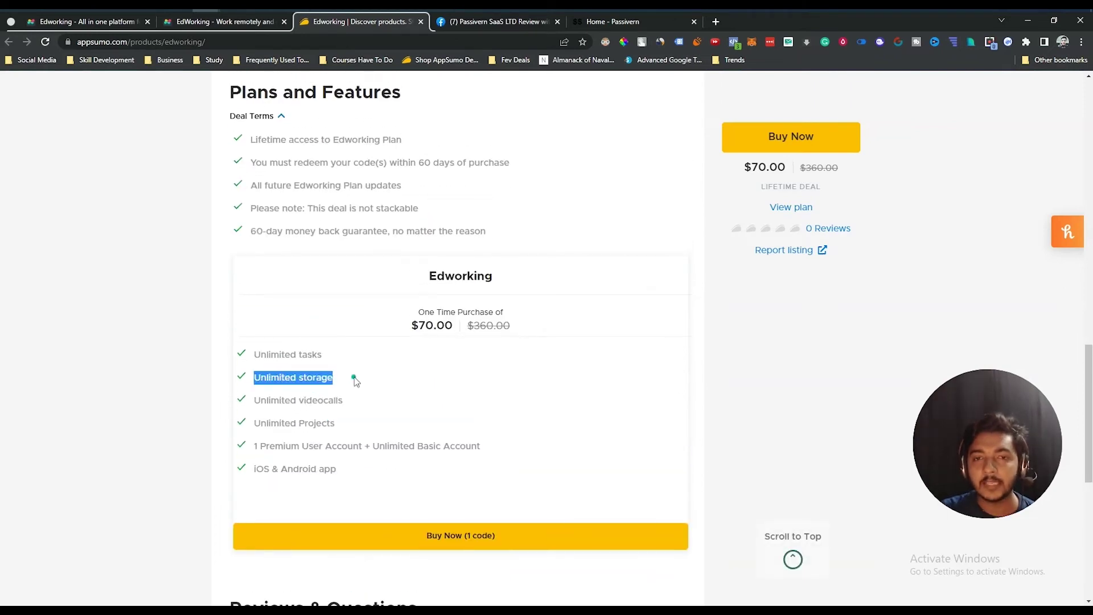
- Switch back to First Project in Edworking and look through its Shared Media and Uploaded Files
left_click(229, 22)
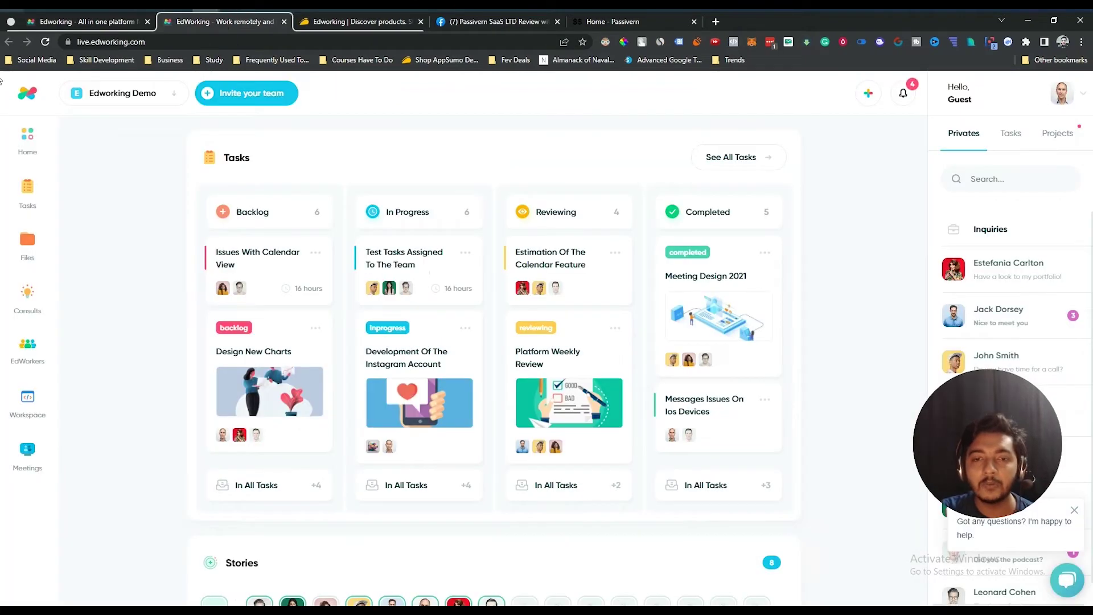
left_click(102, 23)
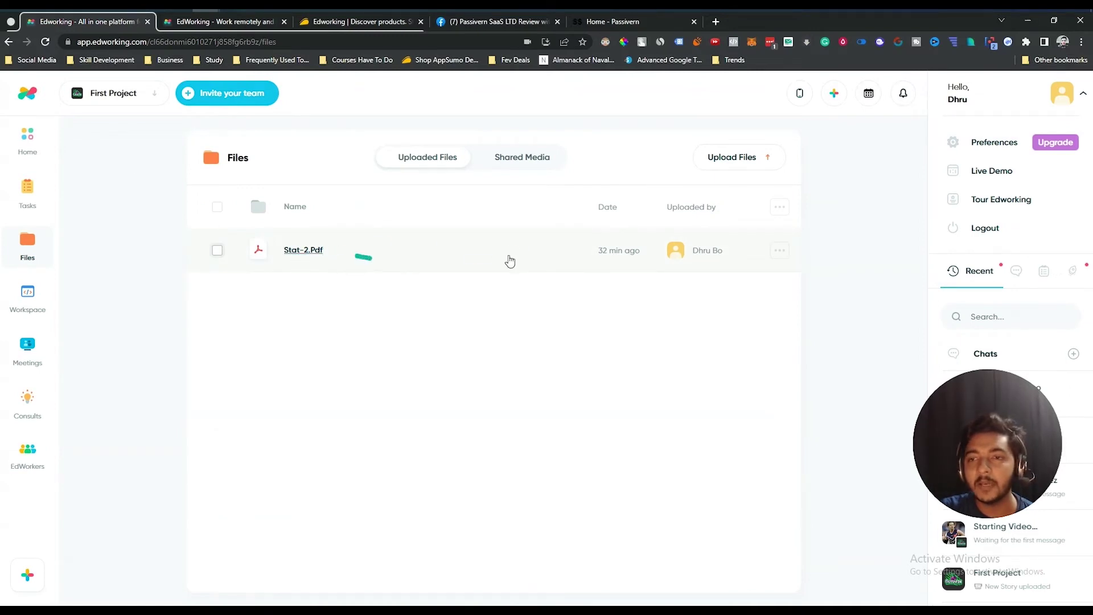
left_click(511, 162)
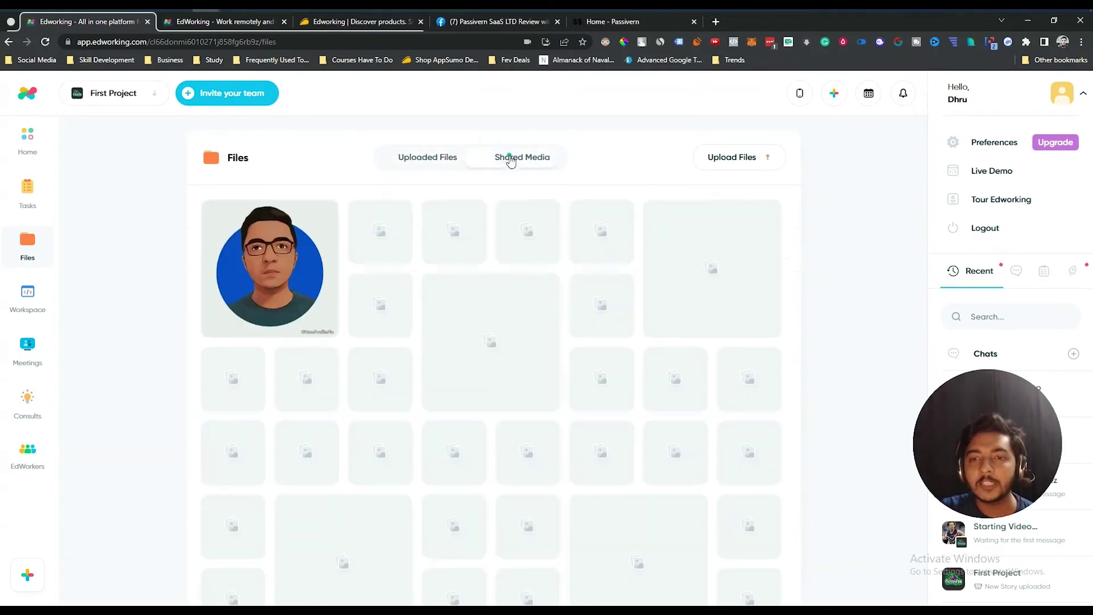
scroll(400, 362, "down", 2)
scroll(399, 360, "up", 3)
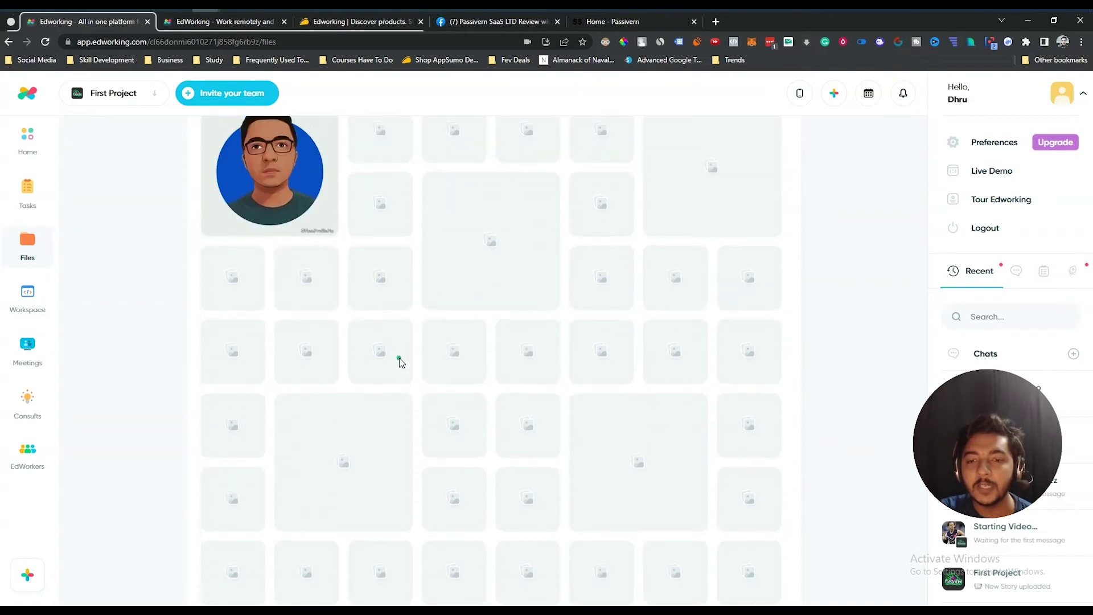
left_click(430, 163)
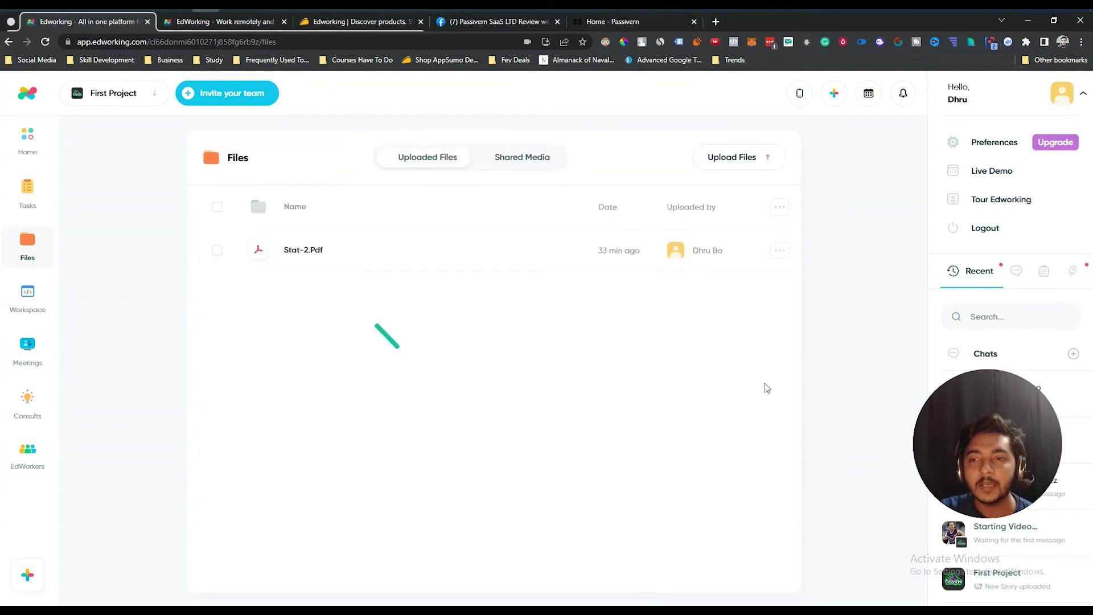
- Upload Atomic and Molecular Physics.pdf, only.jpg, 5 coin.jpg and ODE Questions.pdf from Downloads to the project's Files section
left_click(737, 158)
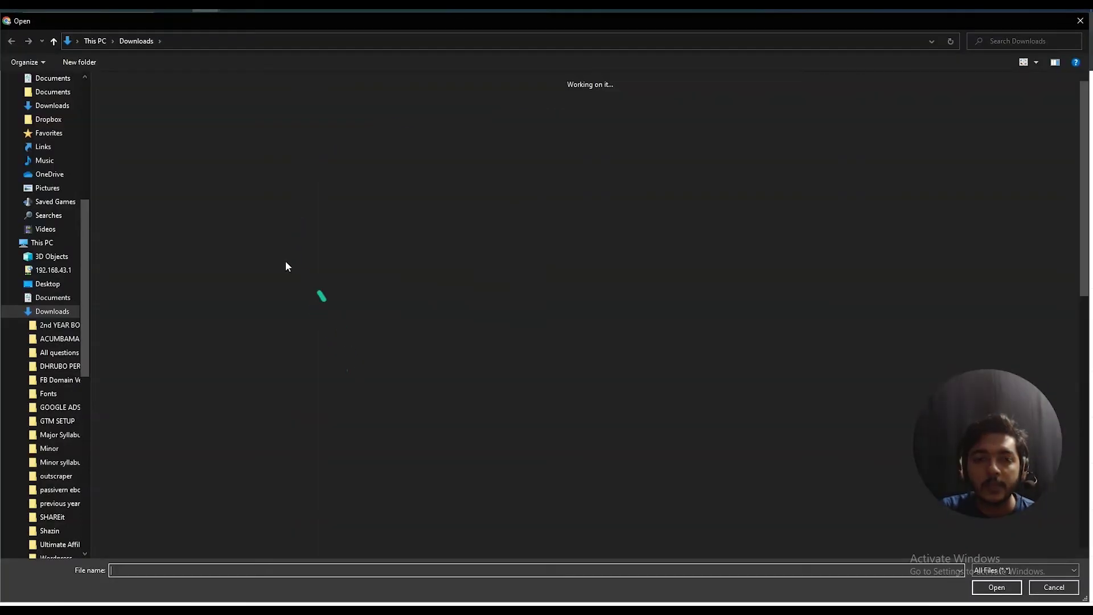
left_click(209, 354)
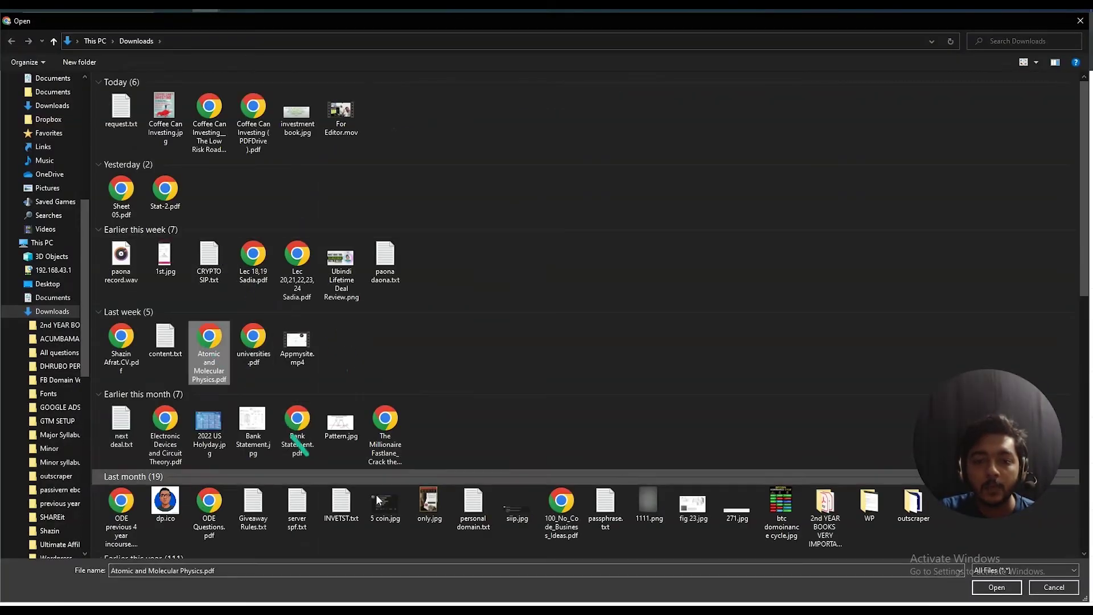
left_click(437, 514, "ctrl")
left_click(385, 504, "ctrl")
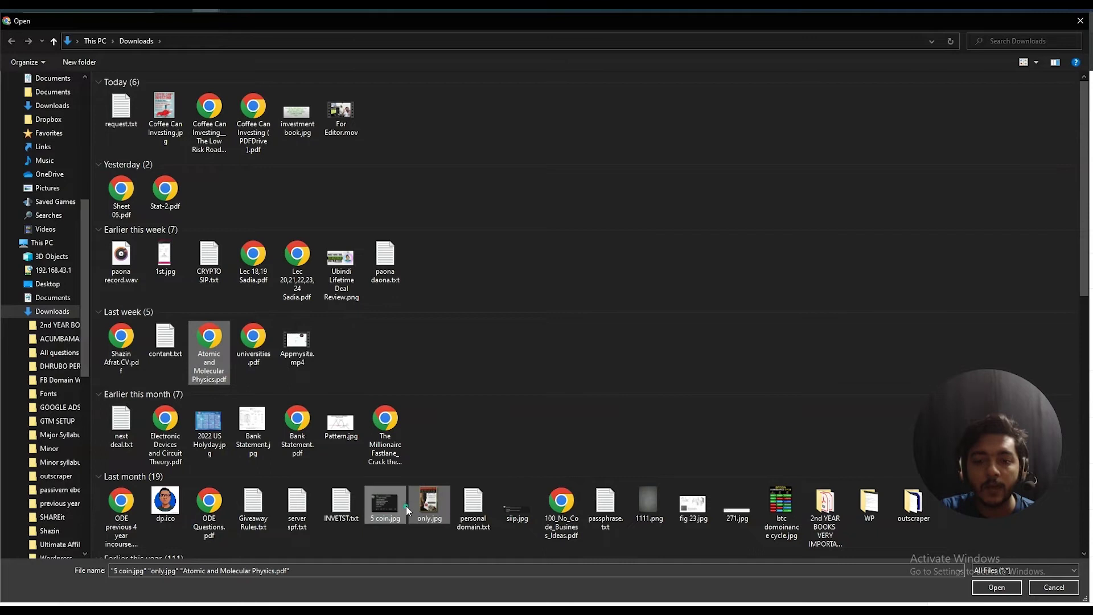
left_click(215, 517, "ctrl")
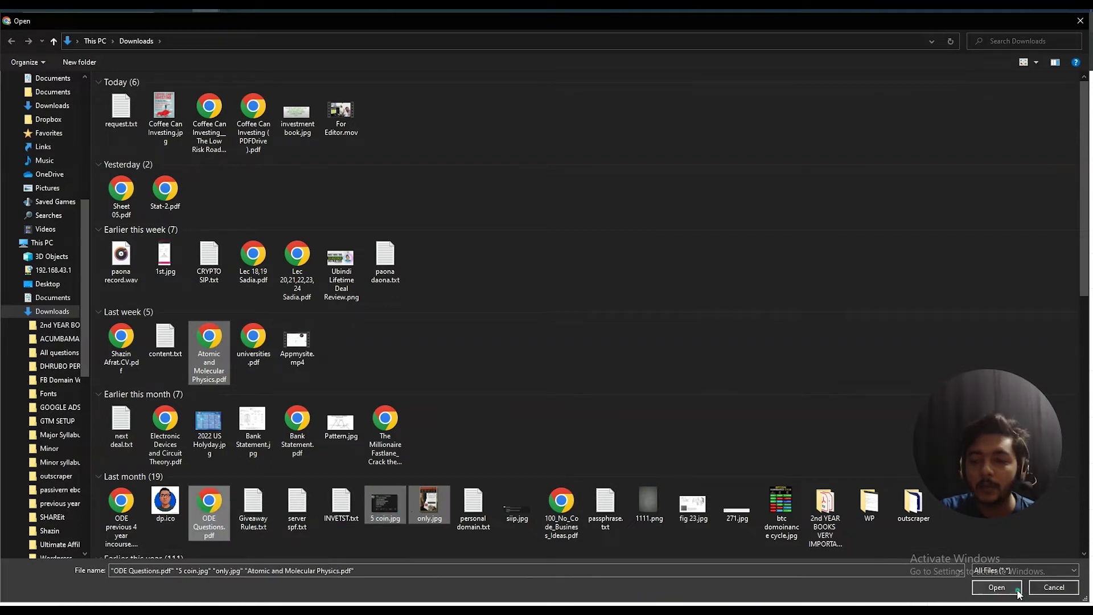
left_click(996, 587)
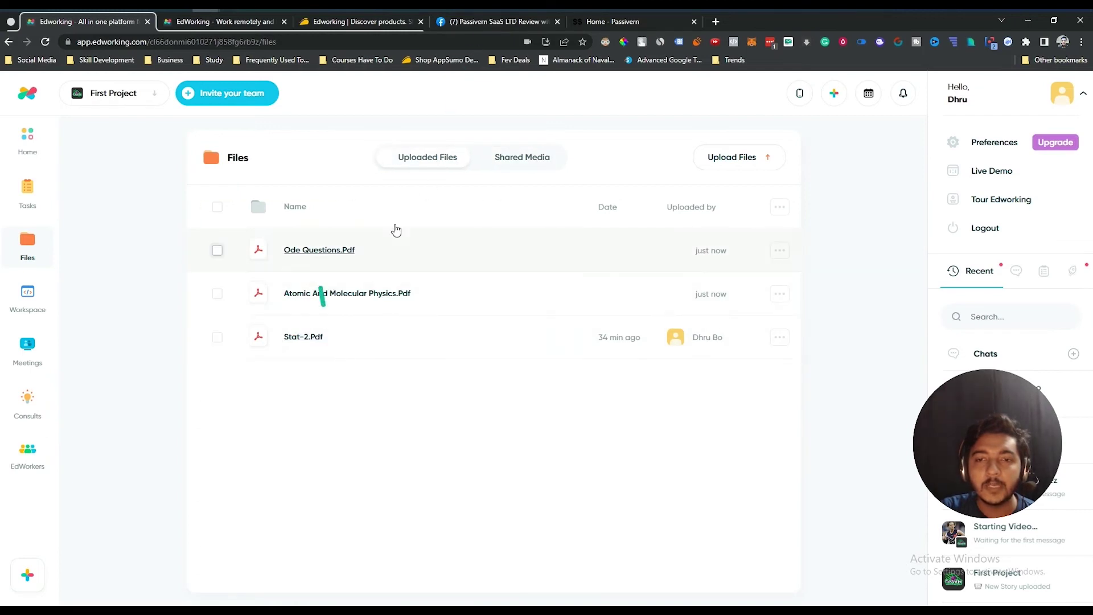
- Check the newly uploaded images in Shared Media against the list of uploaded files
left_click(515, 169)
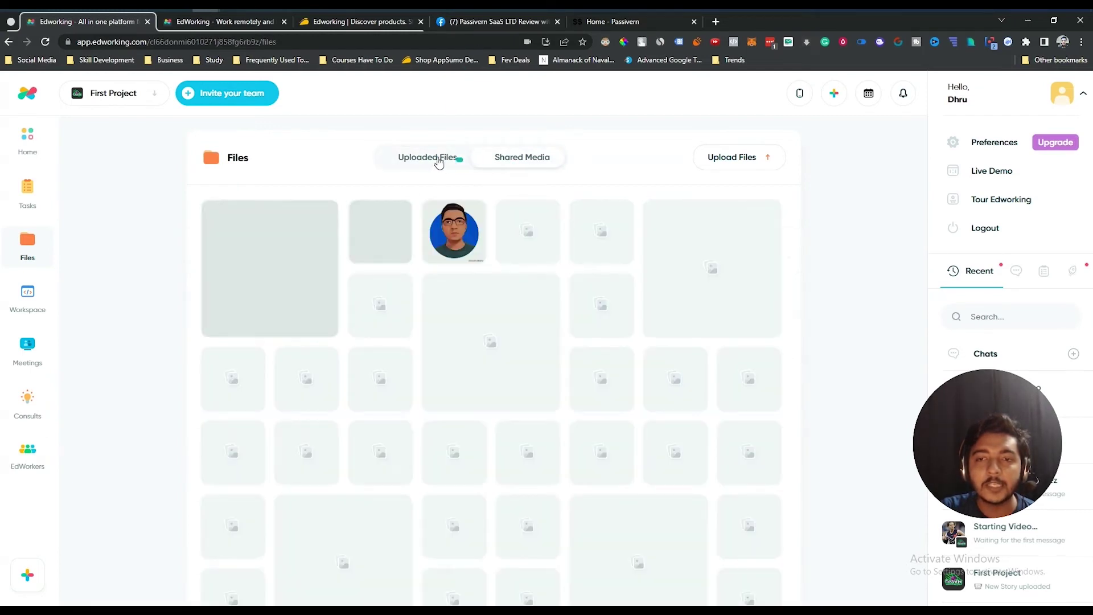
left_click(438, 163)
left_click(518, 157)
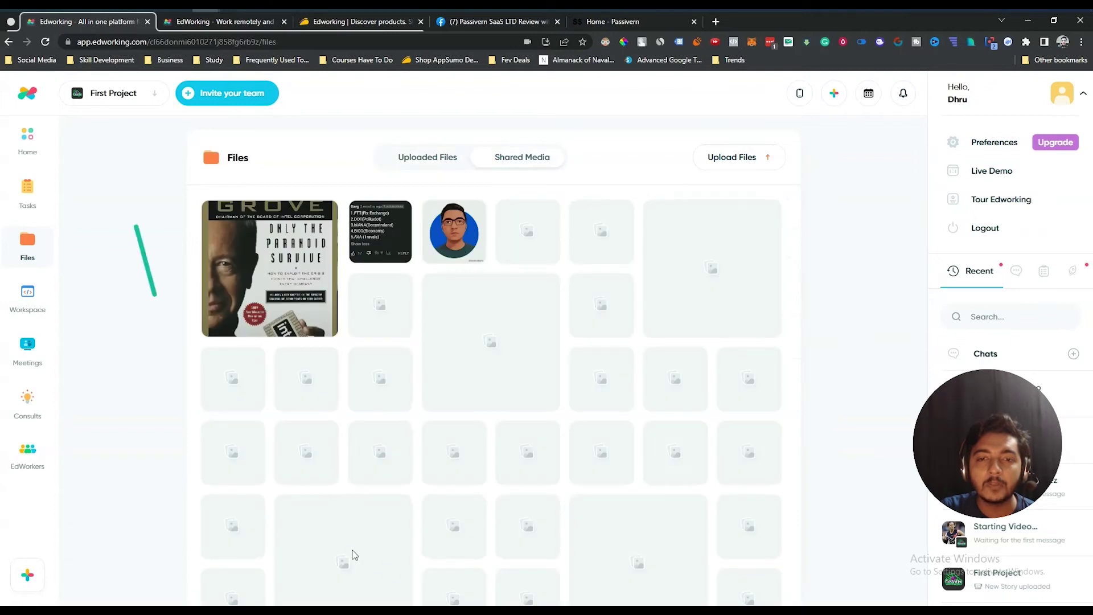
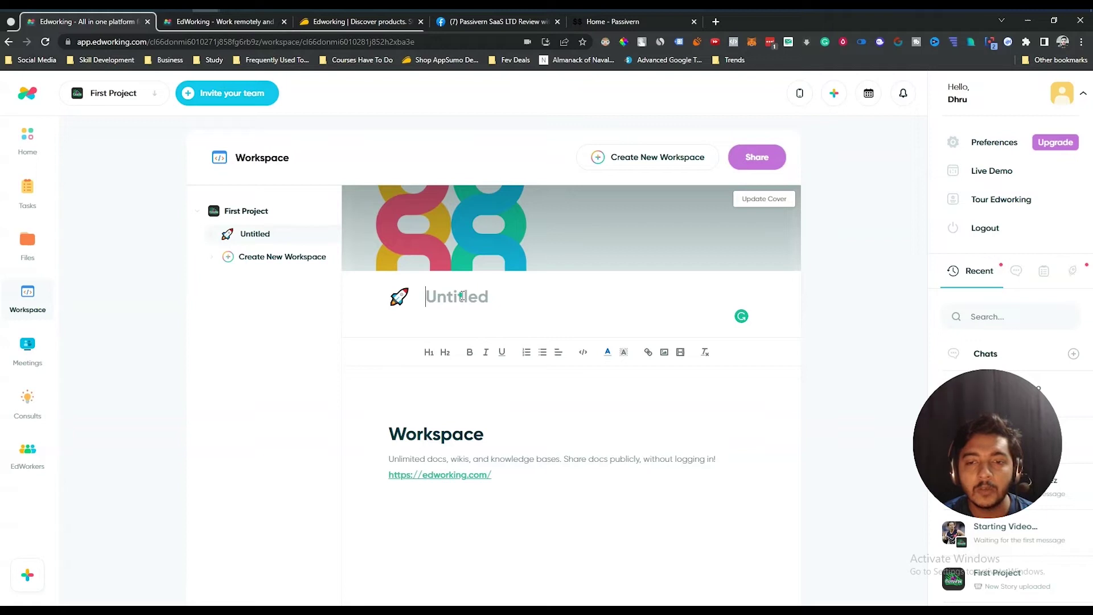
- Title the untitled workspace document "Workspace 1" and add a new line below the edworking.com link
type("orkspace 1")
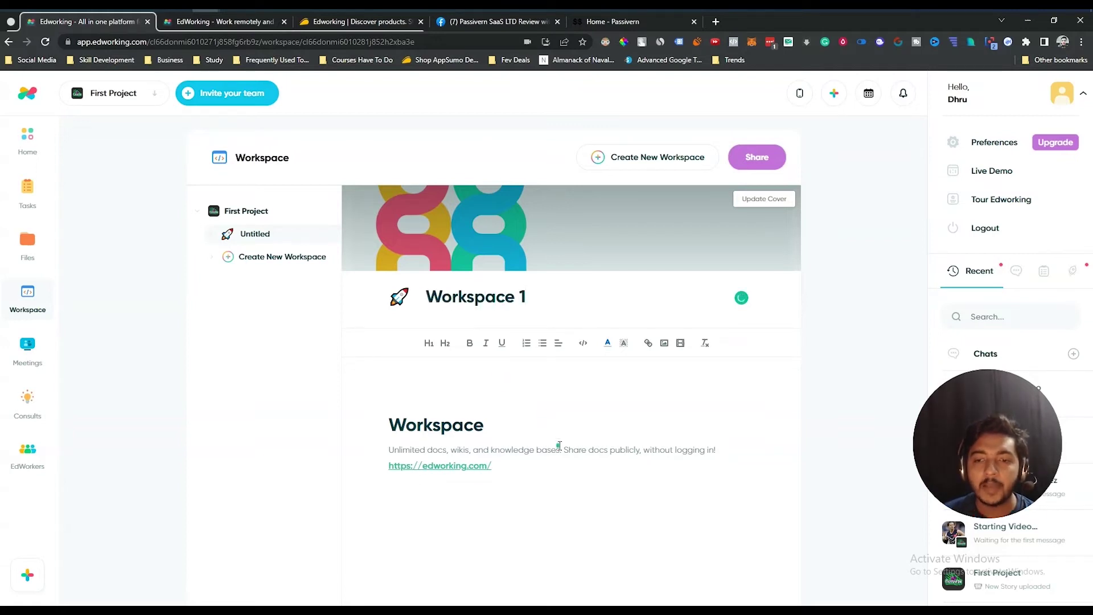
left_click(540, 466)
key("Return")
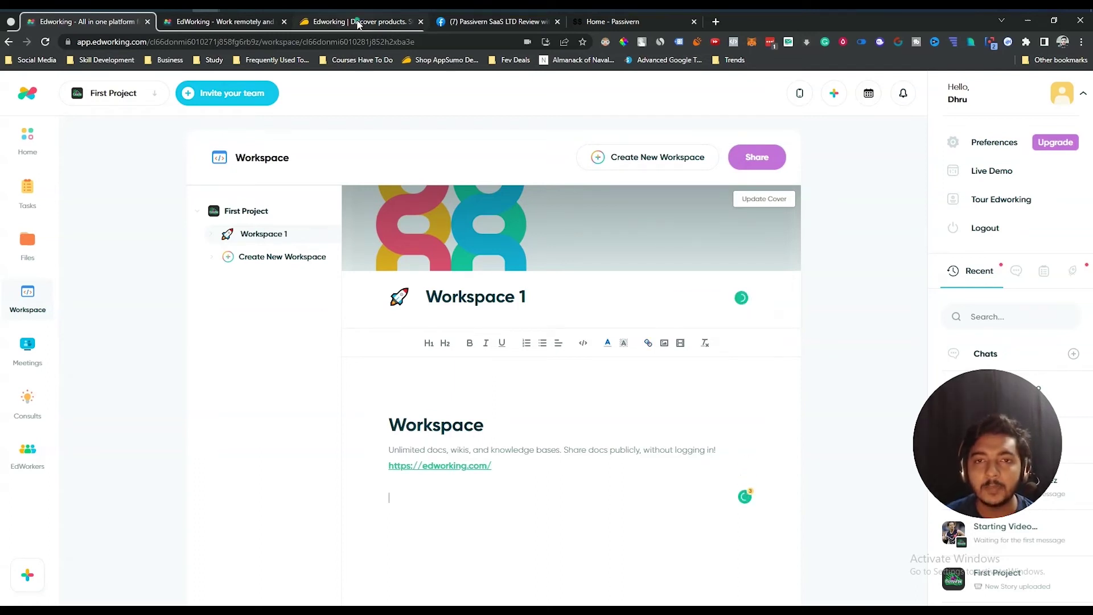
- Try to paste the five deal terms from the AppSumo page into the Workspace 1 document, and undo the paste
left_click(358, 22)
scroll(366, 370, "up", 5)
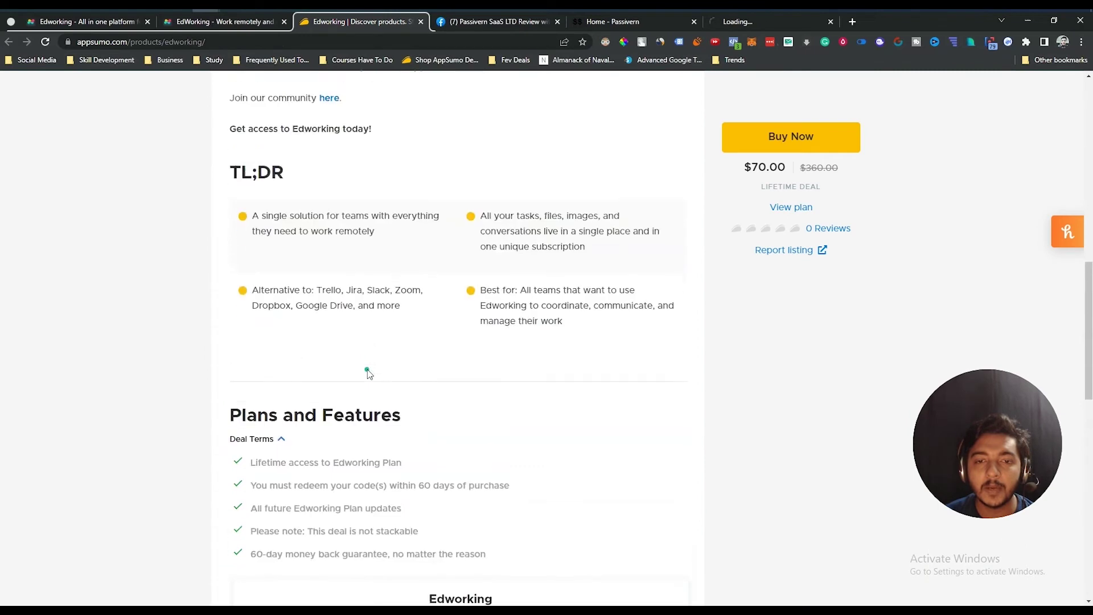
scroll(366, 371, "down", 3)
left_click_drag(489, 400, 226, 317)
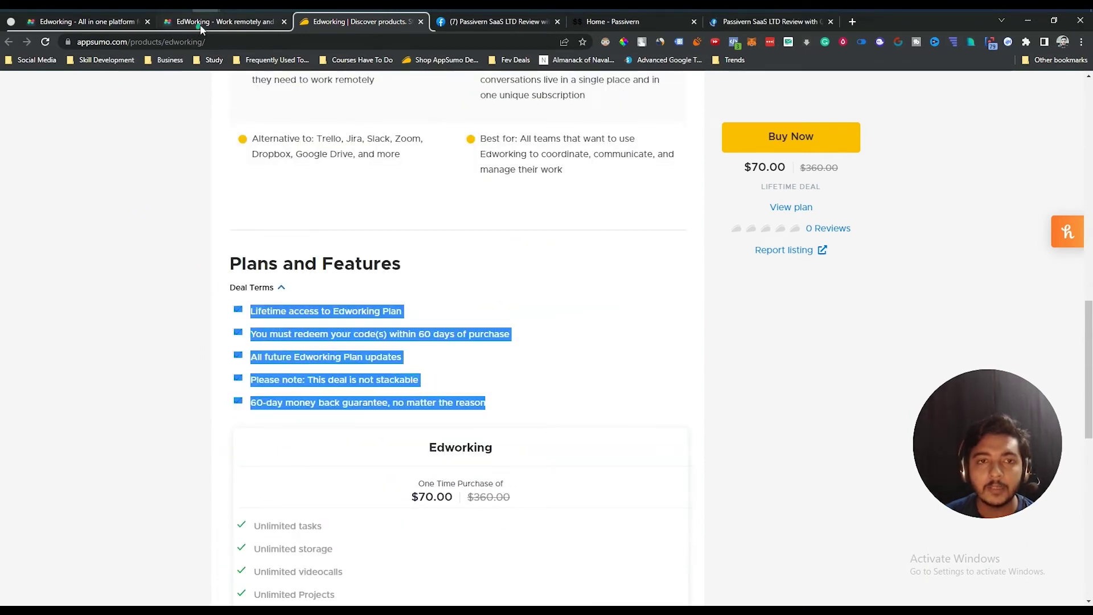
left_click(85, 21)
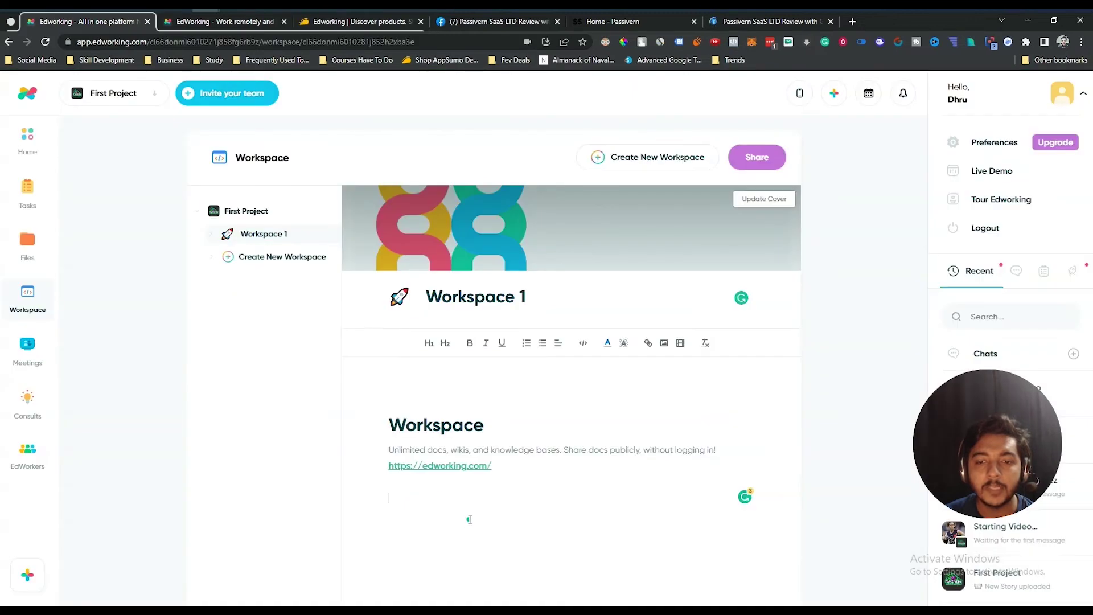
key("ctrl+v")
scroll(490, 501, "down", 10)
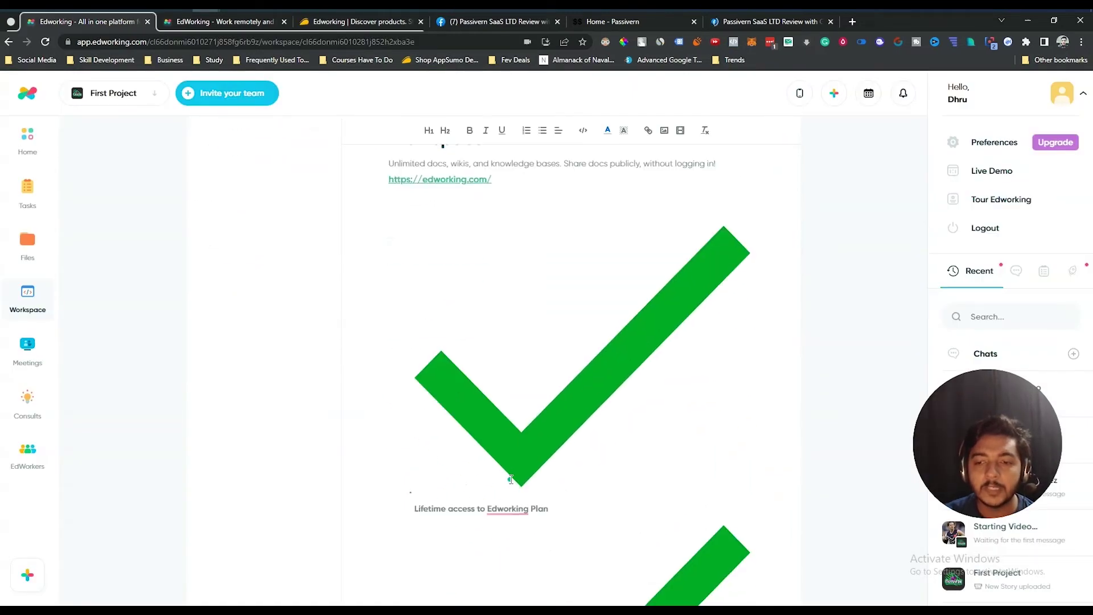
scroll(511, 479, "down", 6)
scroll(511, 480, "up", 5)
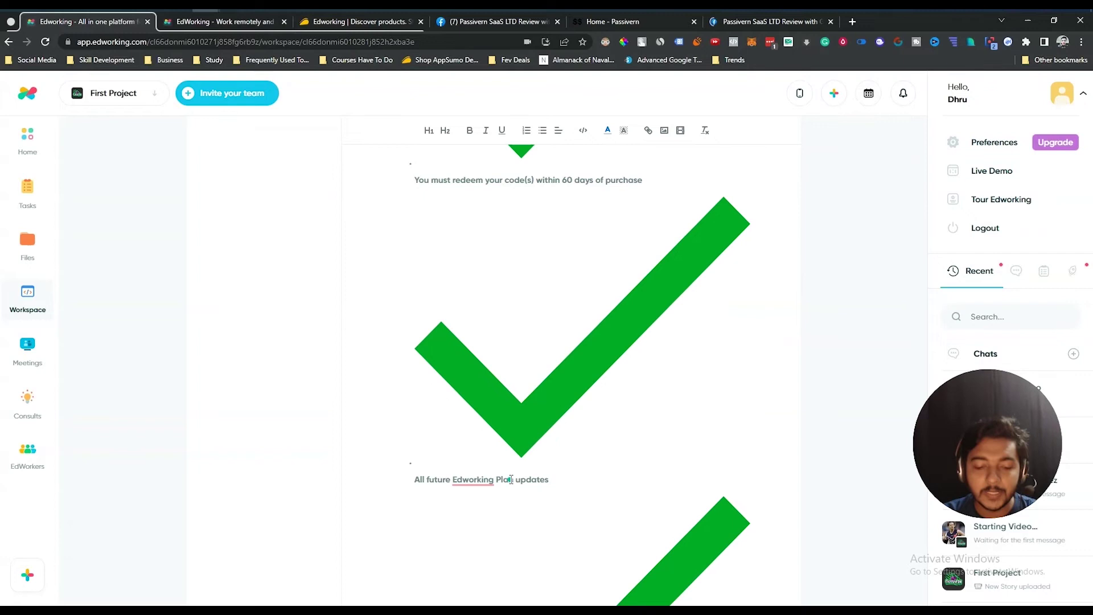
key("ctrl+z")
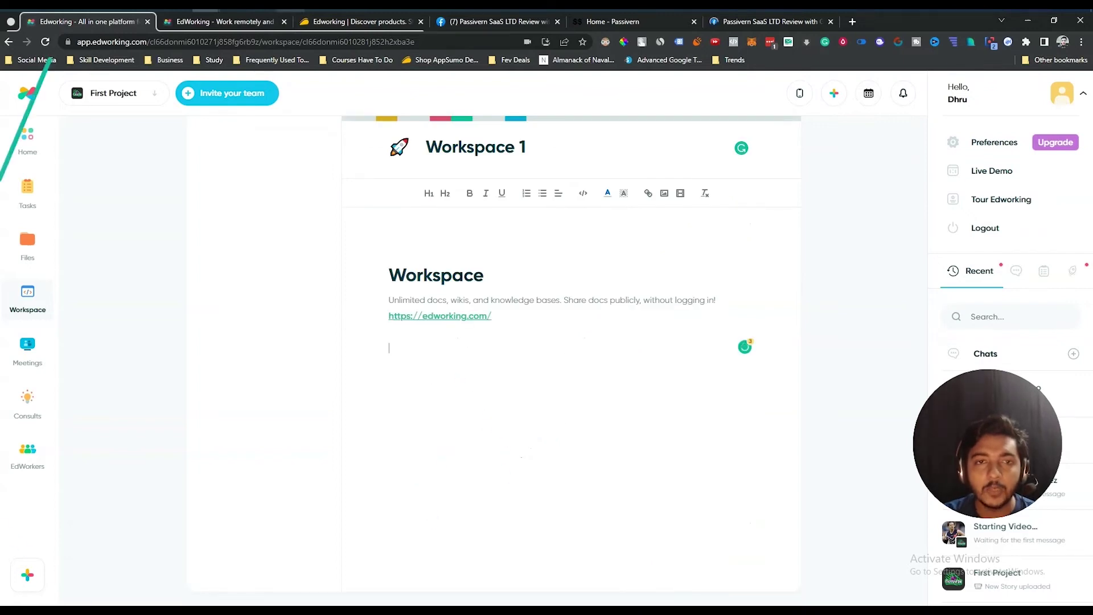
- Copy the Edworking description above TL;DR on the AppSumo page and paste it below the link in Workspace 1
left_click(354, 23)
scroll(323, 319, "up", 7)
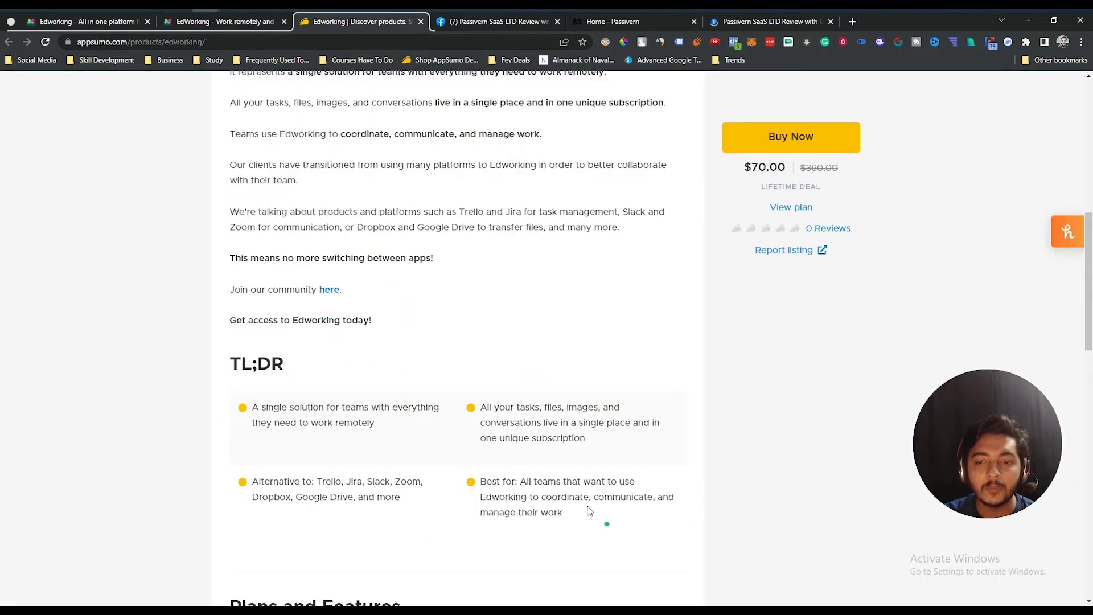
scroll(512, 436, "up", 2)
left_click_drag(446, 436, 221, 158)
key("ctrl+c")
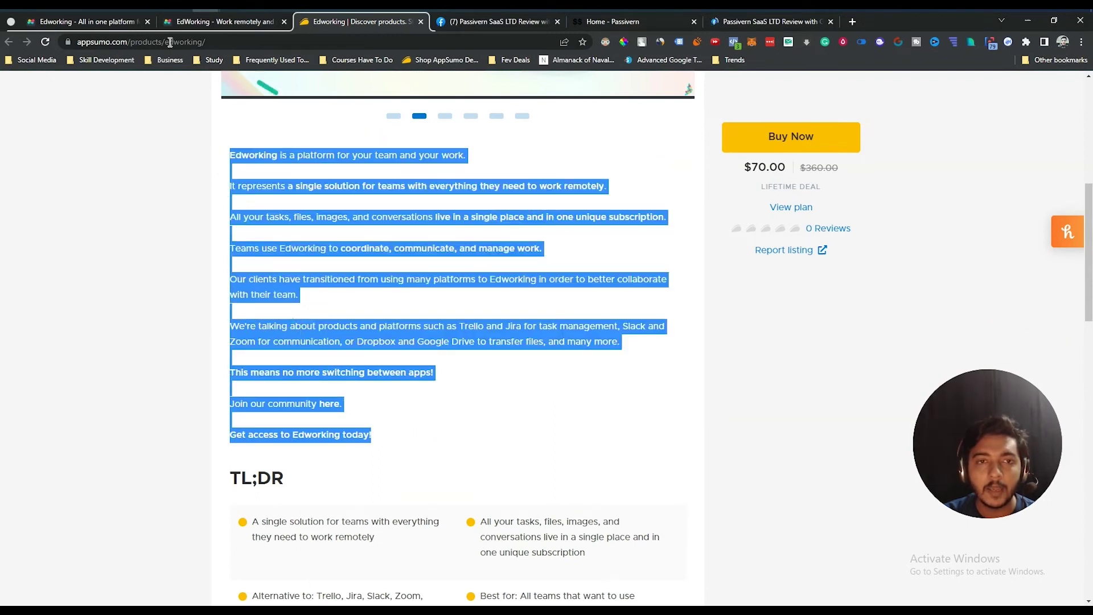
left_click(114, 21)
key("ctrl+v")
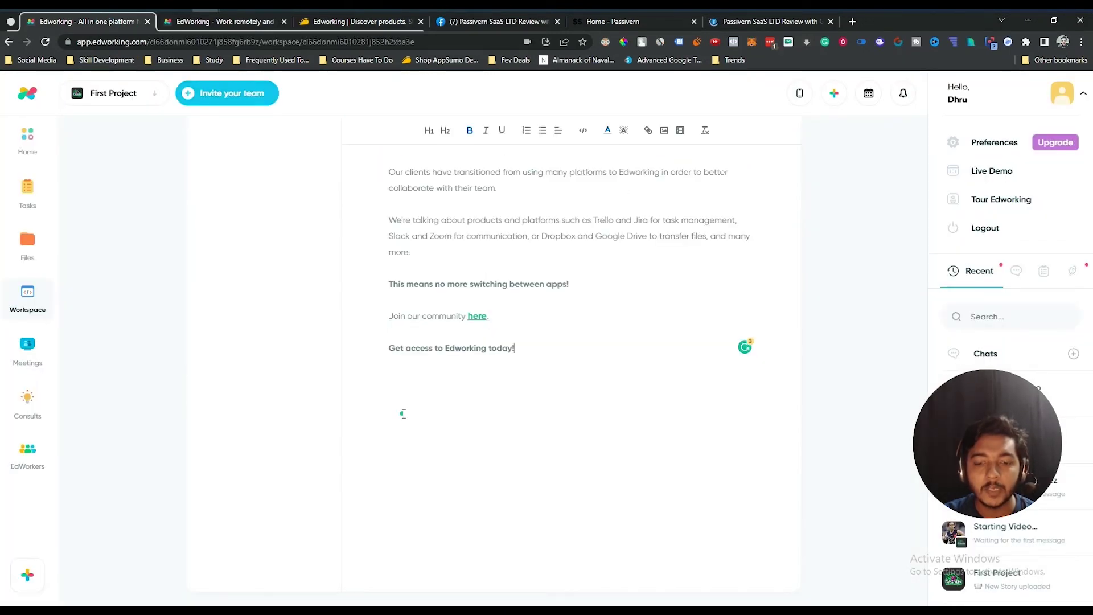
scroll(513, 382, "up", 3)
scroll(630, 421, "up", 5)
scroll(630, 422, "up", 1)
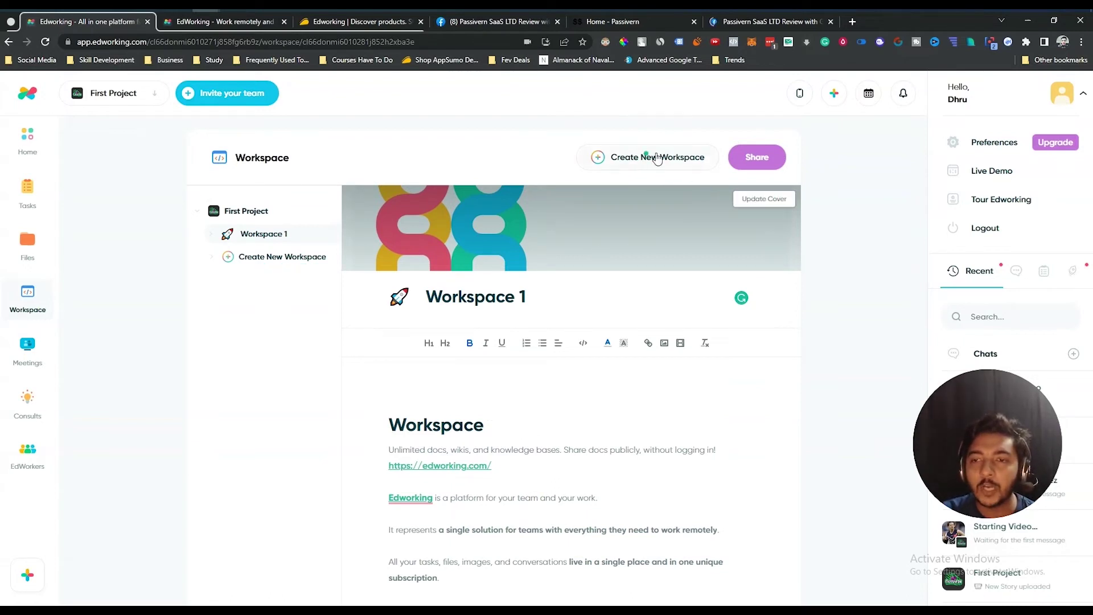
- Open the sharing options of Workspace 1 and copy its public web link
left_click(762, 161)
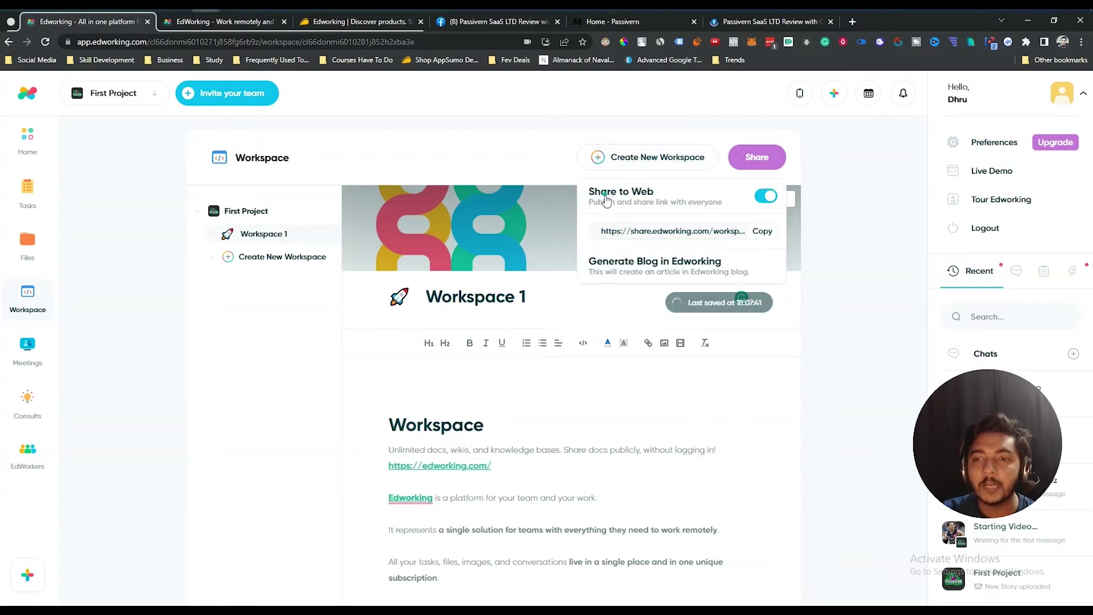
left_click(766, 235)
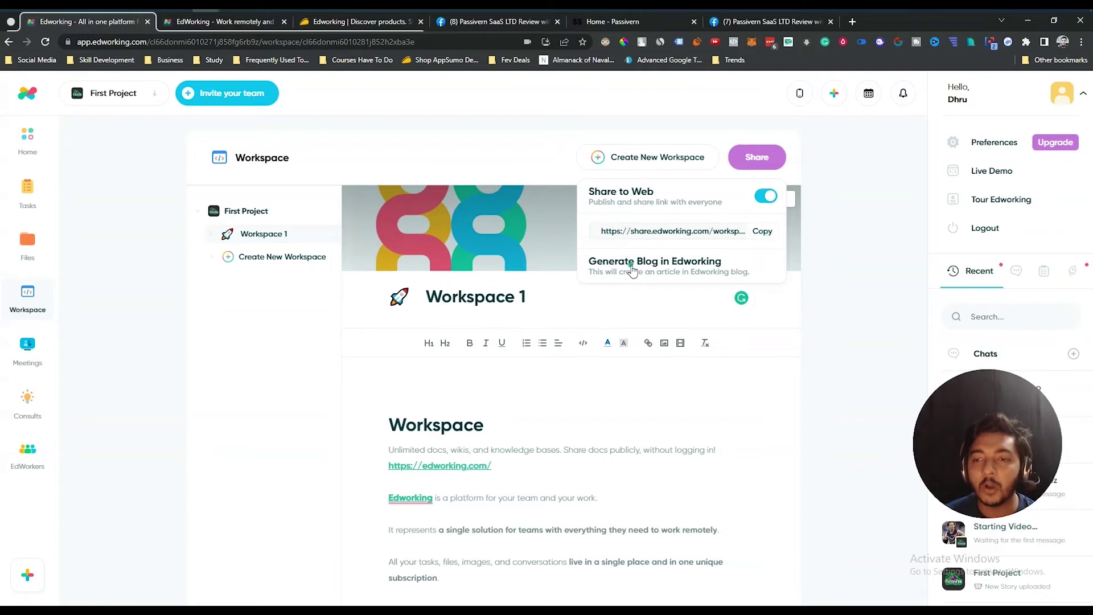
- Try to publish Workspace 1 as a Technology blog applying to be featured on Edworking's main blog, and discard it
left_click(650, 274)
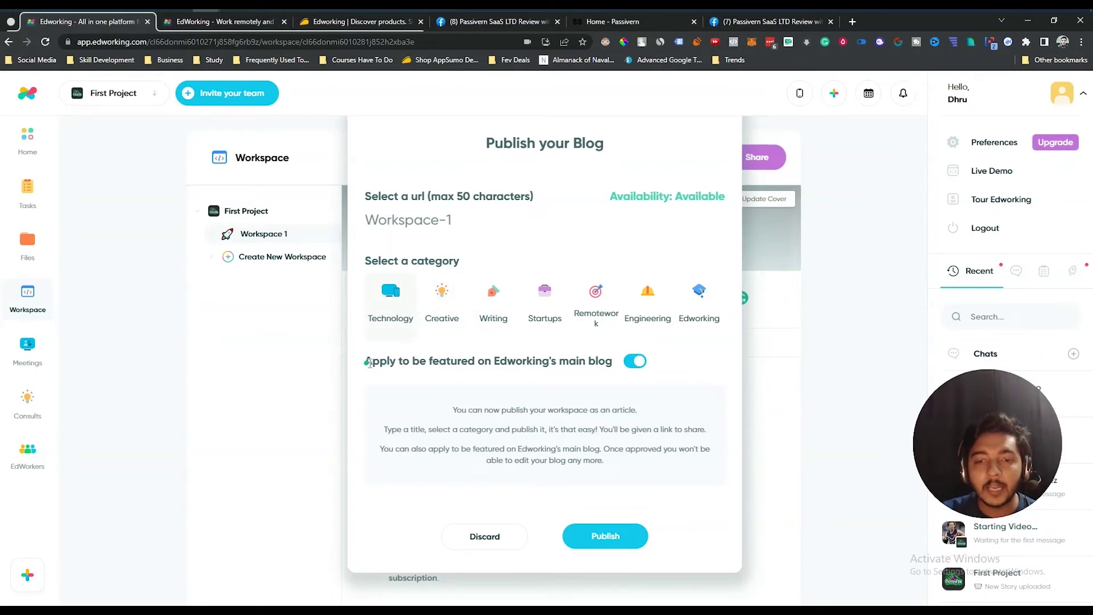
left_click_drag(369, 363, 501, 365)
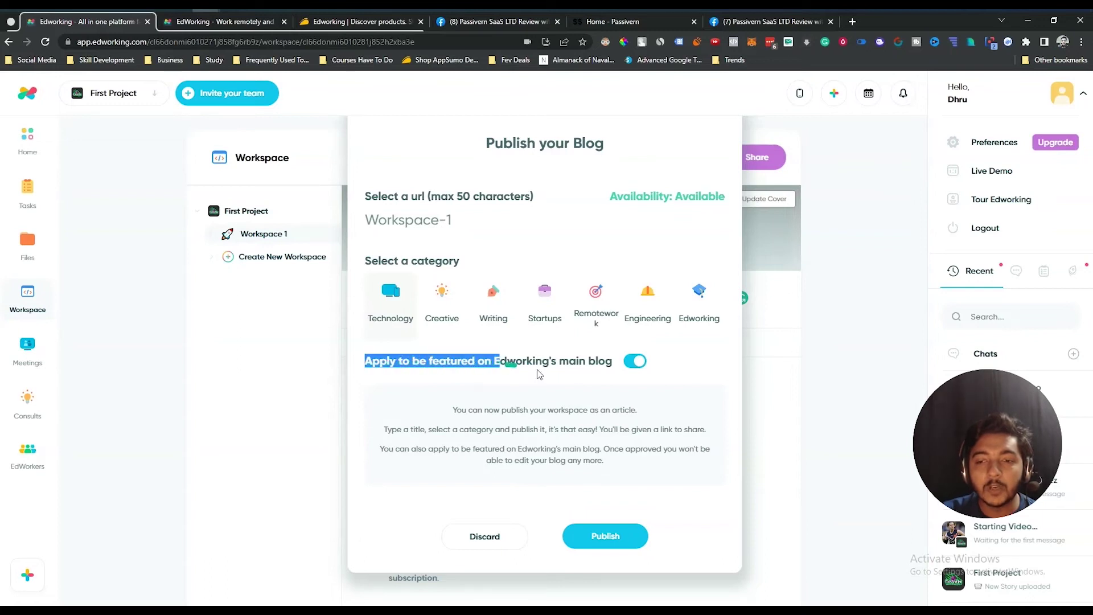
left_click(631, 368)
left_click(631, 367)
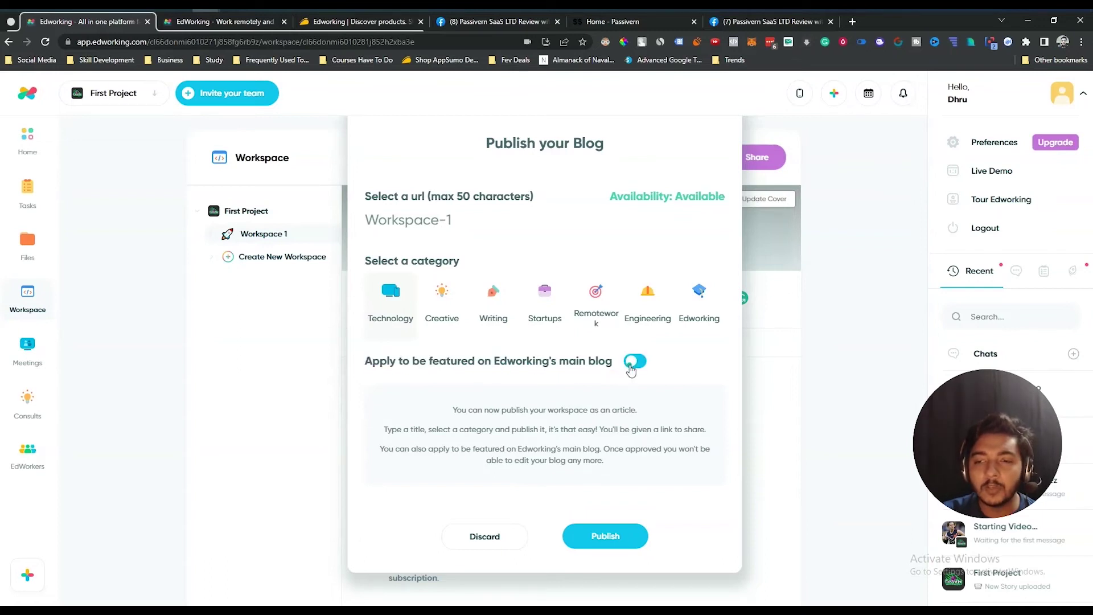
left_click(622, 551)
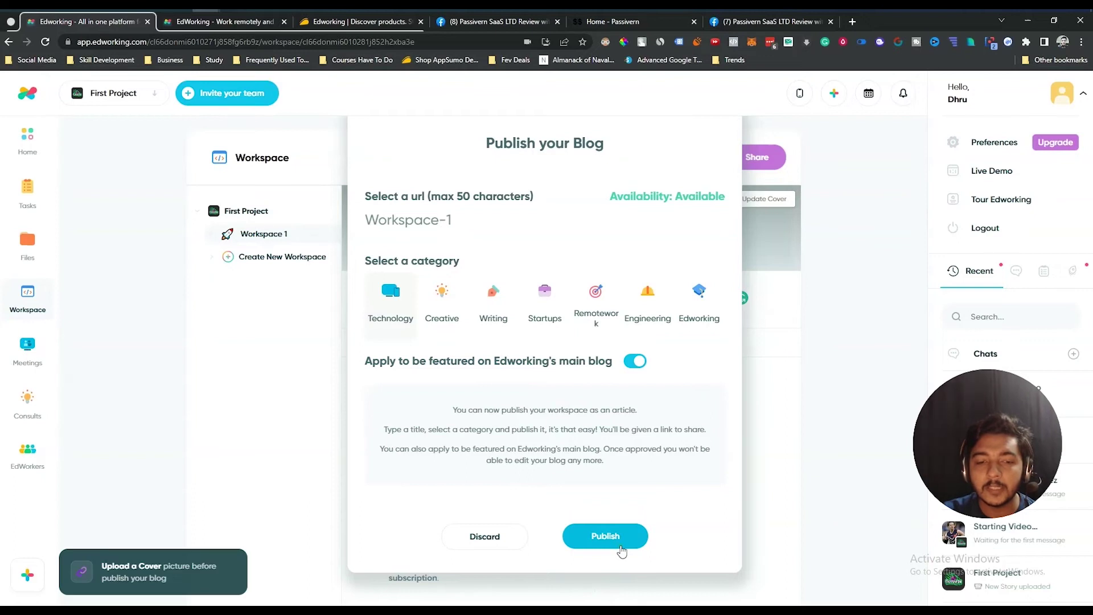
left_click(621, 551)
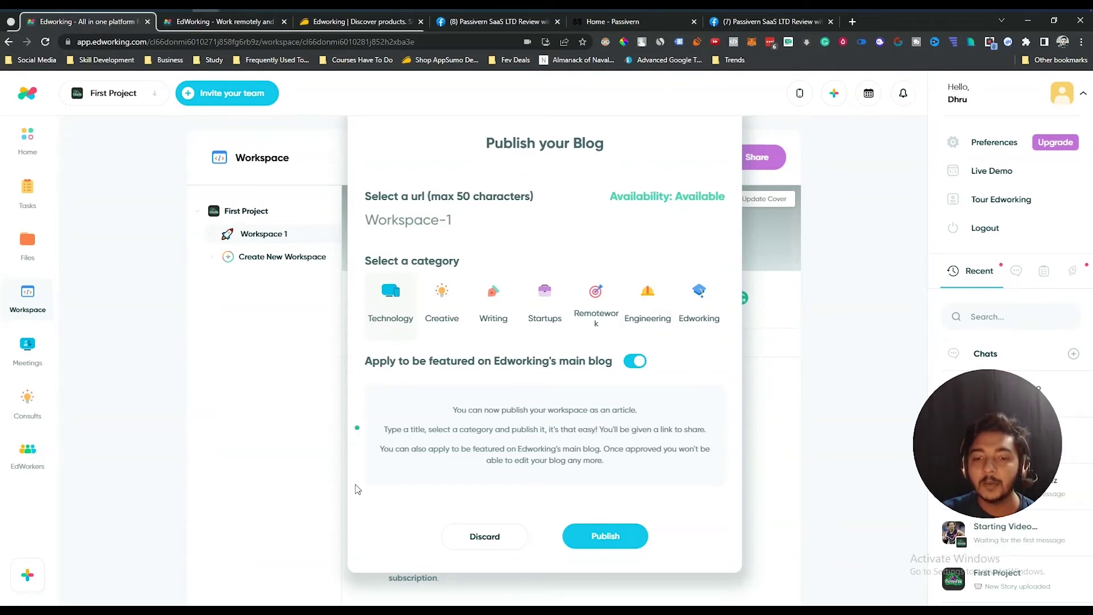
left_click(464, 534)
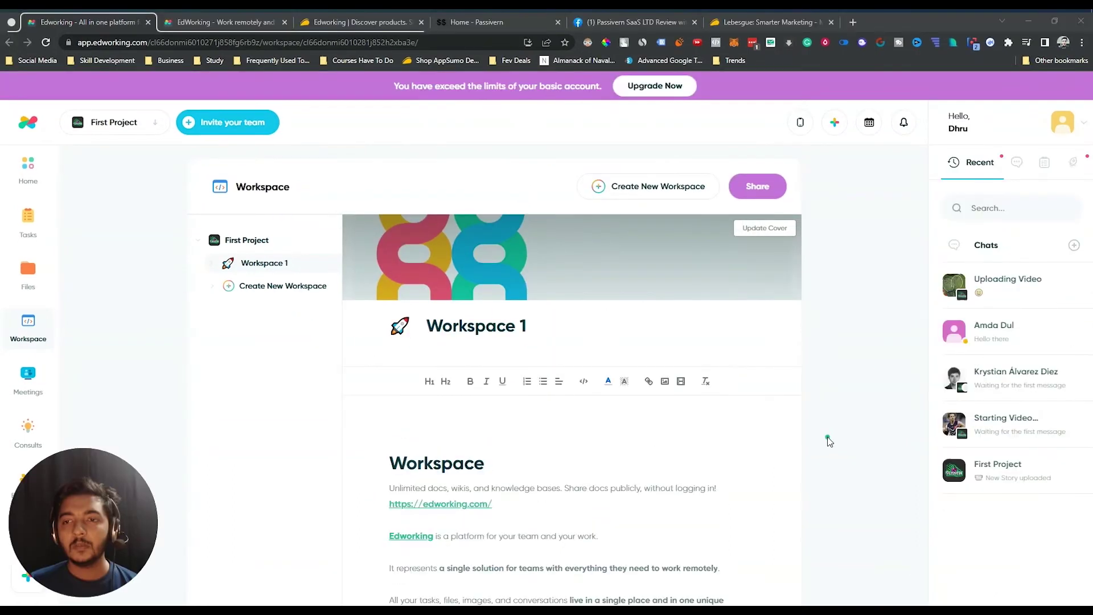
- Copy the Share to Web link of Workspace 1 again from its sharing options
left_click(748, 190)
left_click(765, 259)
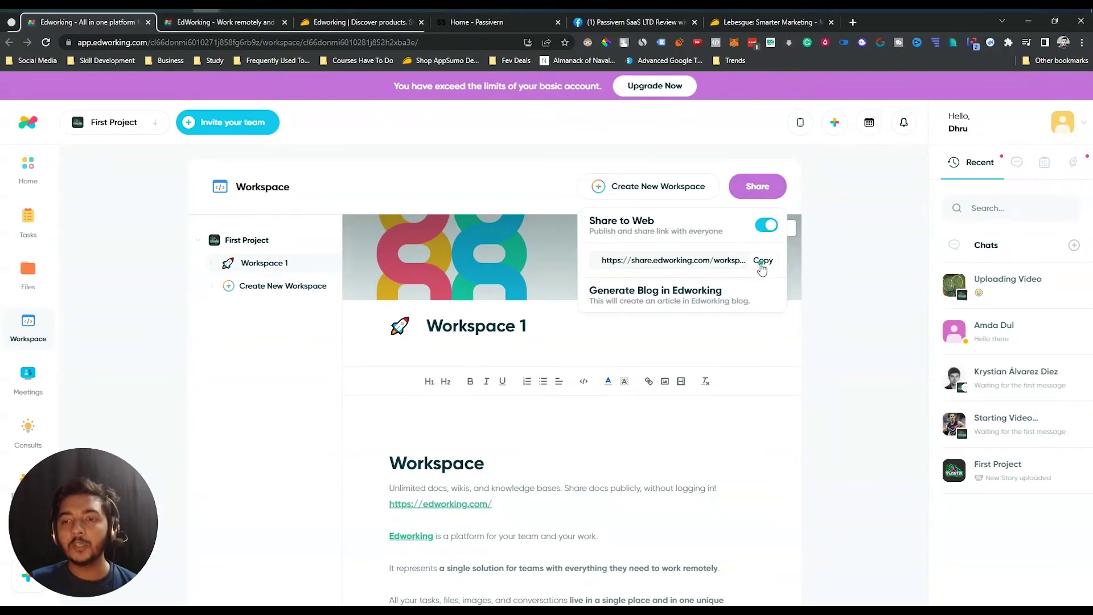
left_click(762, 262)
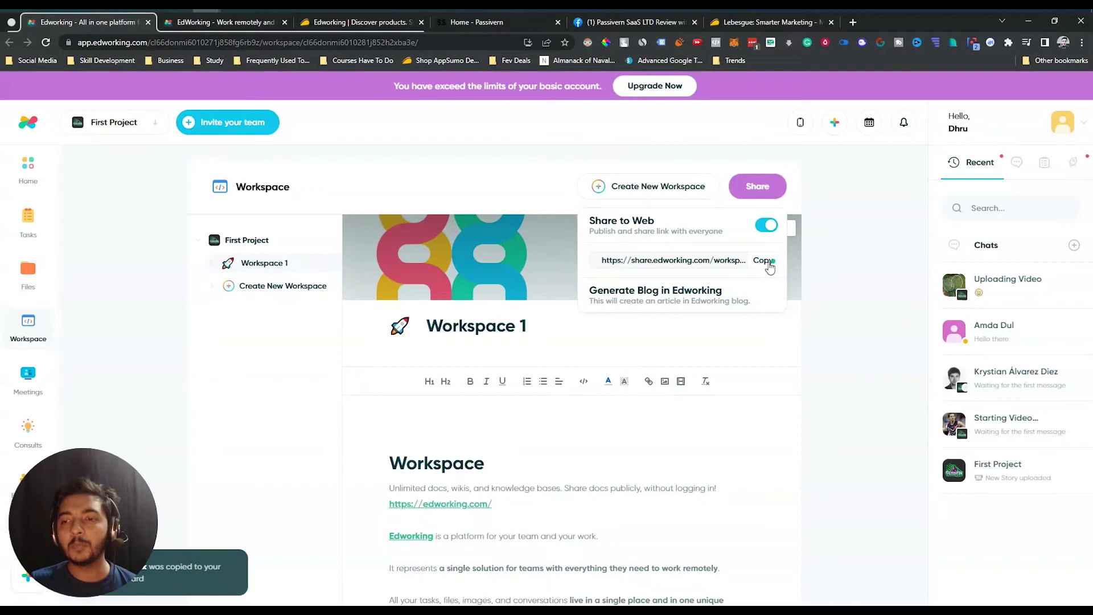
- Open the copied Workspace 1 share link in a new incognito window
left_click(1082, 43)
left_click(1032, 90)
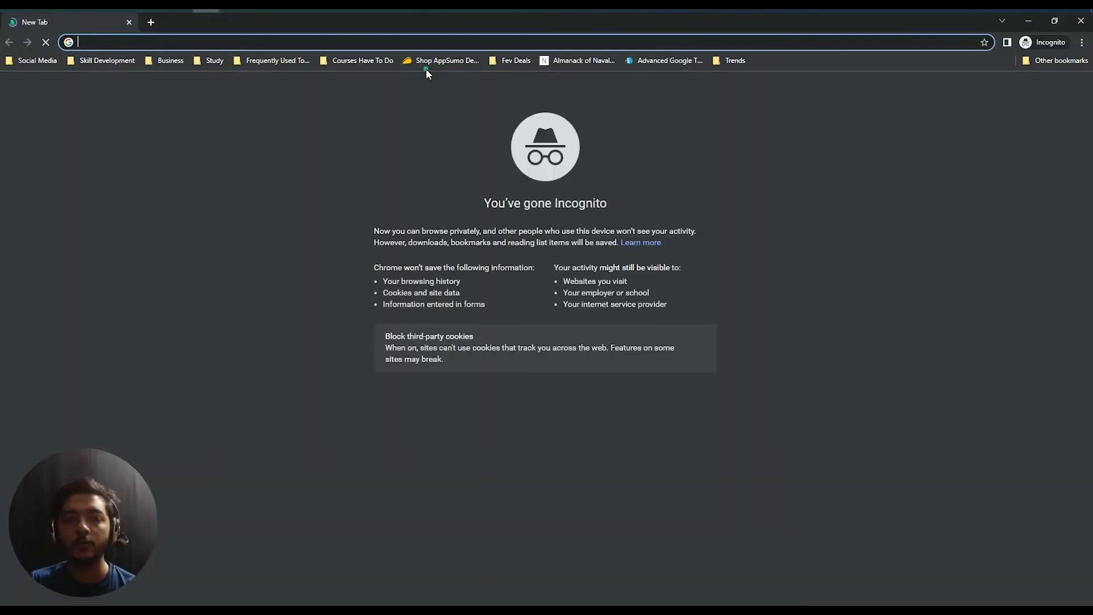
key("ctrl+v")
key("Return")
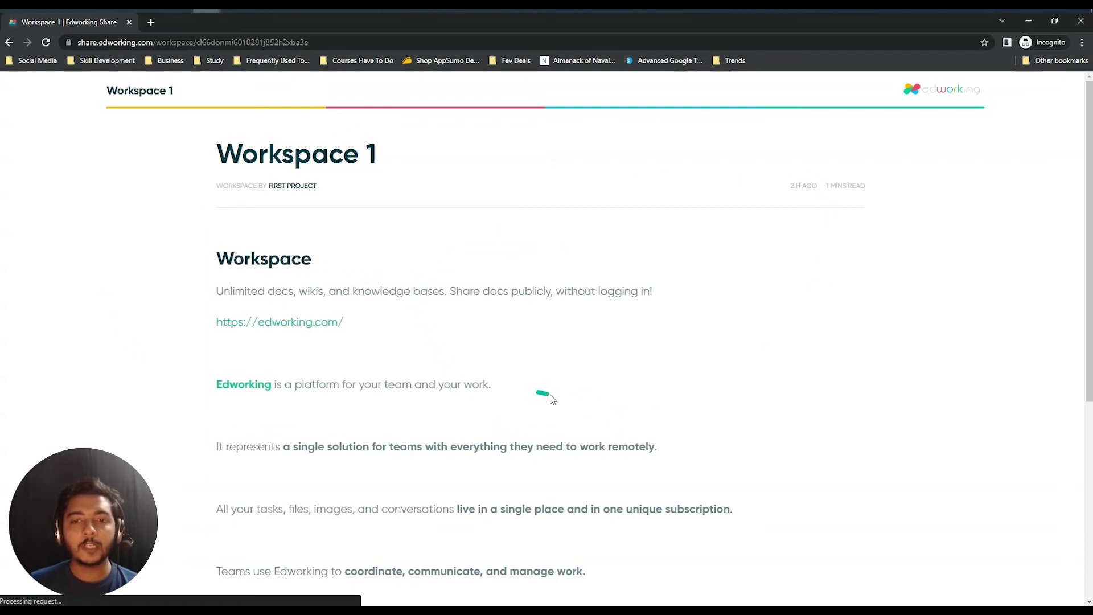
- Examine the public Workspace 1 page from its title to the end of the text and minimize the incognito window
scroll(552, 399, "down", 5)
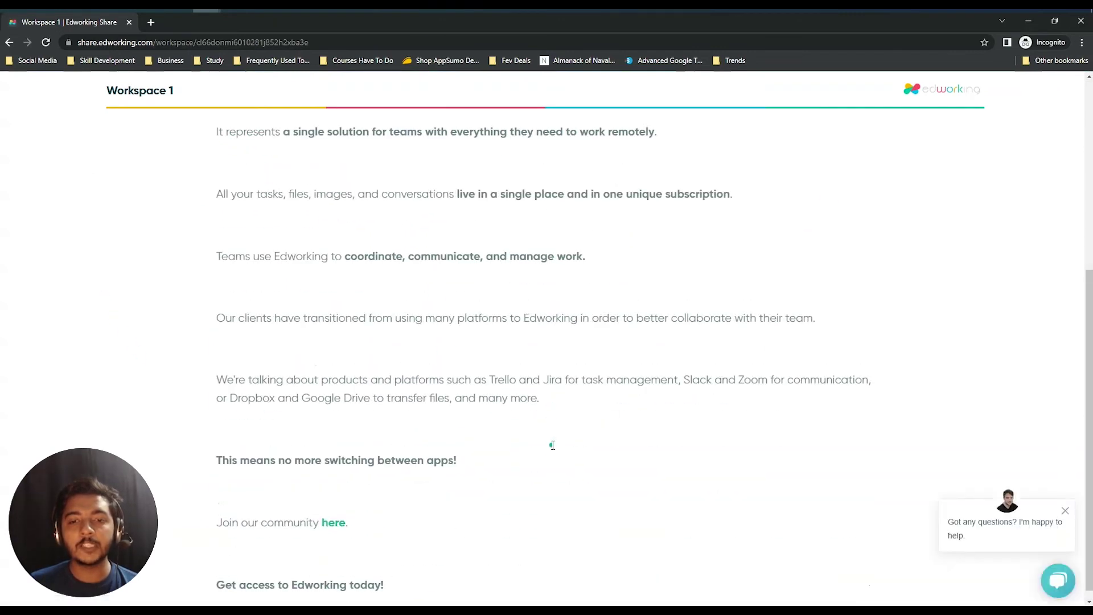
scroll(552, 445, "up", 5)
left_click_drag(214, 152, 405, 168)
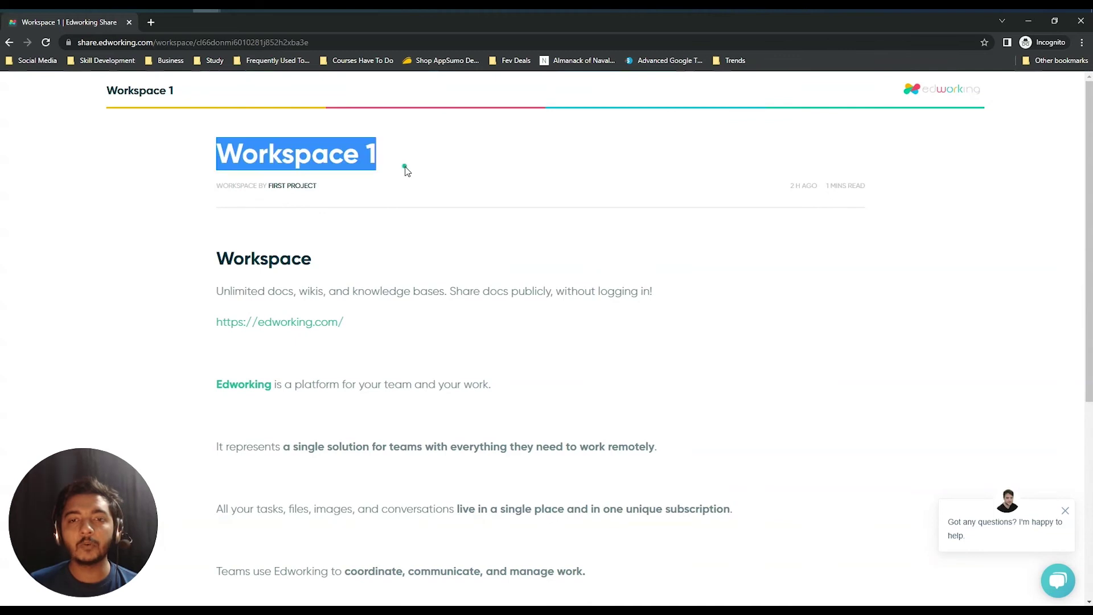
left_click_drag(205, 260, 477, 515)
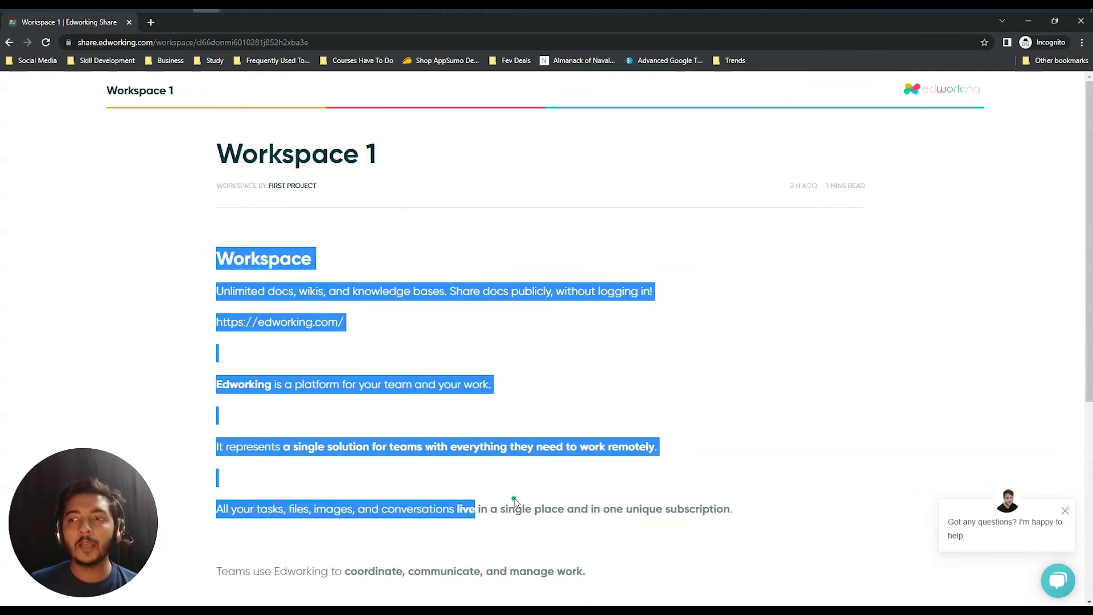
left_click(514, 501)
scroll(513, 495, "down", 5)
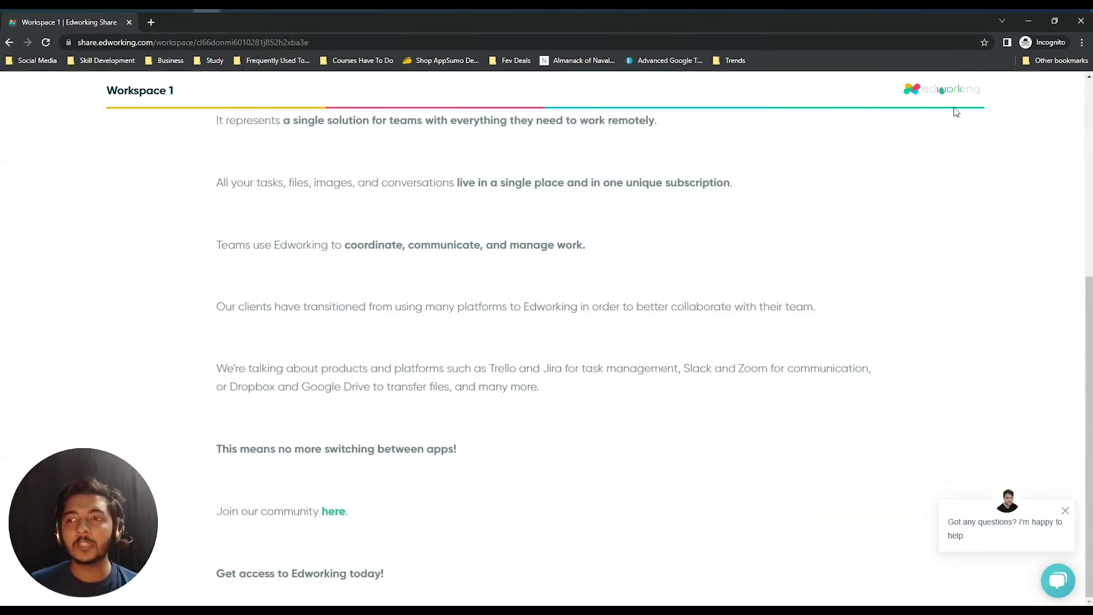
scroll(930, 182, "up", 4)
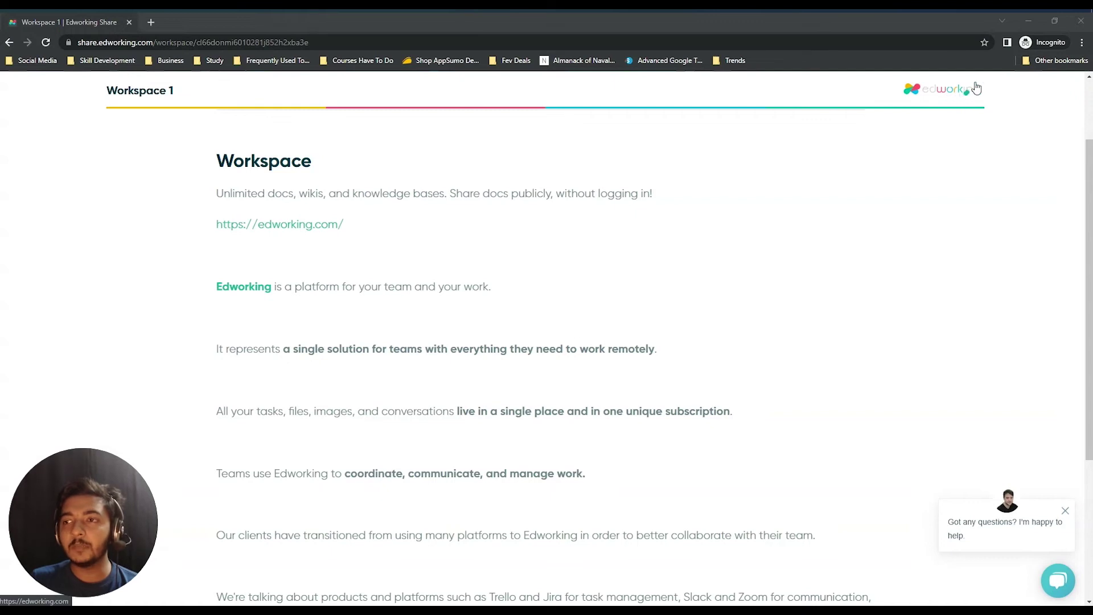
left_click(1029, 21)
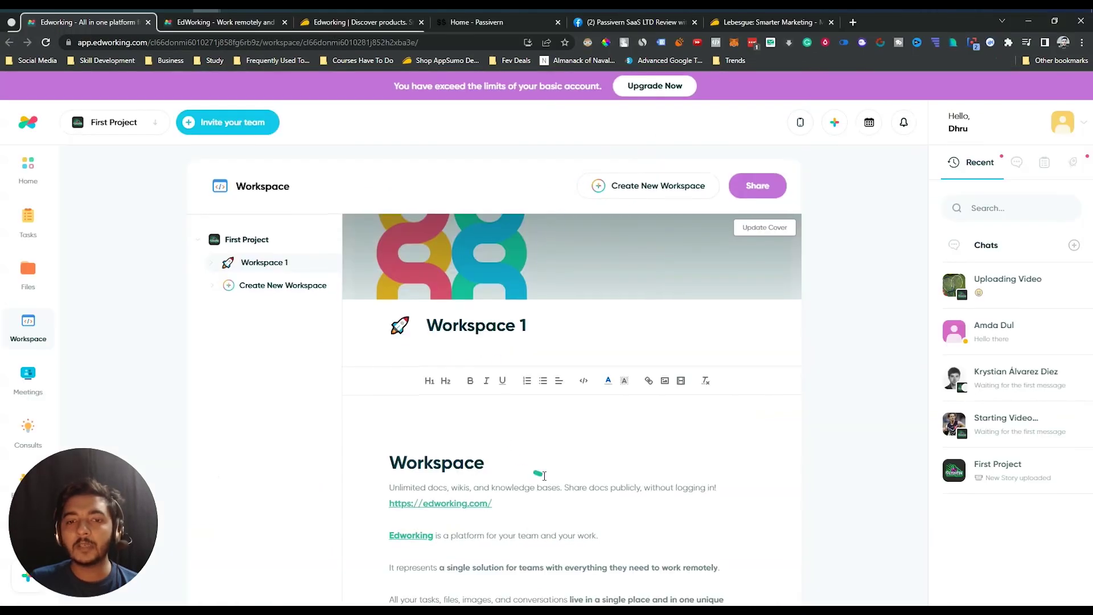
- Create a new untitled workspace in First Project and return to Workspace 1
left_click(273, 286)
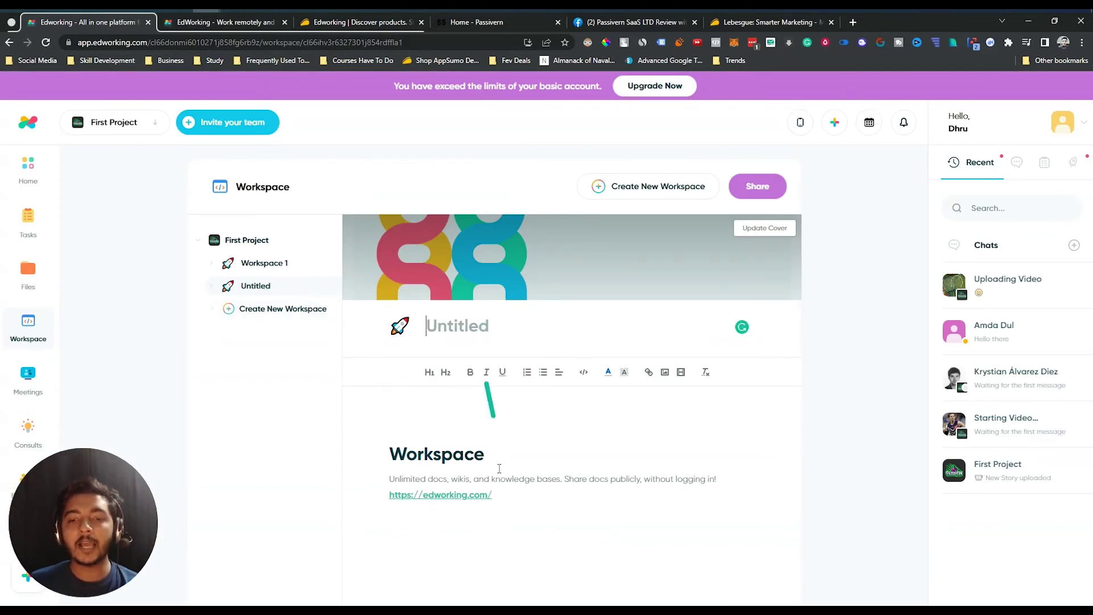
scroll(477, 408, "down", 2)
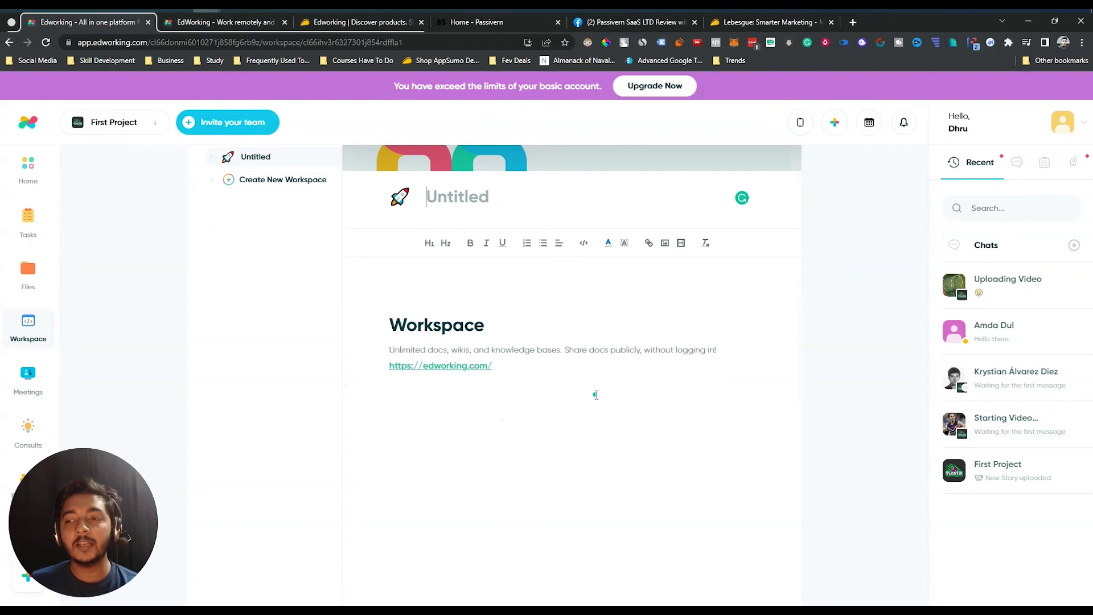
scroll(596, 394, "up", 2)
left_click_drag(87, 513, 913, 469)
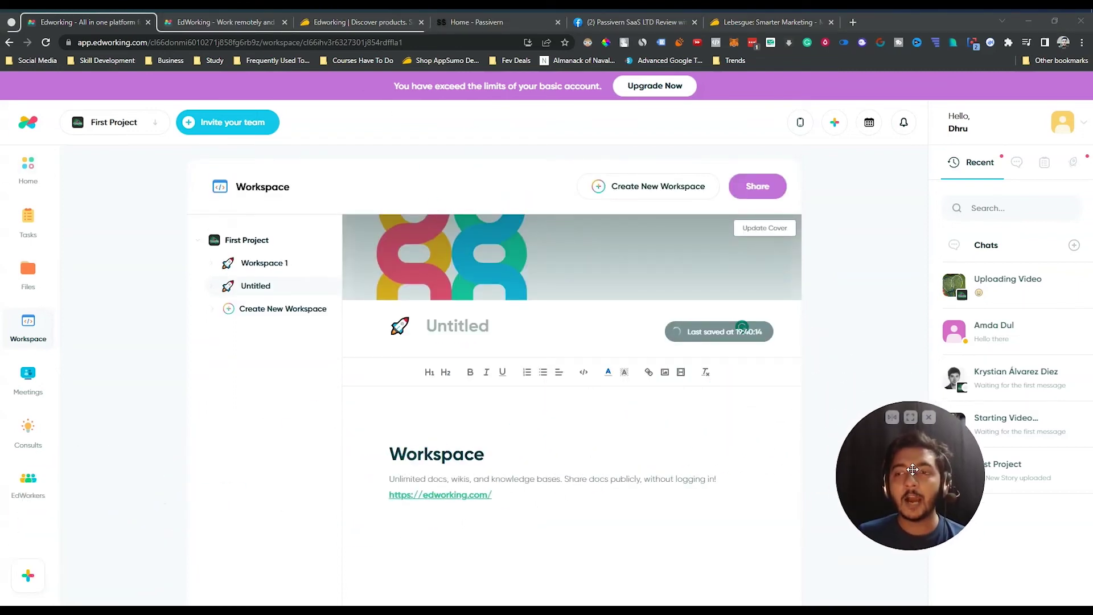
left_click(28, 327)
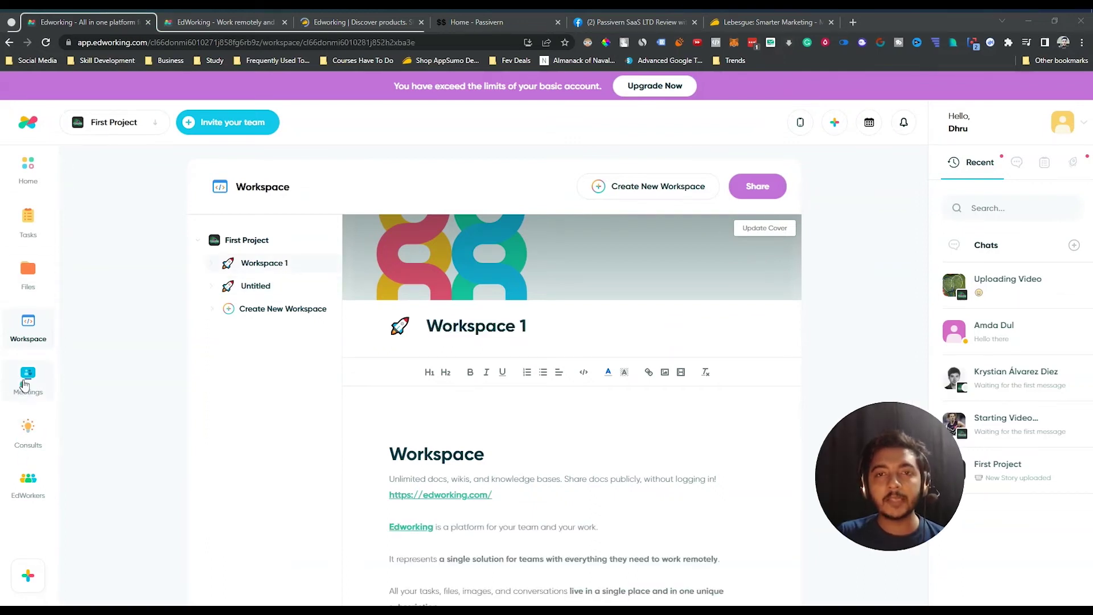
- Check the alternatives listed under TL;DR on the AppSumo page, view the Edworking demo, and return to First Project
left_click(362, 23)
scroll(172, 344, "down", 10)
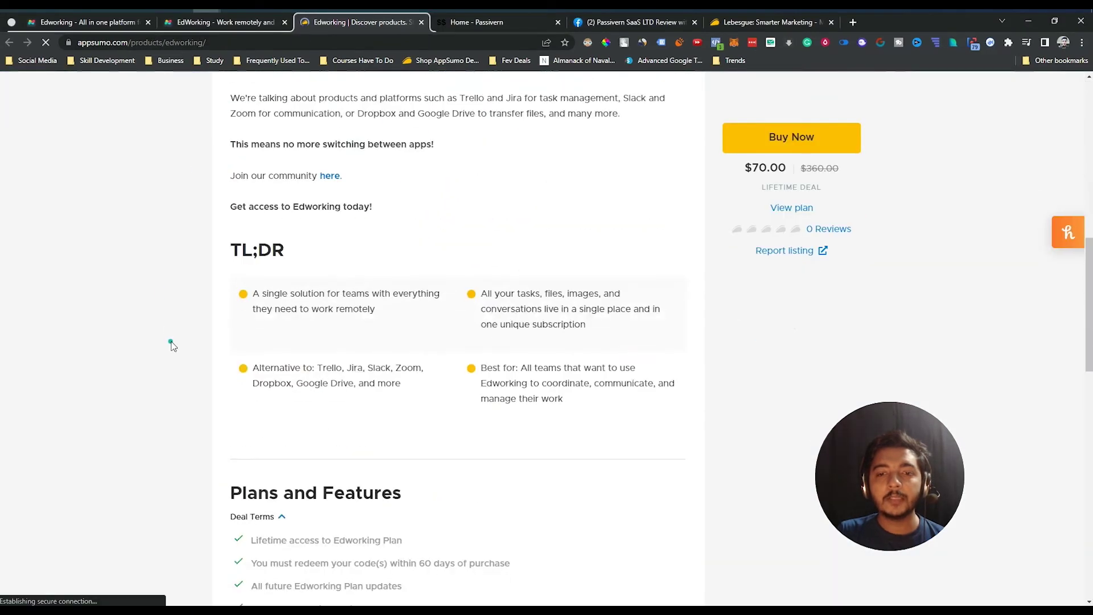
left_click_drag(368, 370, 417, 373)
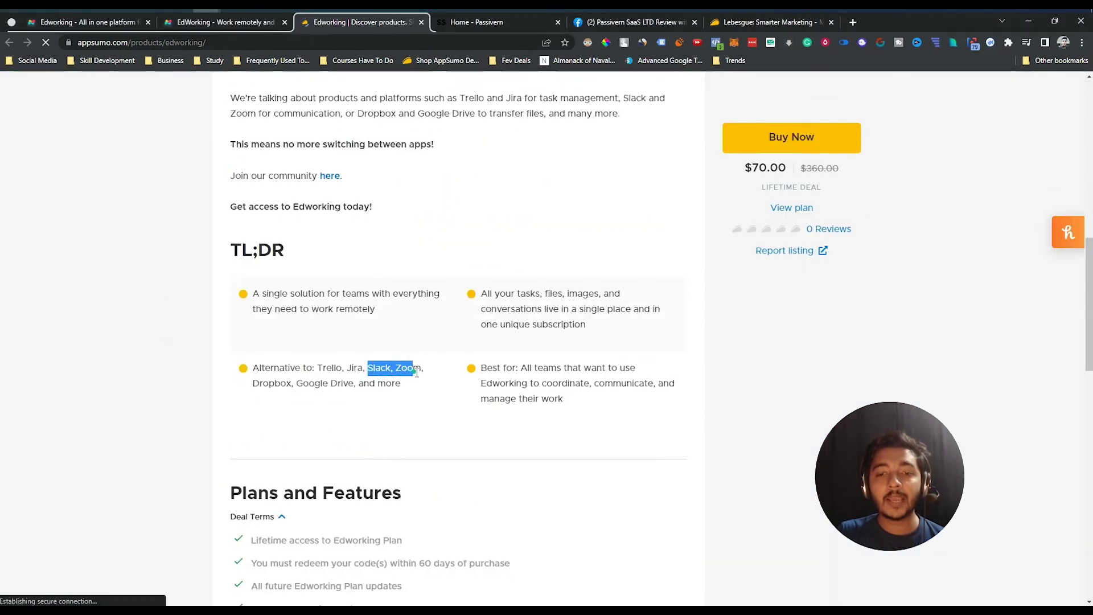
left_click(270, 148)
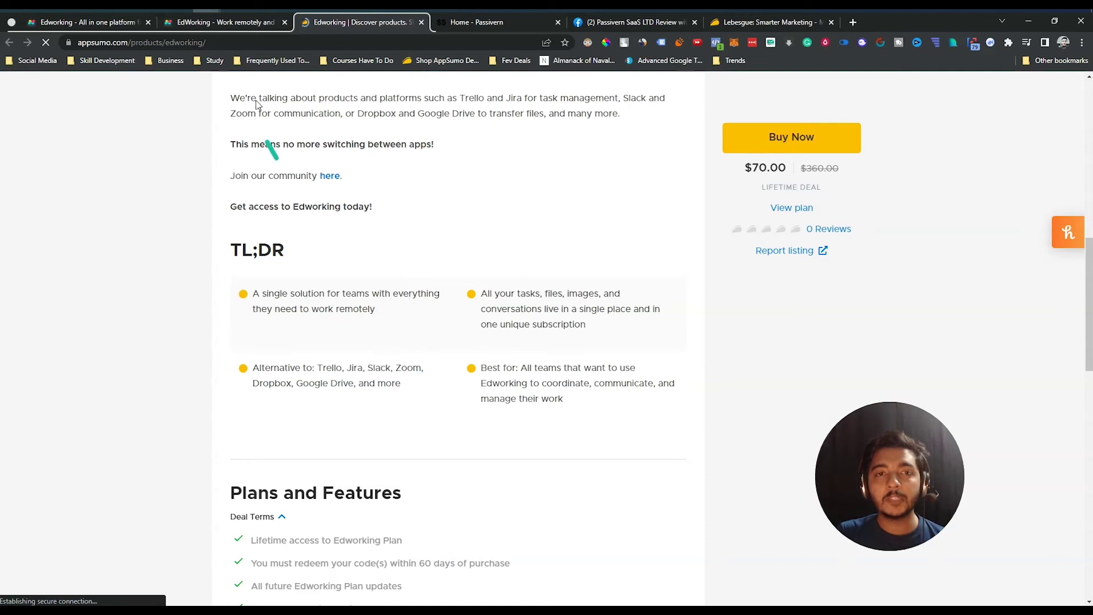
left_click(221, 24)
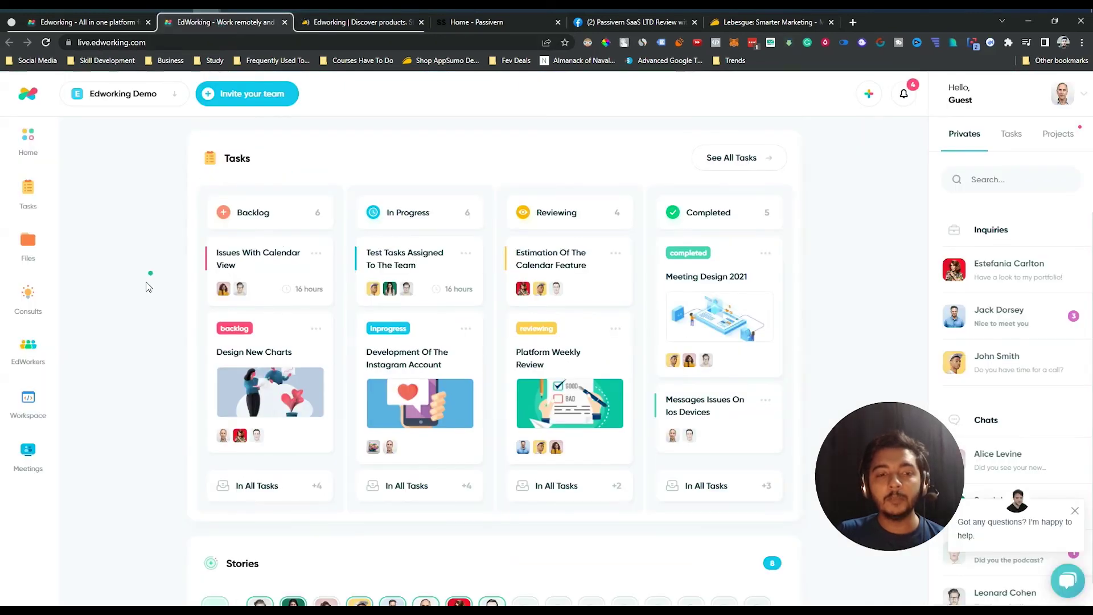
left_click(104, 22)
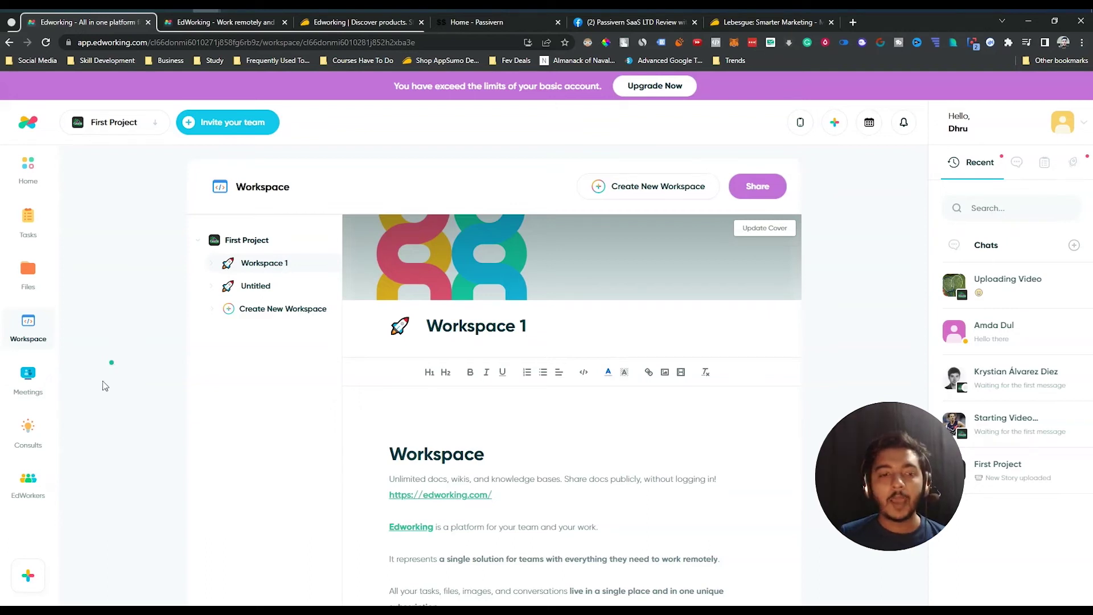
- Open the Consults section, view the form for a new consult, and discard it
left_click(23, 437)
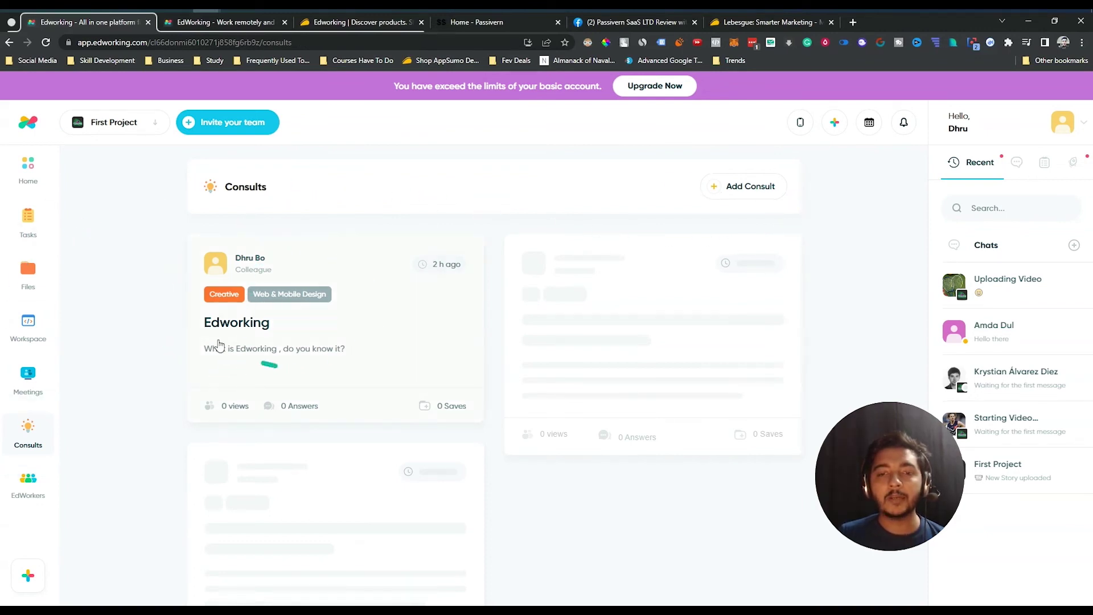
left_click(761, 193)
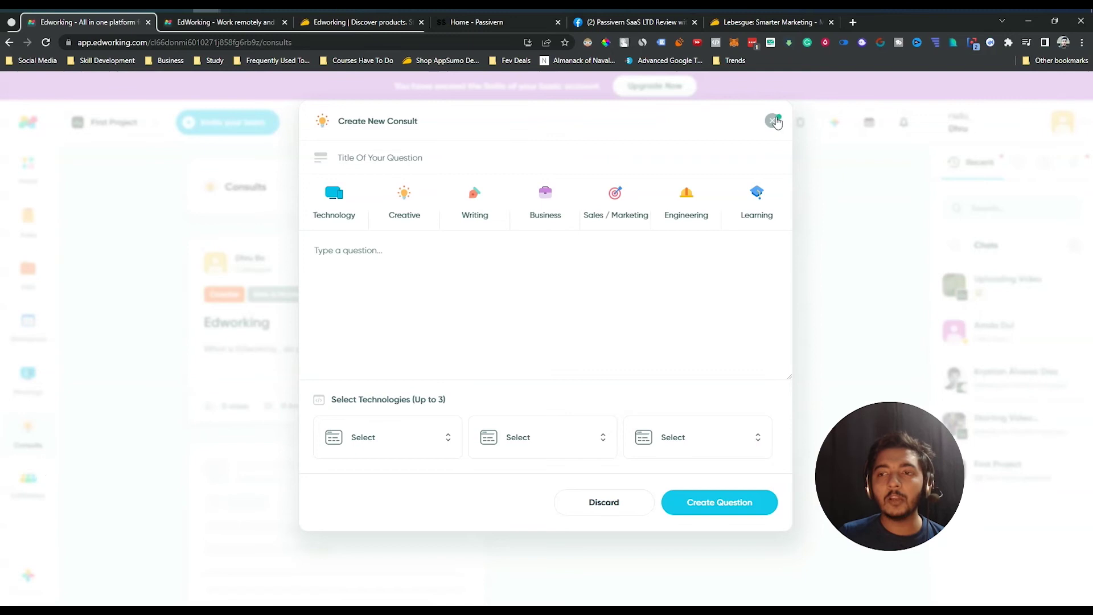
left_click(590, 511)
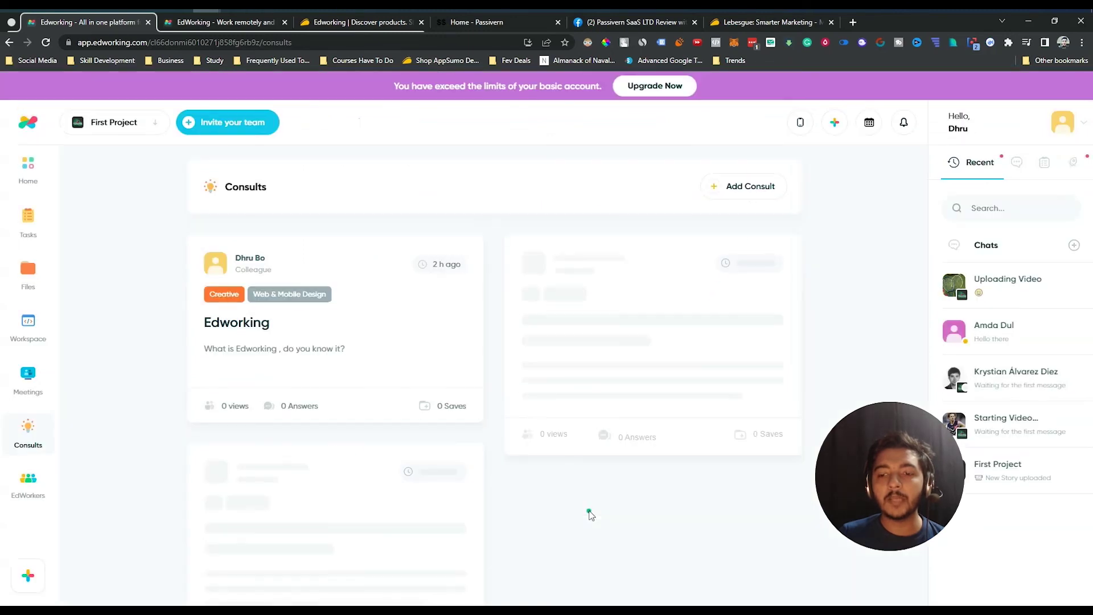
- Open the Edworking consult and review its question text, title, category tags and view count
left_click(299, 263)
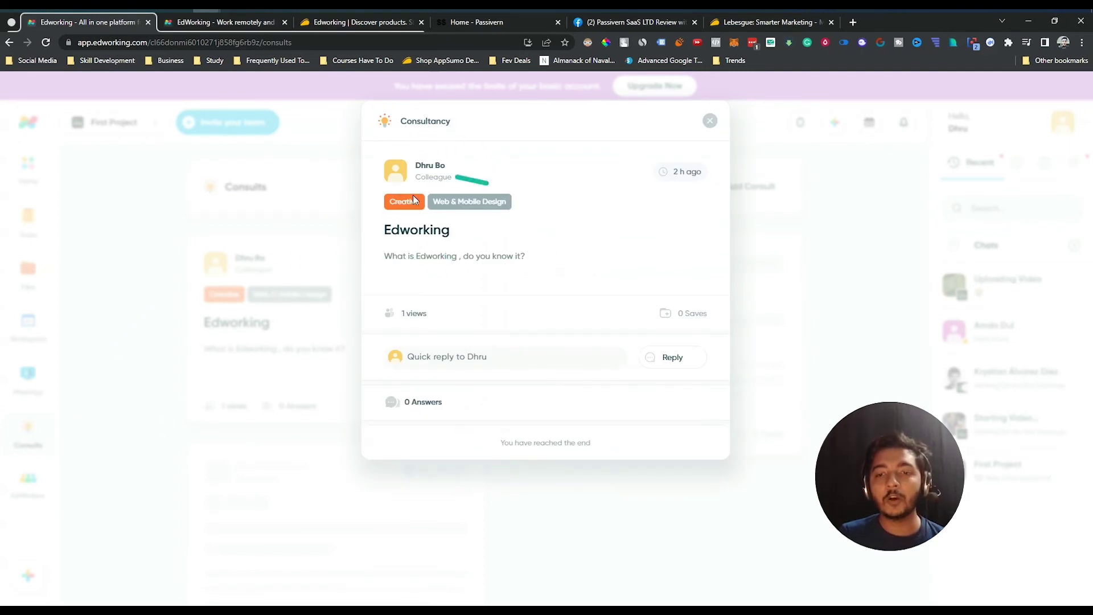
left_click_drag(387, 256, 539, 261)
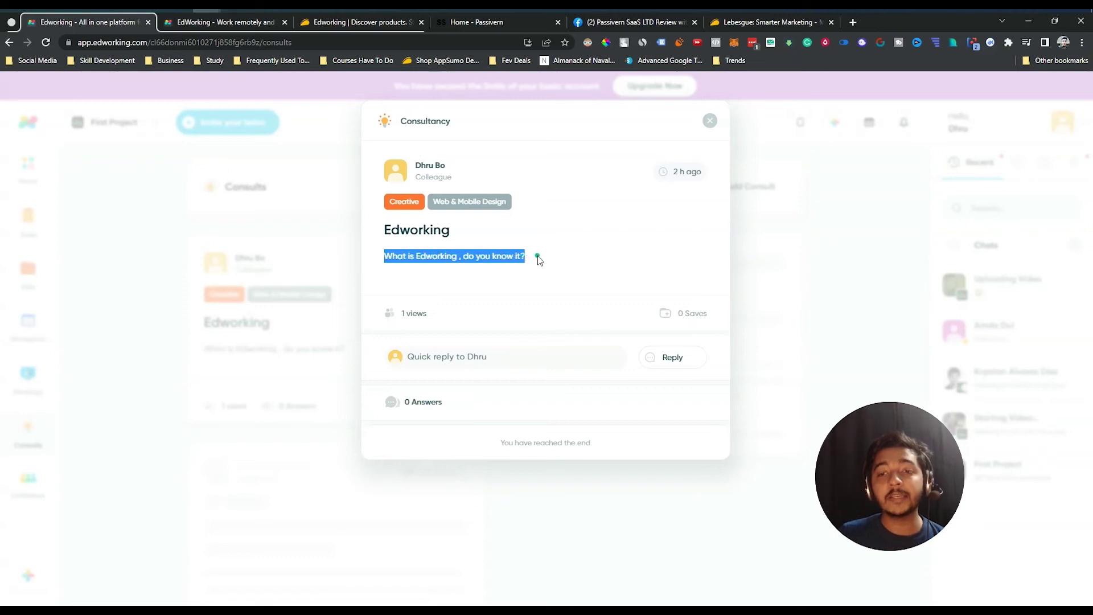
double_click(419, 230)
right_click(419, 230)
key("Escape")
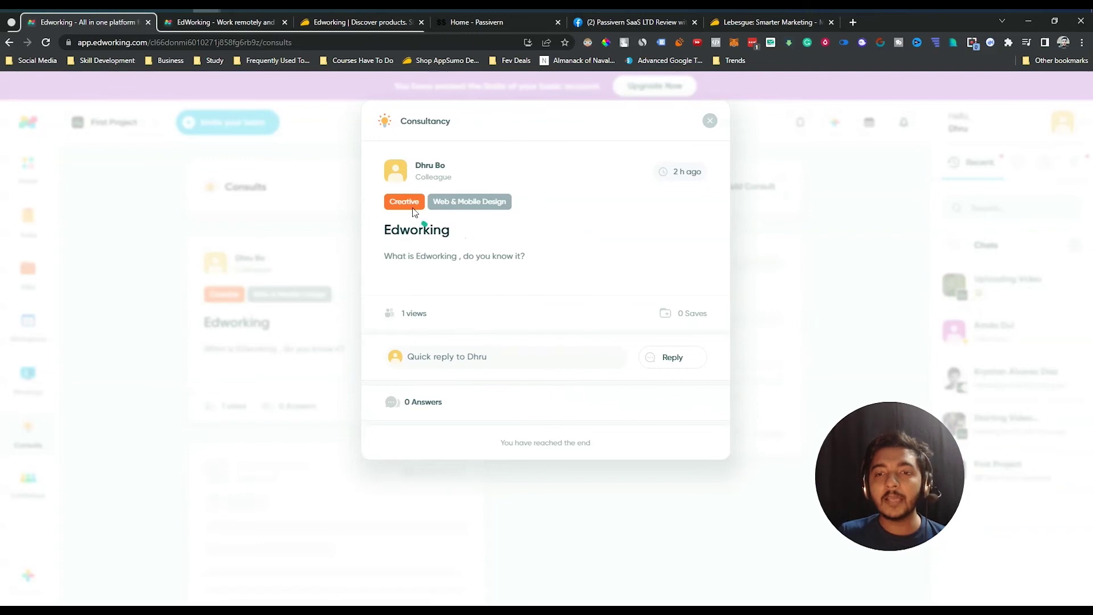
double_click(407, 202)
triple_click(481, 204)
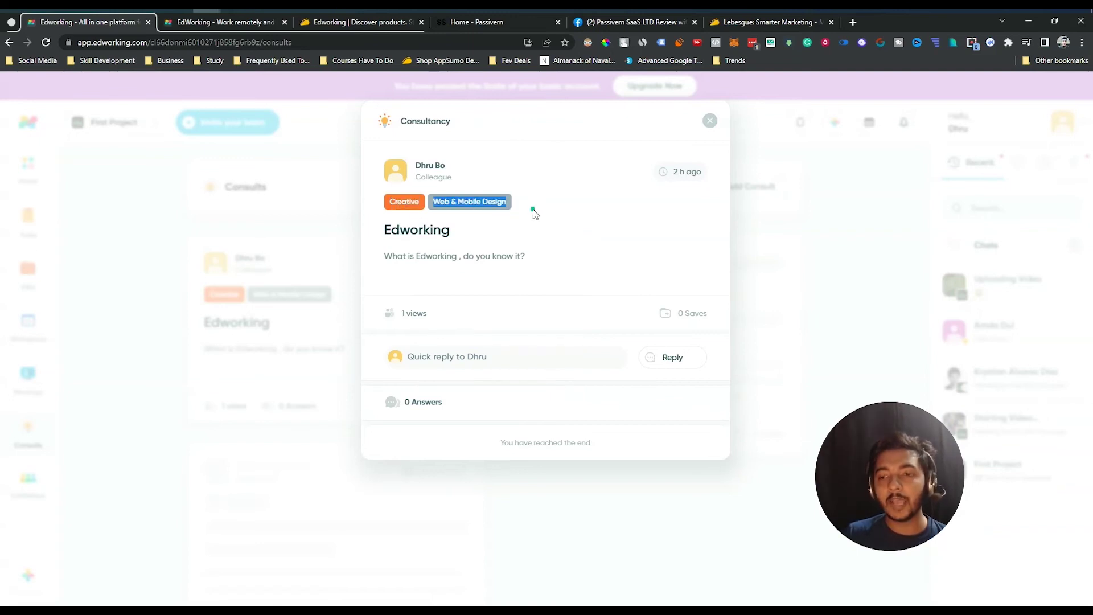
triple_click(416, 313)
left_click(432, 315)
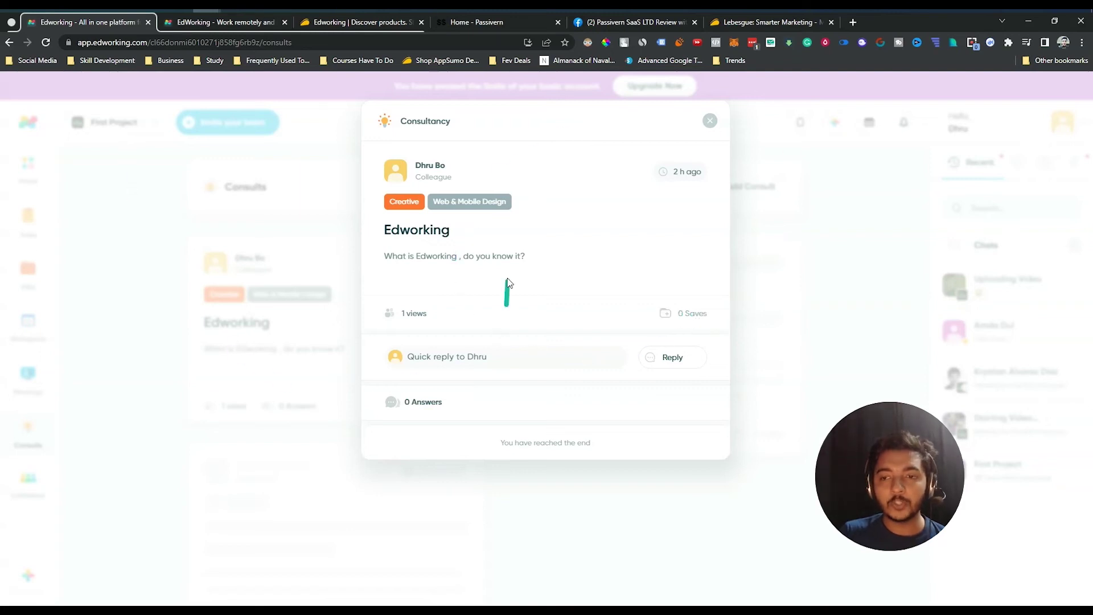
- Answer the Edworking consult with "ryply" and save the consult
left_click(430, 361)
type("ryply")
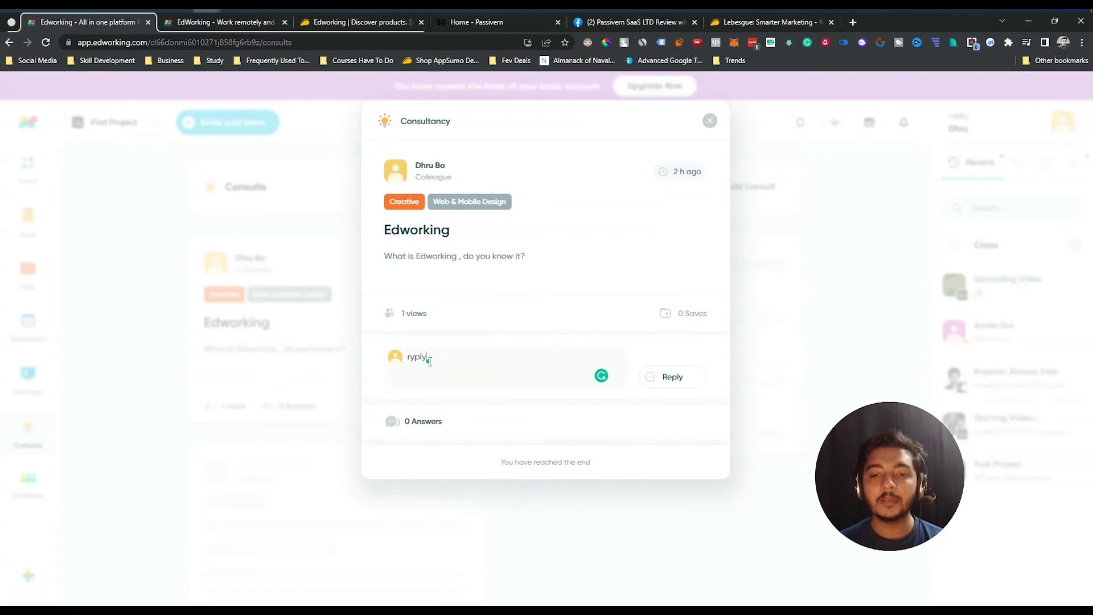
left_click(686, 377)
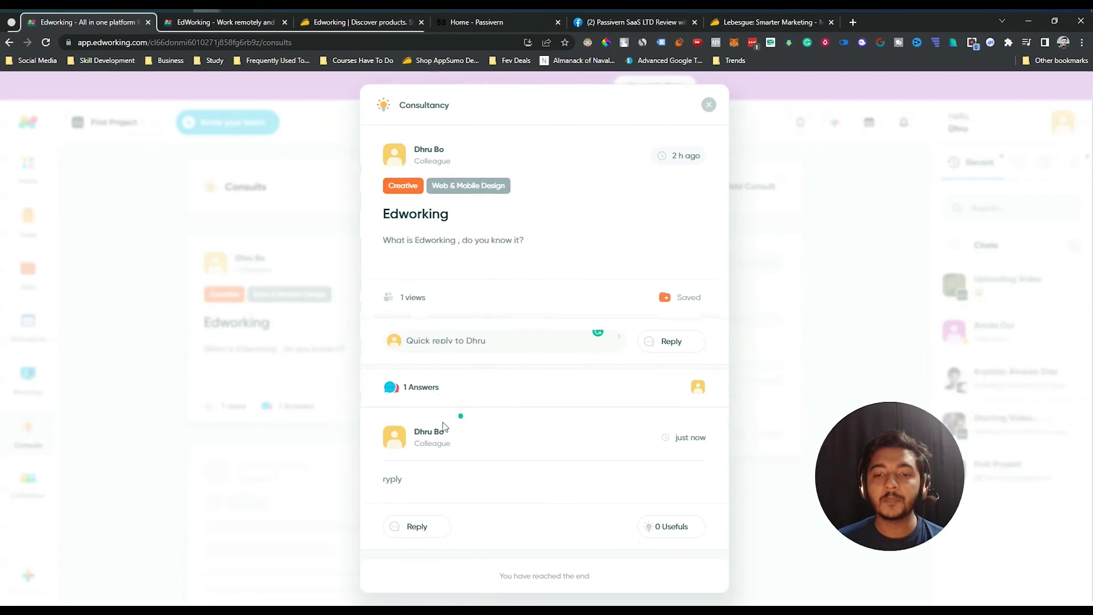
- Mark the "ryply" answer as useful, reply to it with "reply", and close the consult
left_click(656, 530)
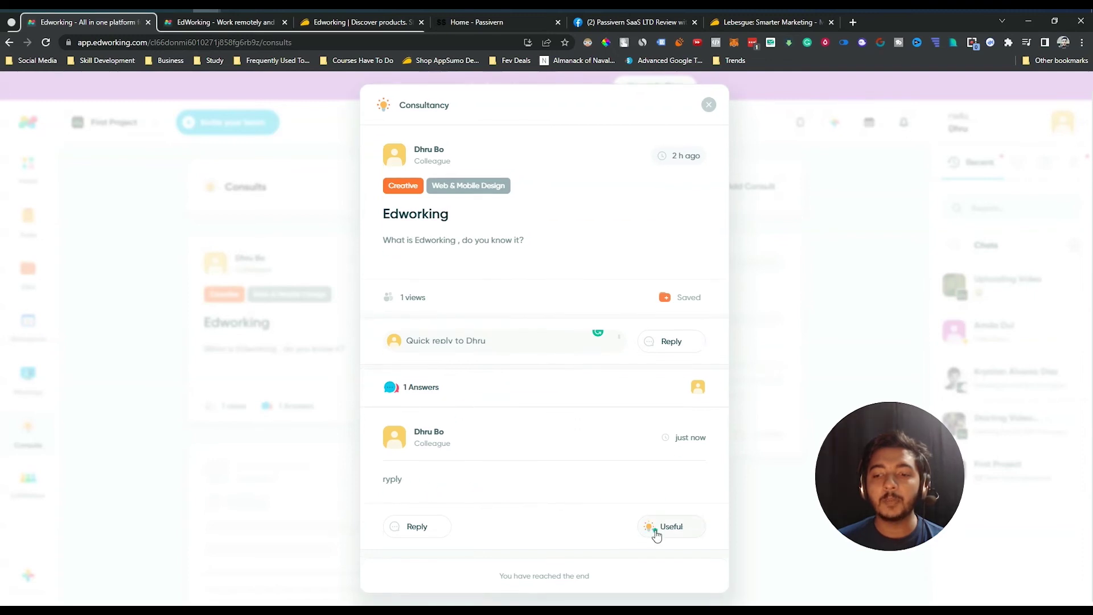
left_click(419, 529)
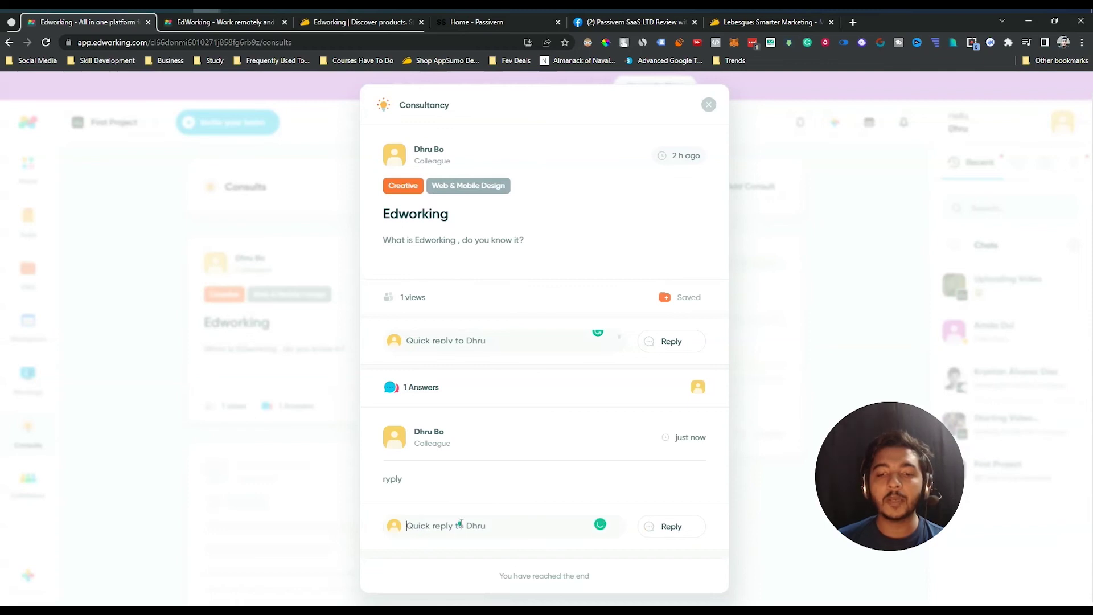
type("reply")
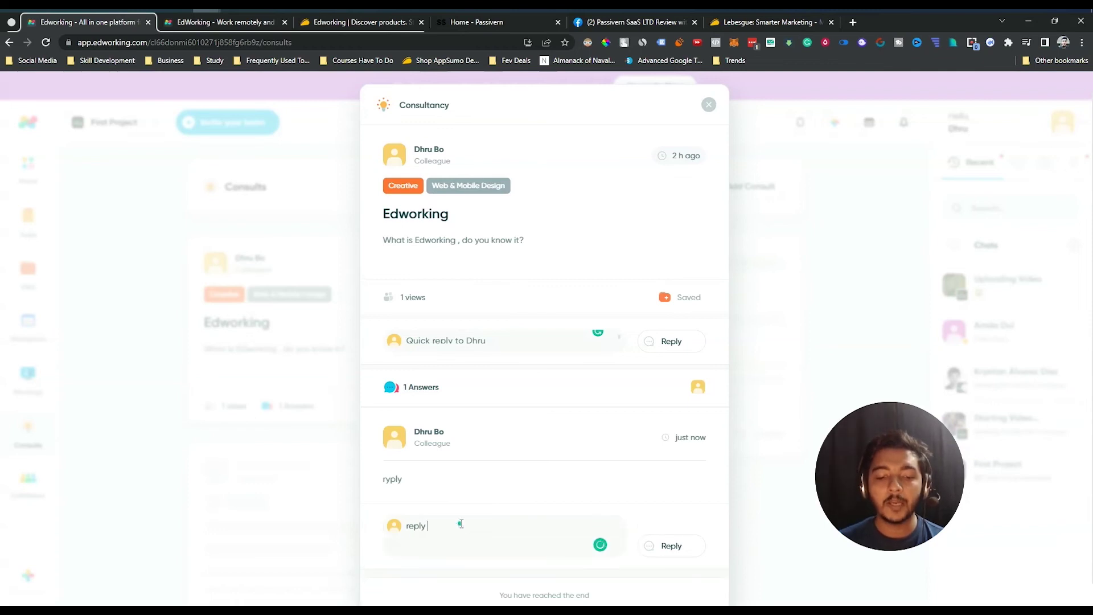
scroll(461, 523, "down", 1)
left_click(655, 528)
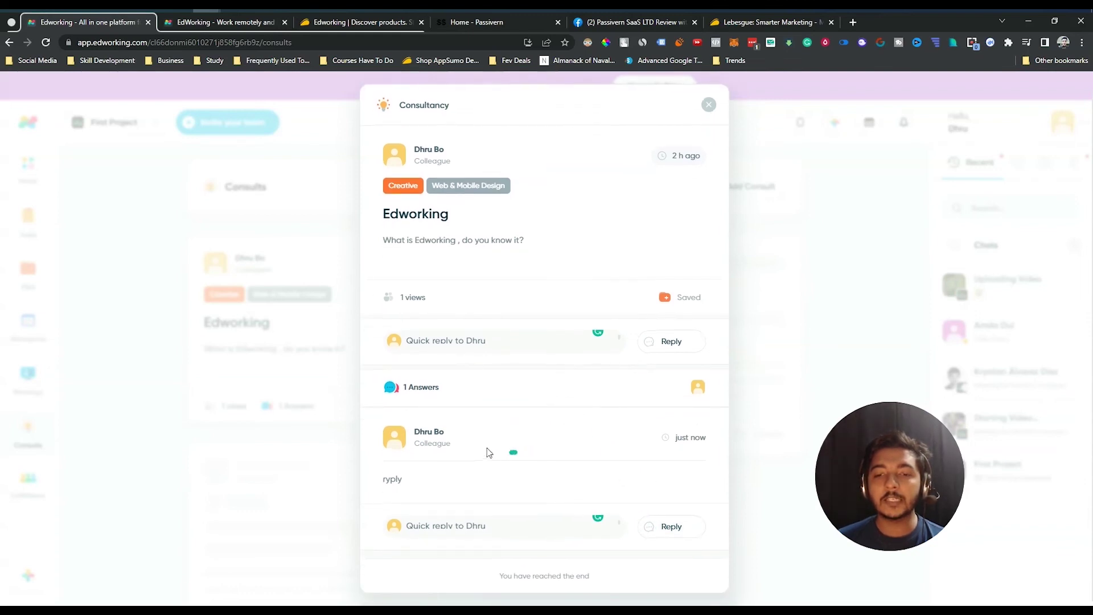
left_click(709, 105)
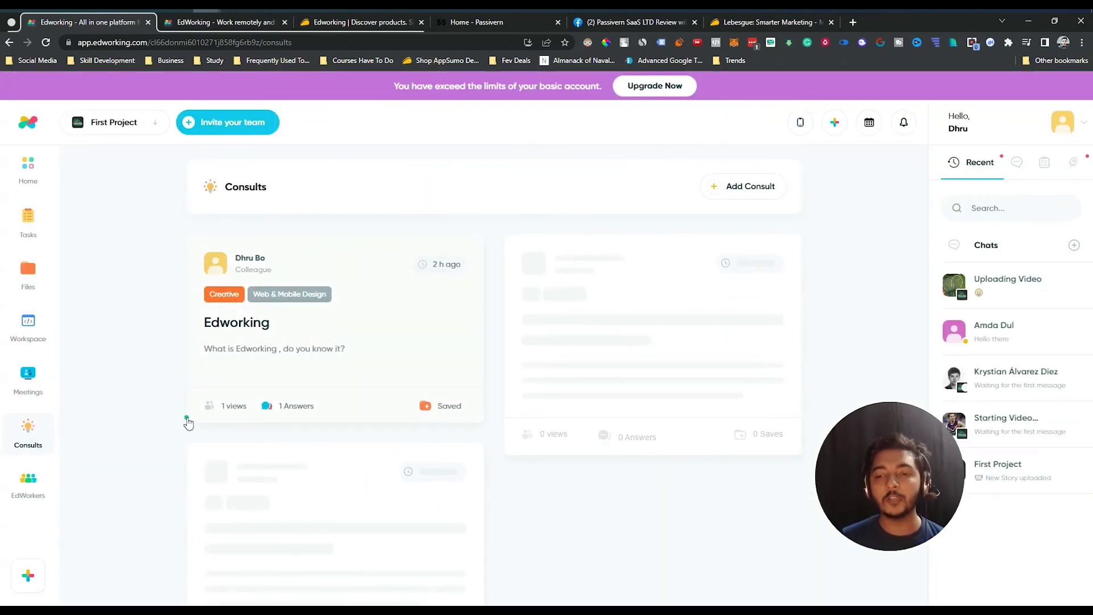
- Open the EdWorkers section, copy the team invitation link for First Project, and close the invitation dialog
left_click(39, 488)
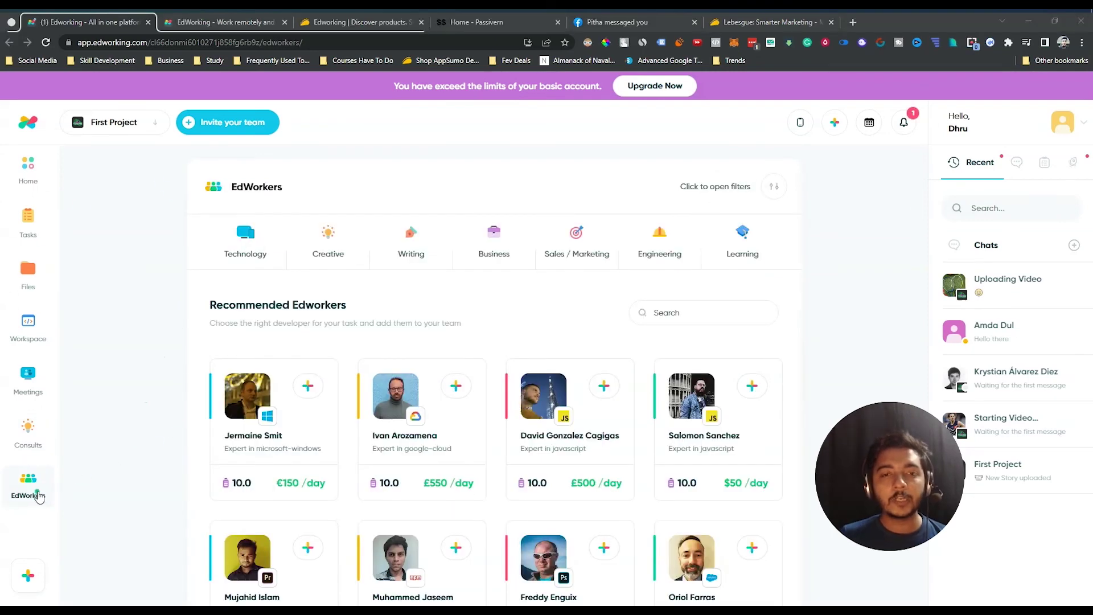
left_click(257, 131)
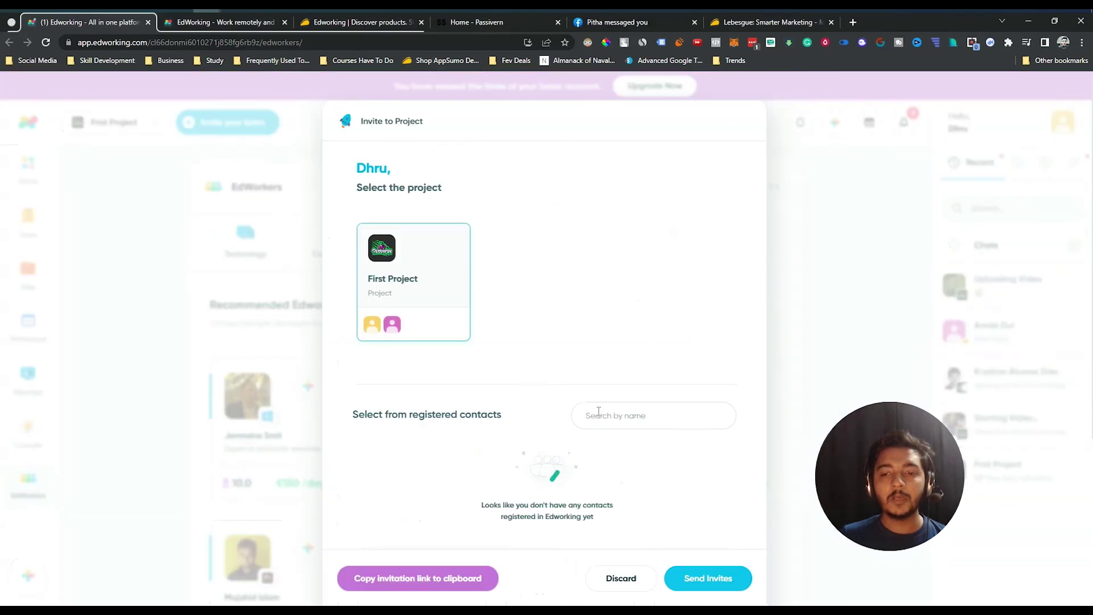
scroll(532, 558, "down", 2)
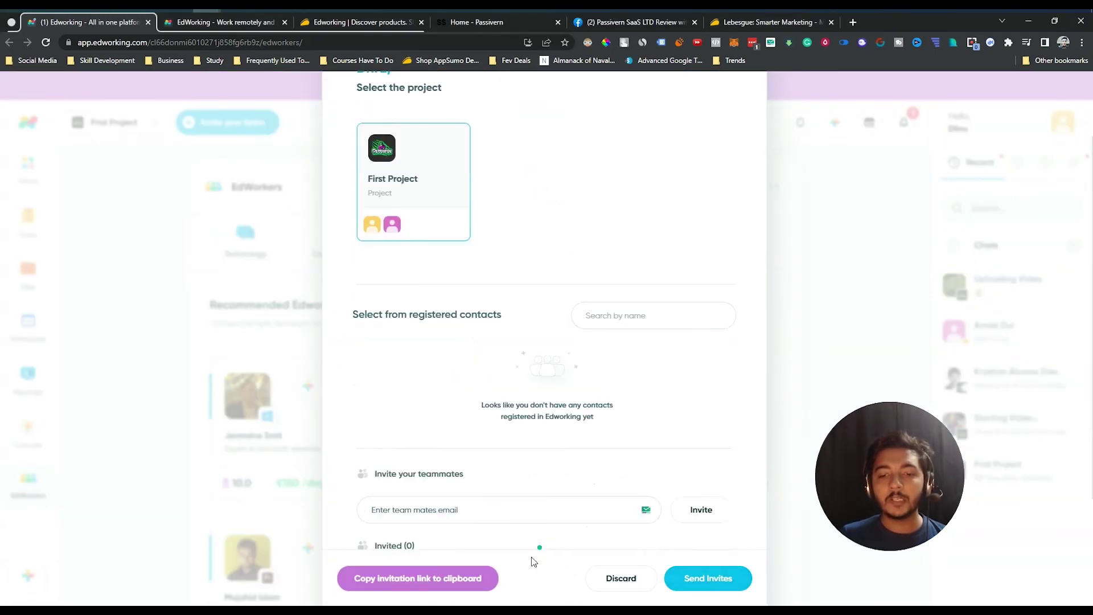
scroll(513, 520, "down", 2)
left_click(399, 381)
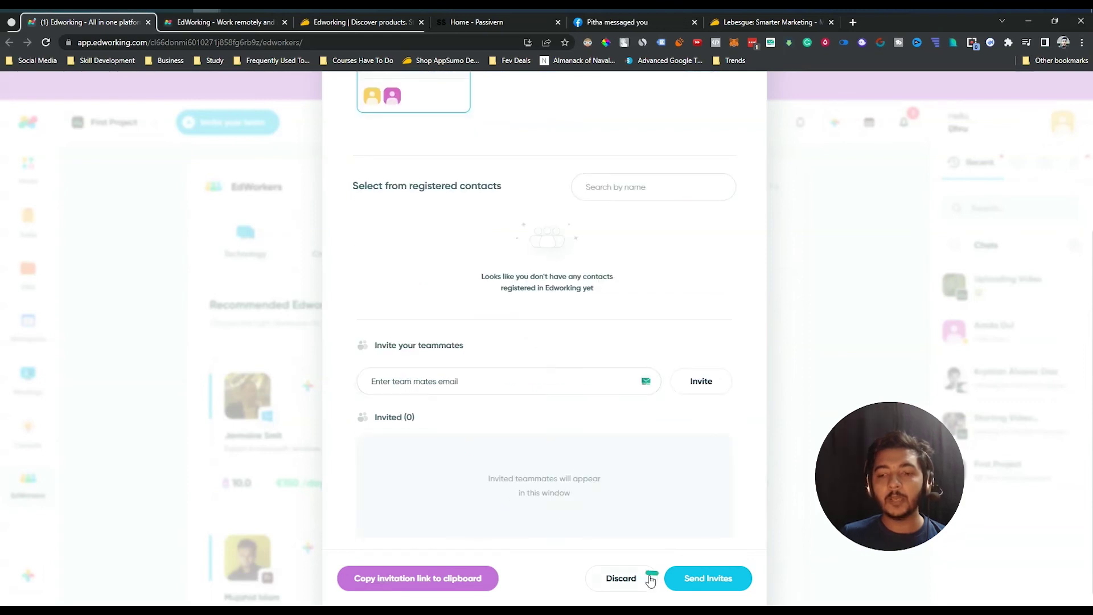
left_click(406, 579)
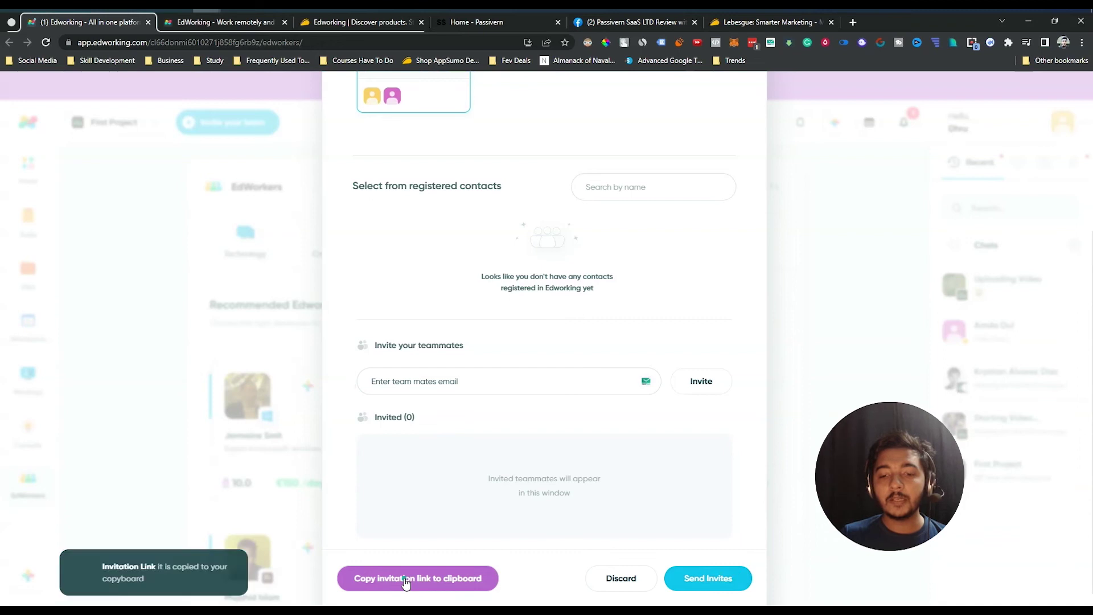
left_click(260, 246)
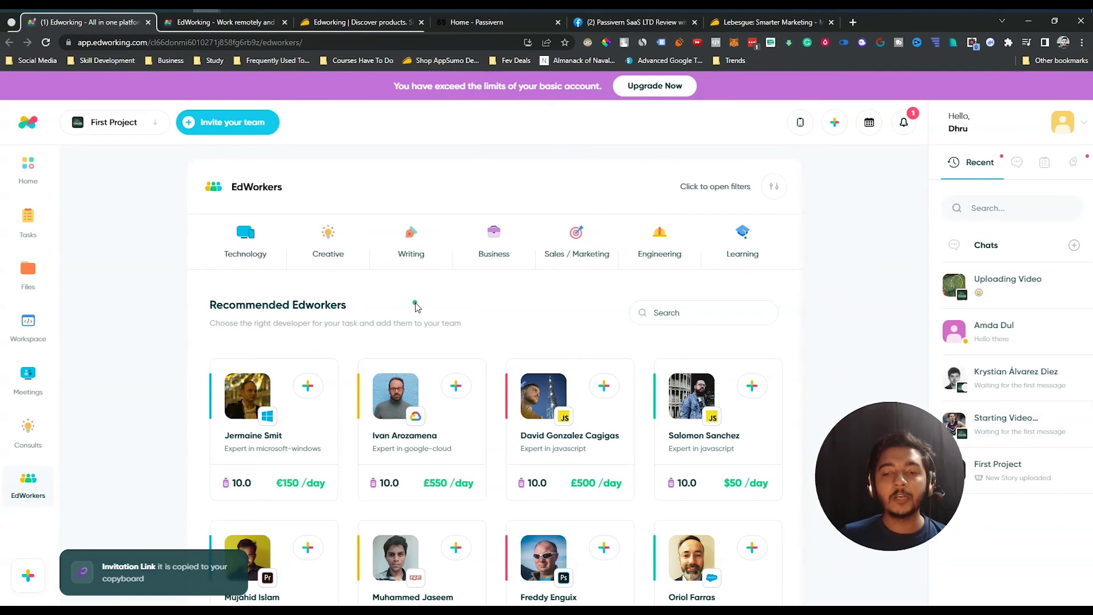
- Browse the recommended EdWorkers, examining their areas of expertise, ratings and daily rates
scroll(415, 313, "down", 3)
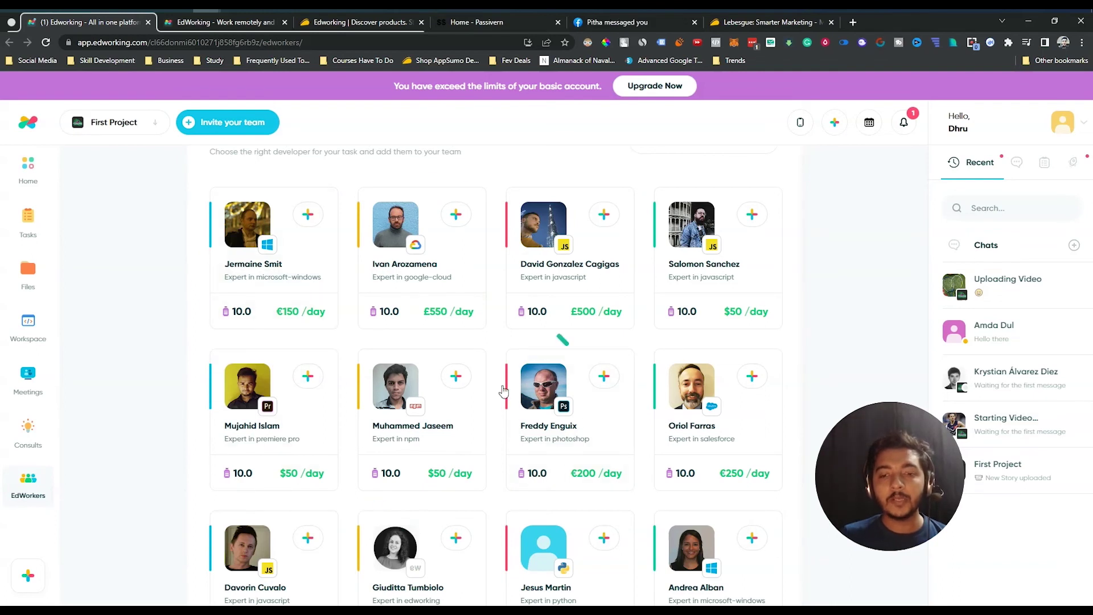
scroll(614, 401, "down", 3)
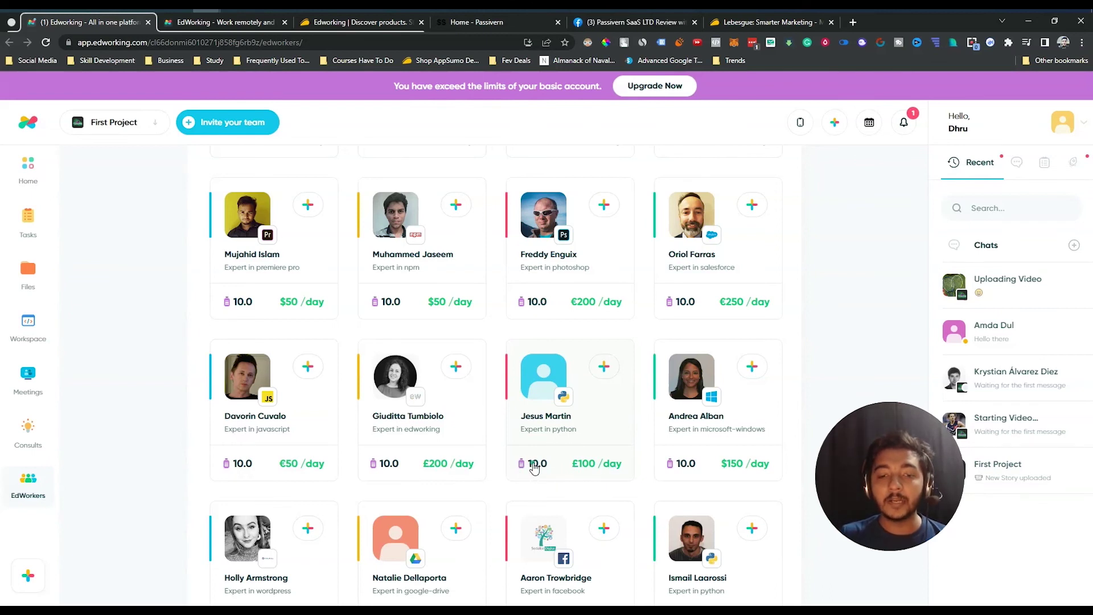
scroll(534, 464, "up", 6)
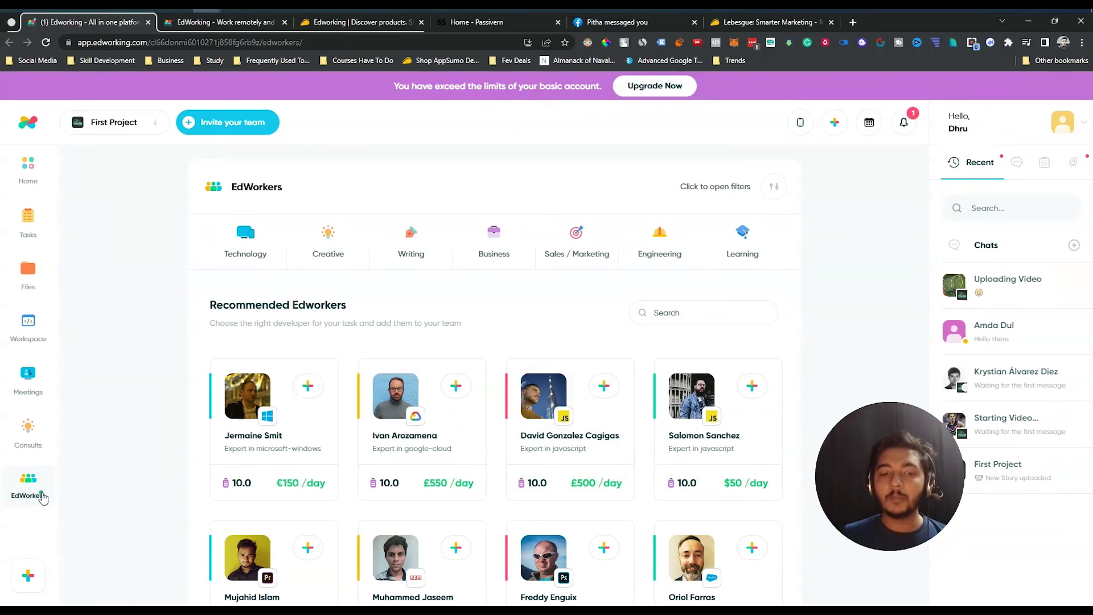
- Review the quick-create options from the EdWorkers section and again from the Home dashboard
left_click(32, 576)
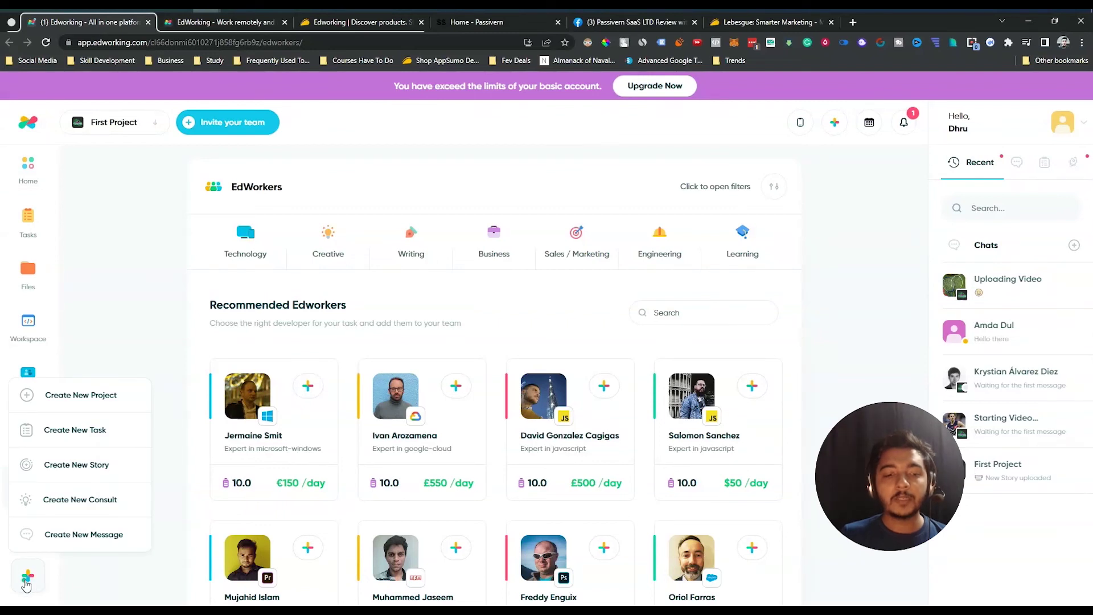
mouse_move(29, 575)
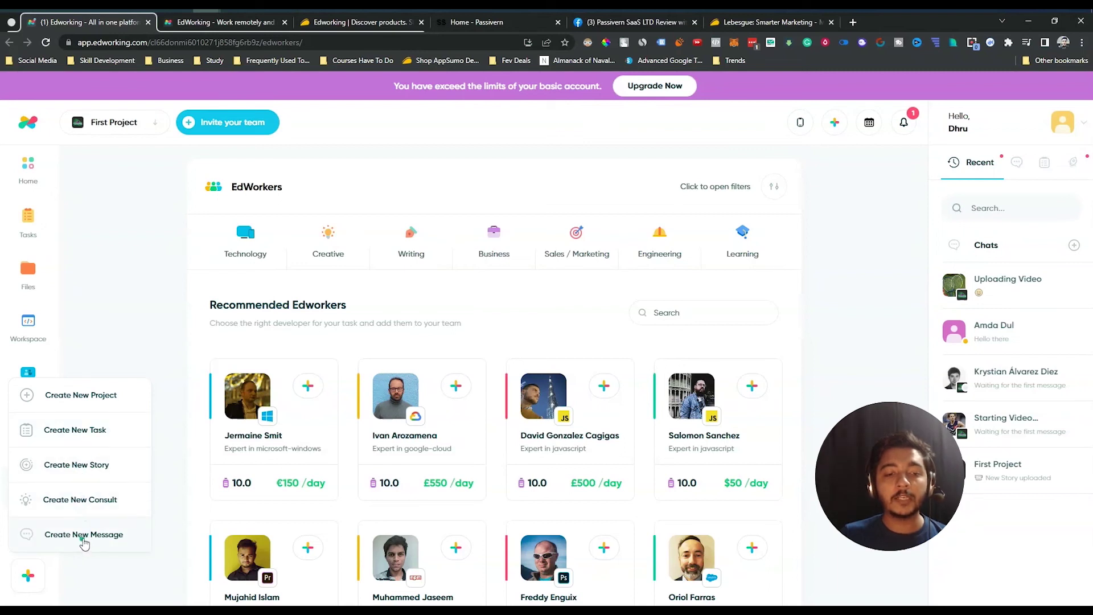
left_click(28, 169)
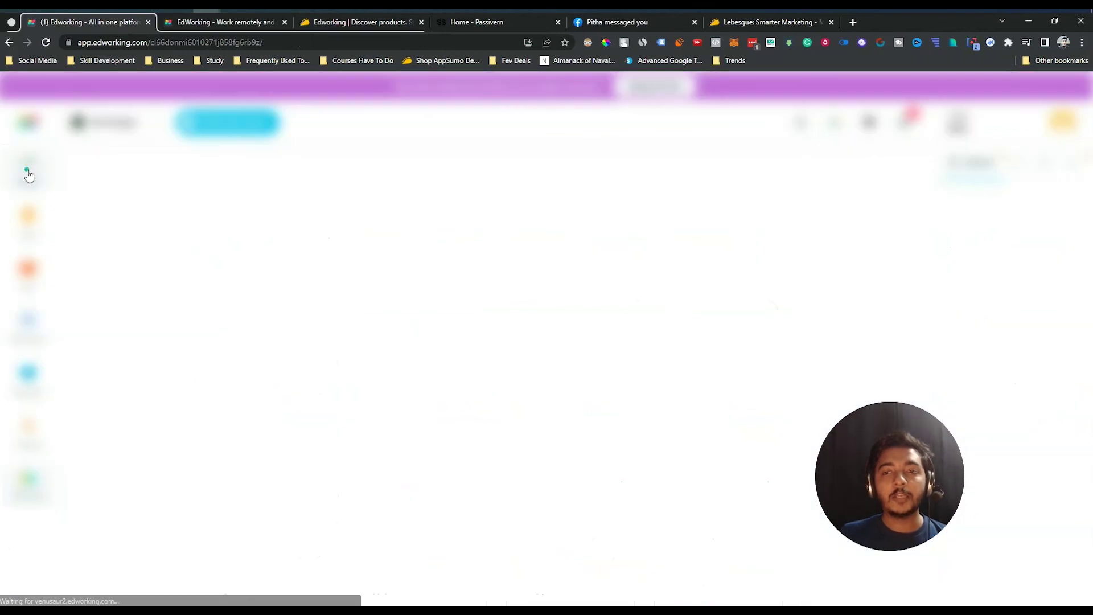
left_click(836, 122)
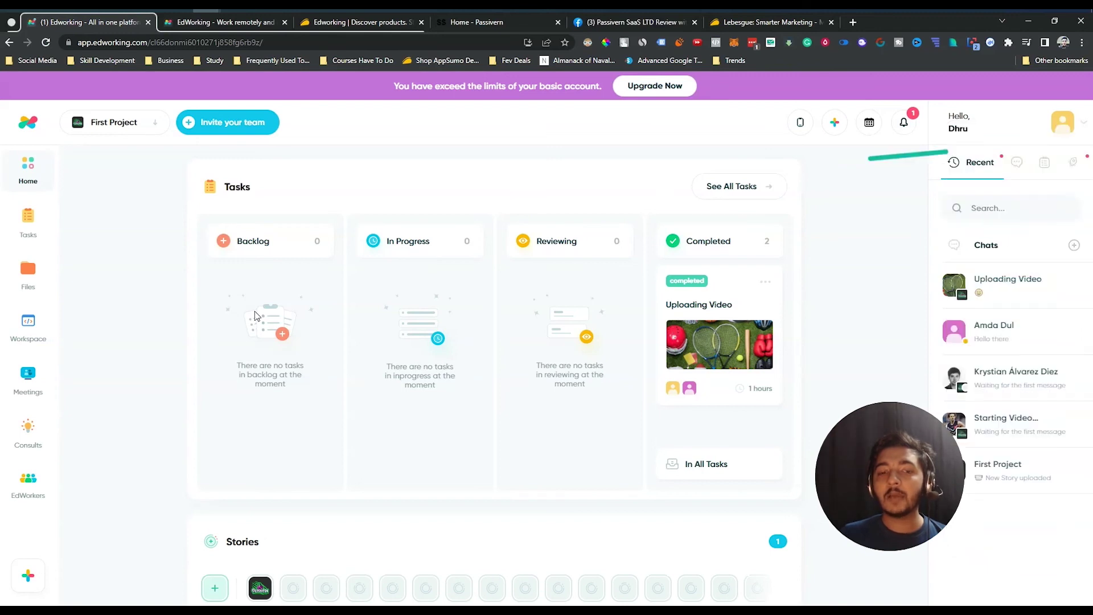
left_click(28, 575)
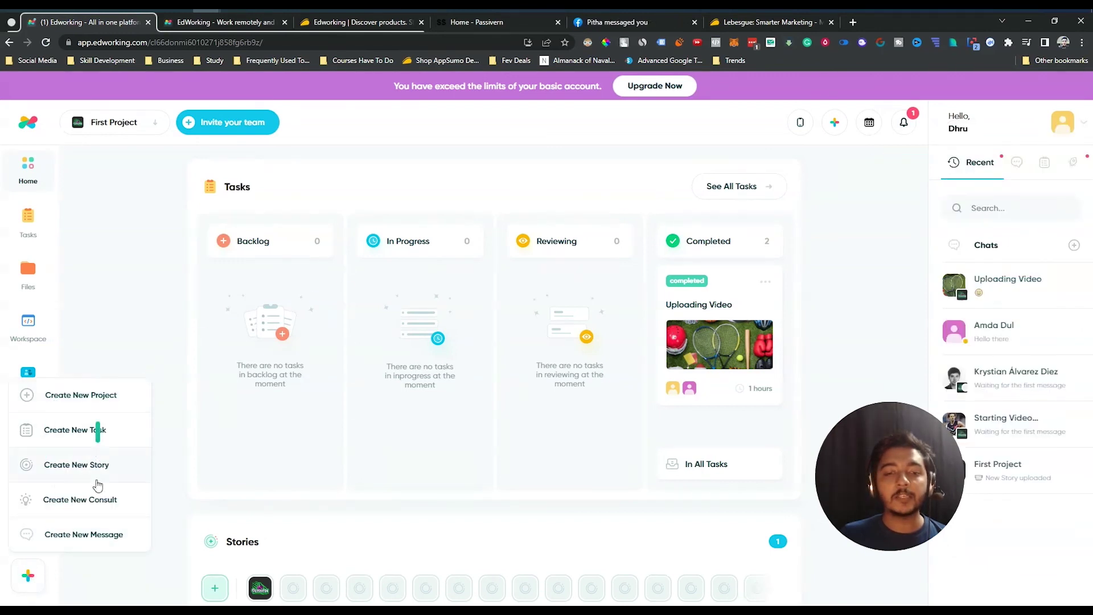
mouse_move(901, 484)
left_click_drag(900, 484, 111, 492)
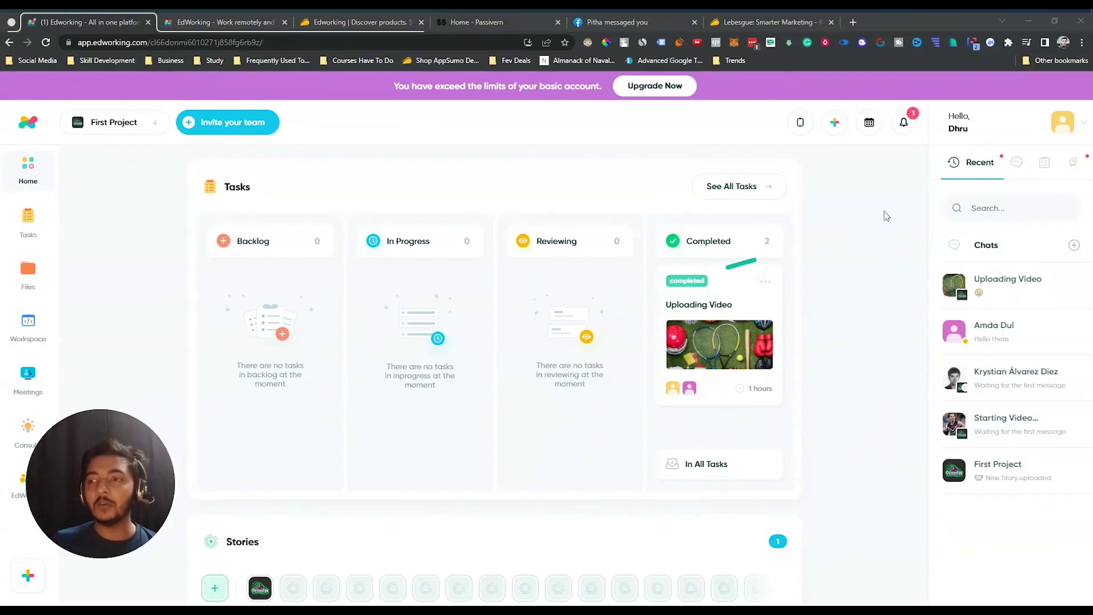
- Review the Private, Tasks and Projects chat lists, and try to create a new message
left_click(1017, 163)
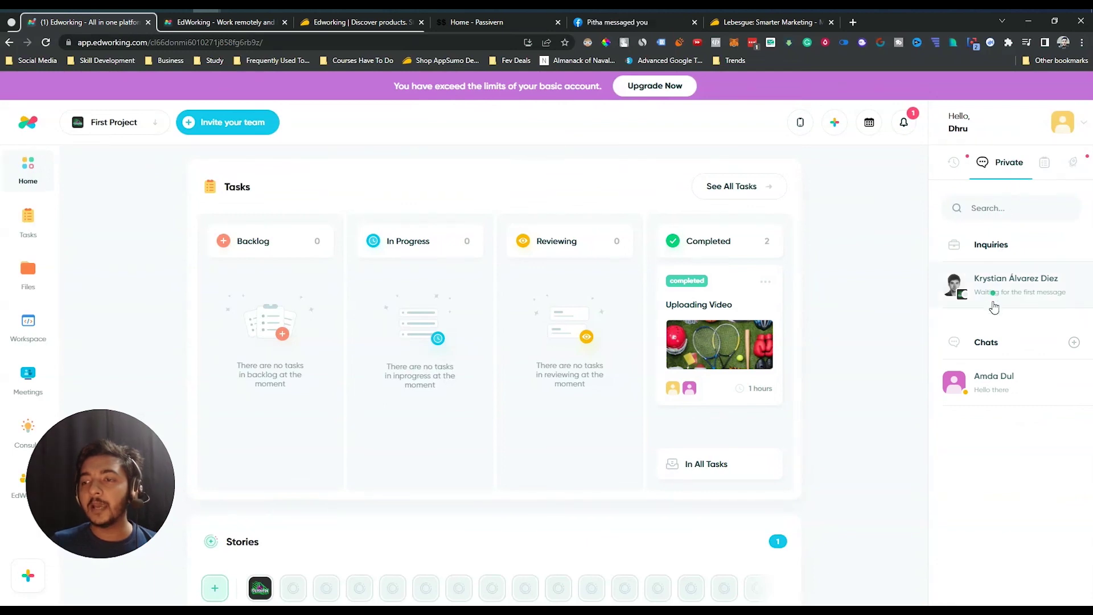
left_click(1044, 163)
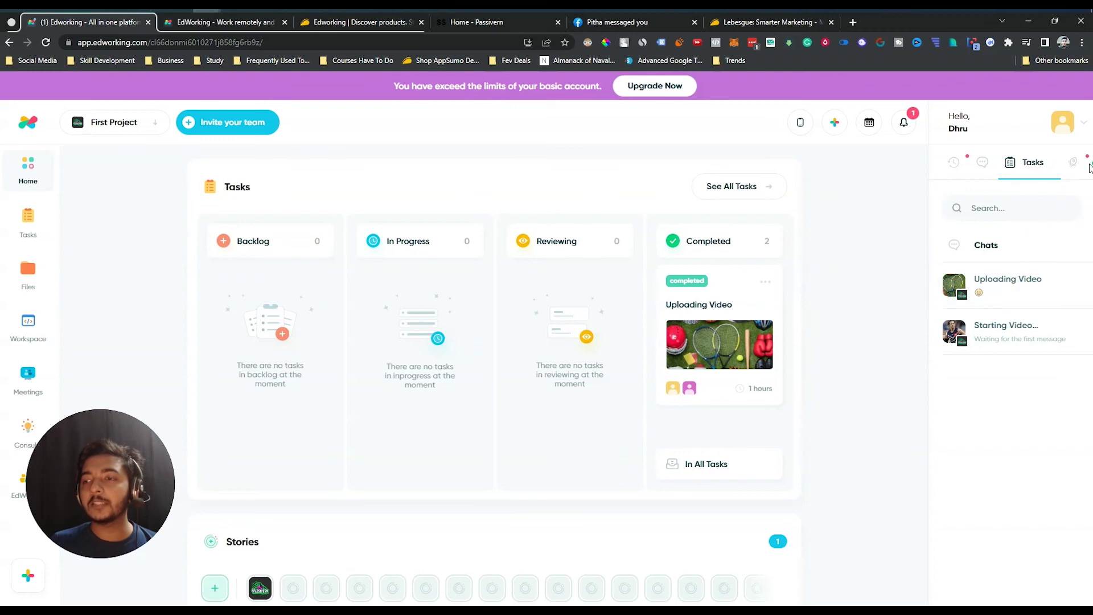
left_click(1072, 163)
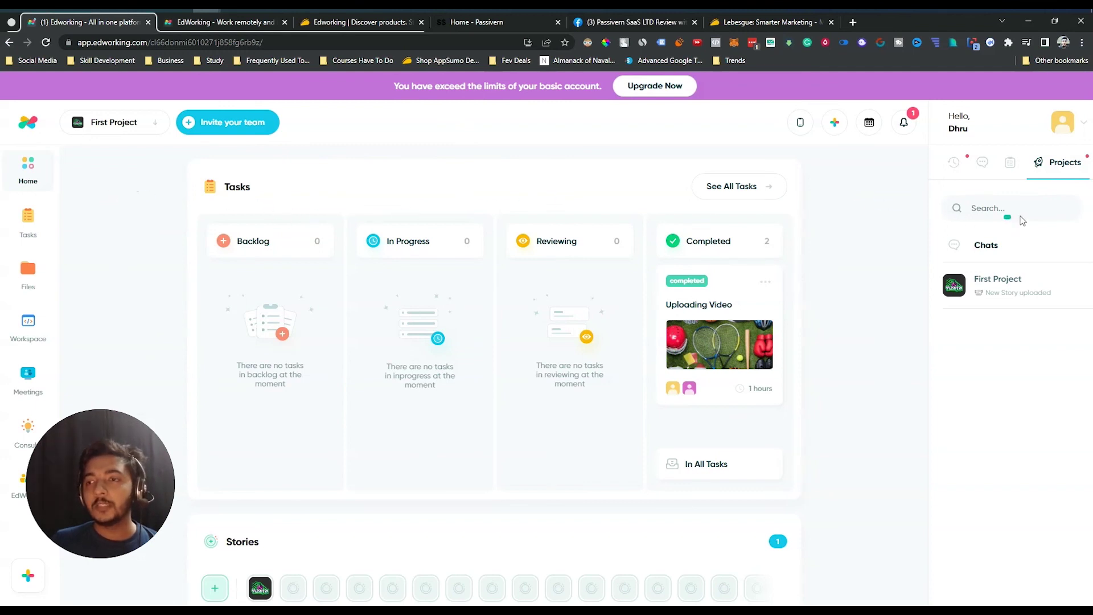
left_click(835, 124)
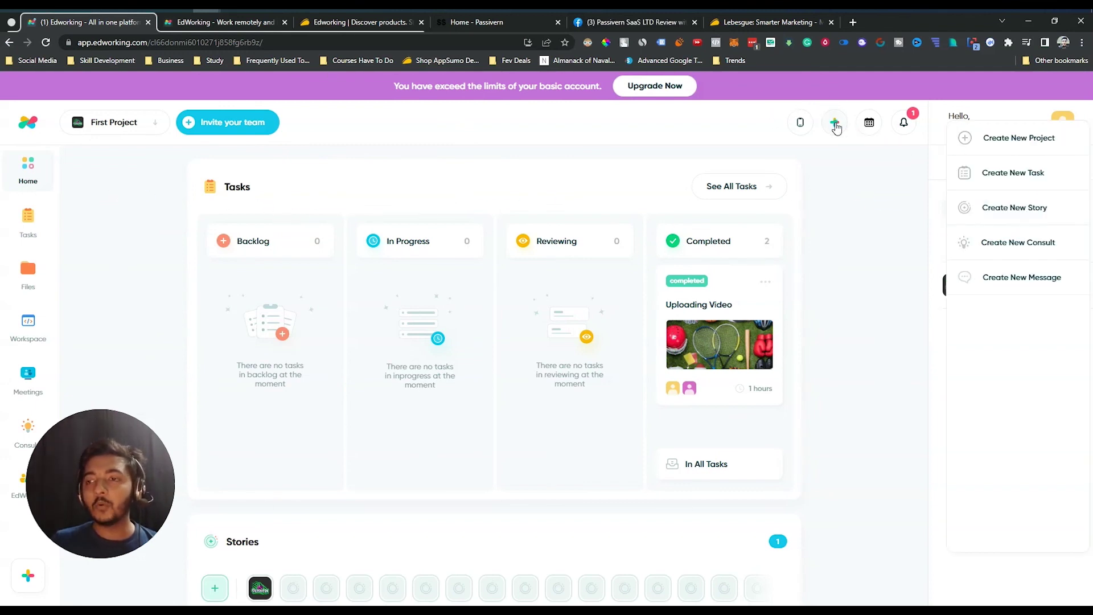
left_click(984, 279)
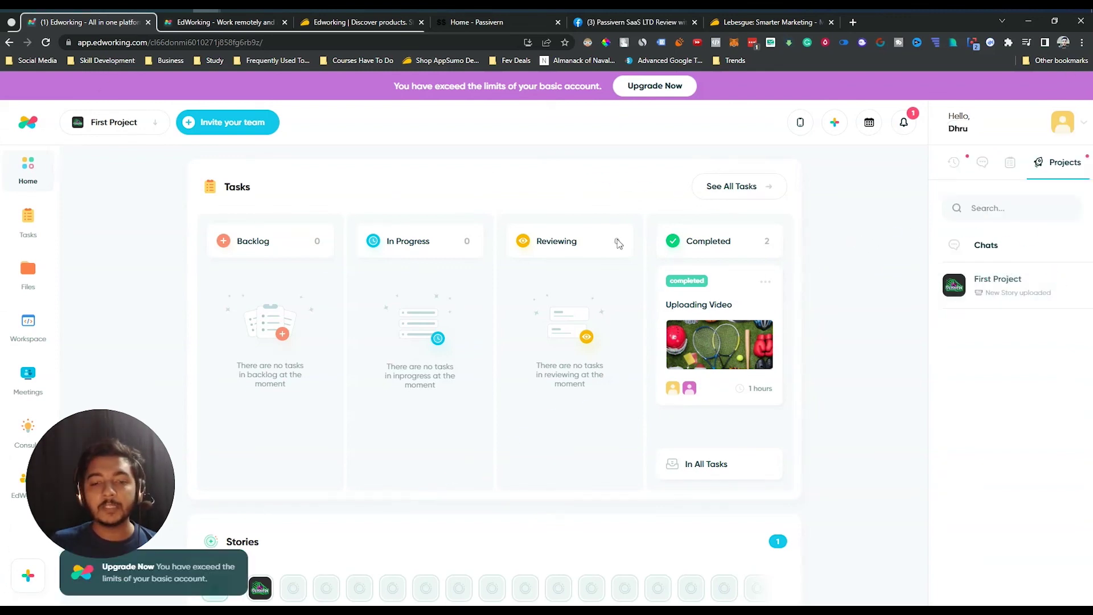
- Open the Uploading Video chat from the task chats, review its messages and status history, and close it
left_click(1011, 162)
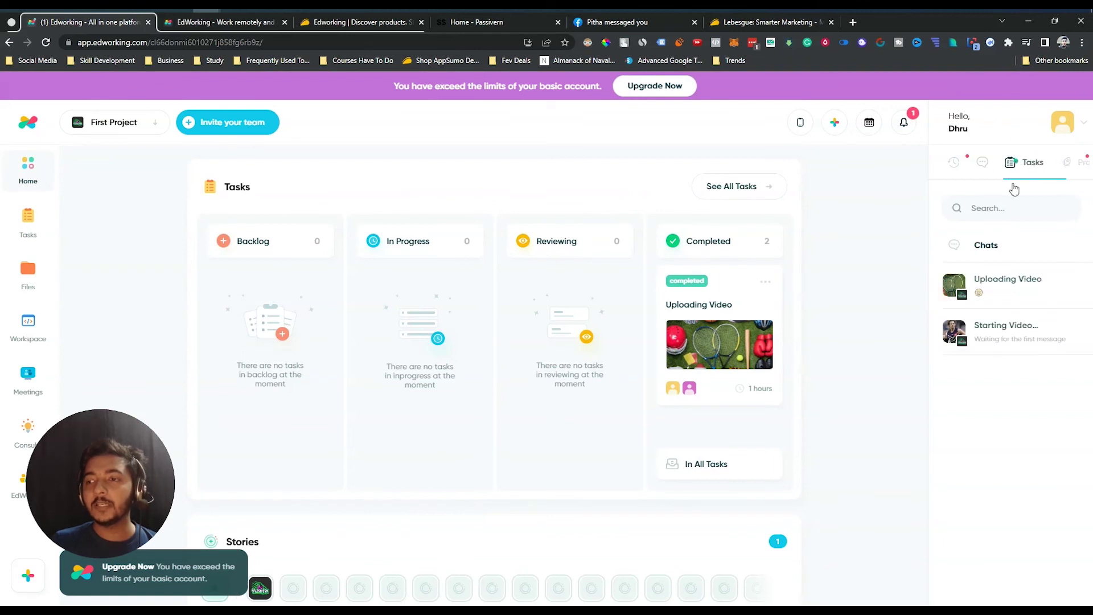
left_click(1009, 290)
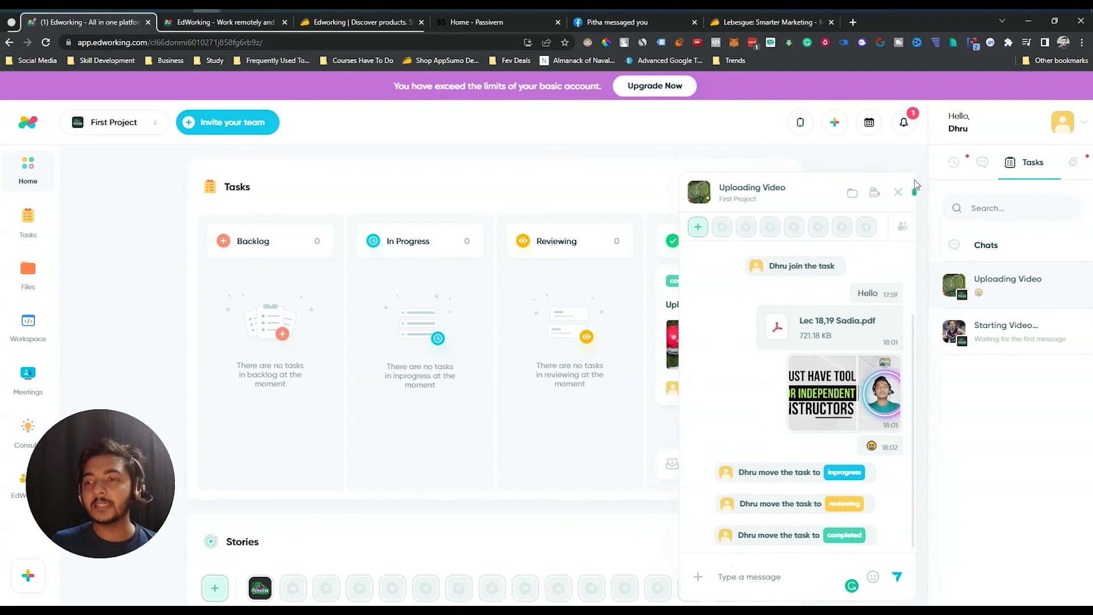
left_click(897, 190)
- View the quick-create options again, dismiss them, and check the notifications
left_click(842, 125)
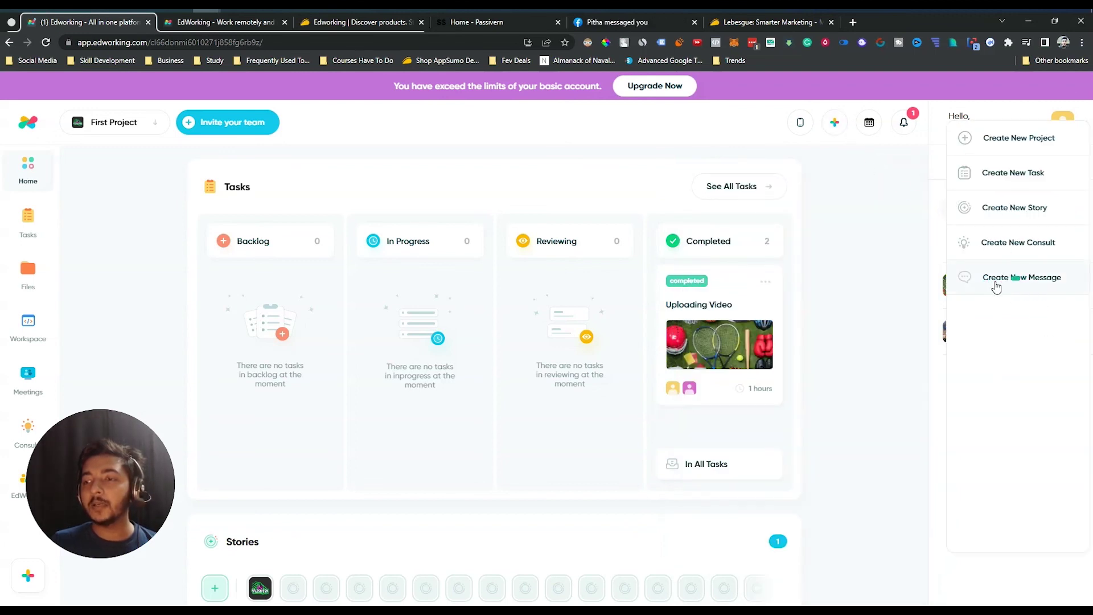
left_click(865, 245)
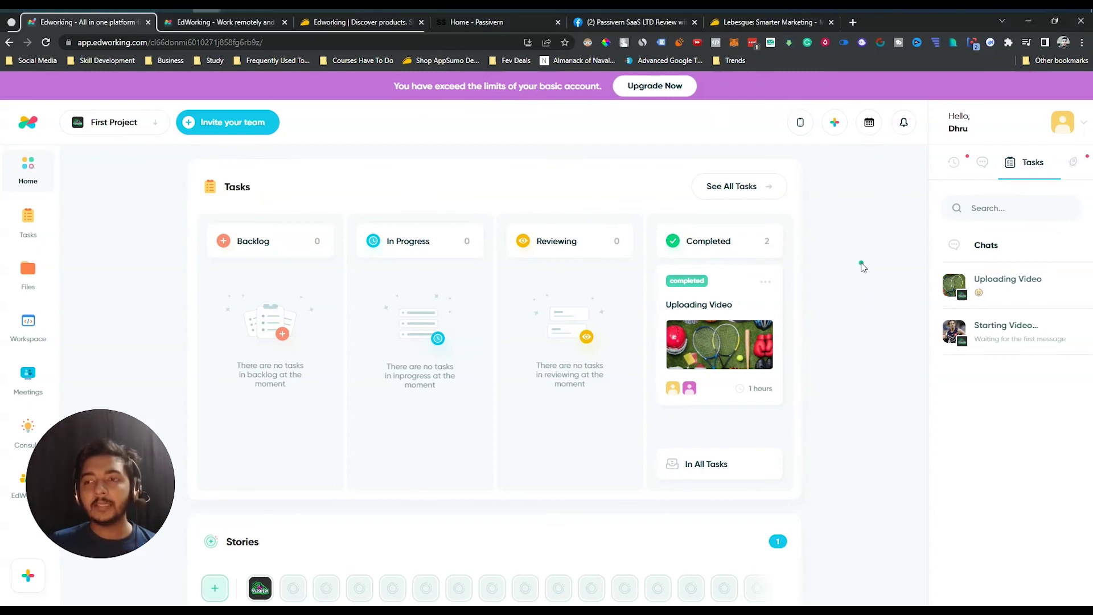
left_click(907, 125)
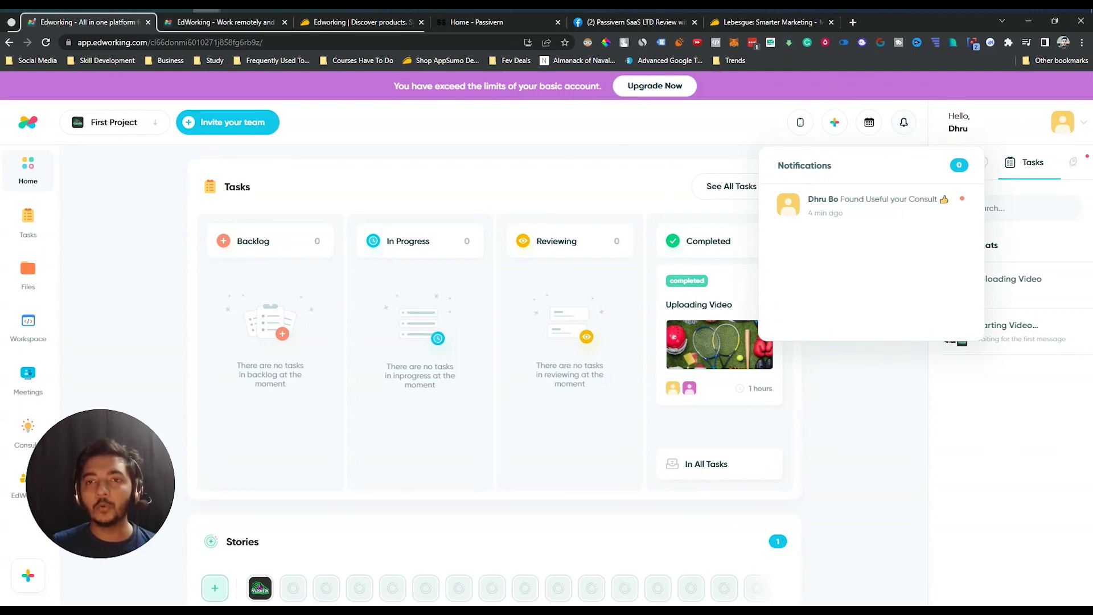
- Switch to the Edworking listing on AppSumo and review its title, product images and TL;DR summary
left_click(343, 25)
middle_click(529, 325)
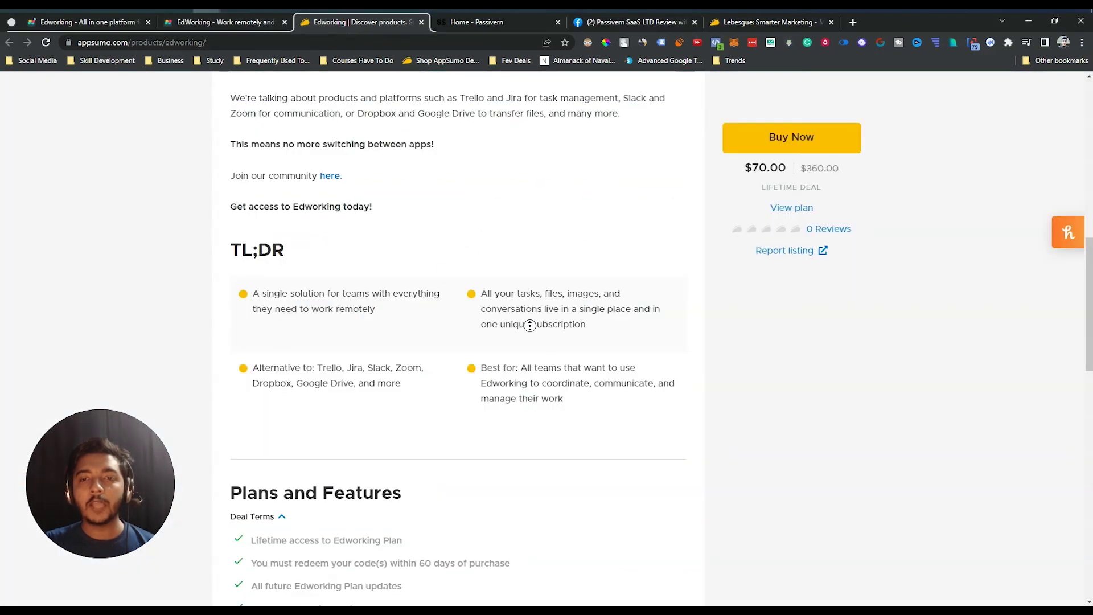
scroll(530, 325, "up", 10)
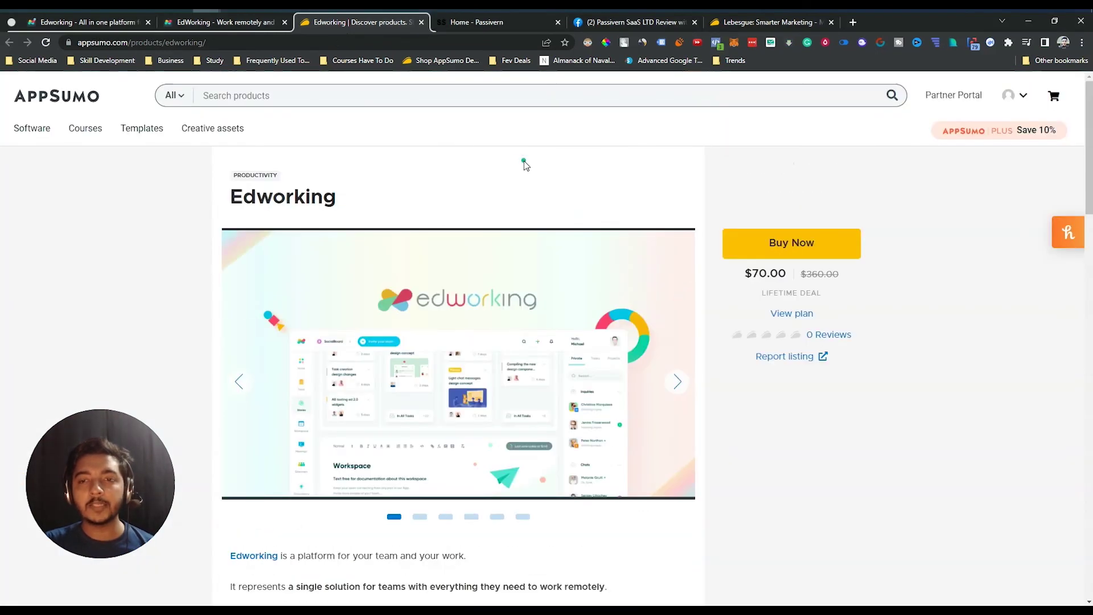
double_click(242, 196)
left_click(423, 196)
scroll(422, 196, "down", 5)
scroll(423, 196, "down", 20)
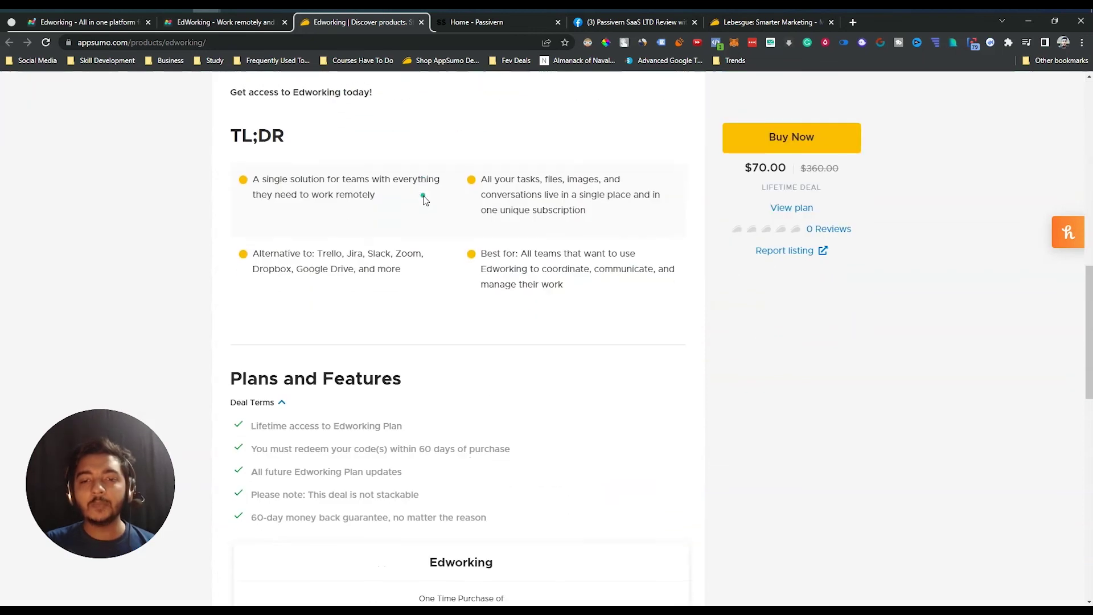
- Examine the deal terms, one-time price and included features of the Edworking lifetime plan
scroll(422, 196, "up", 3)
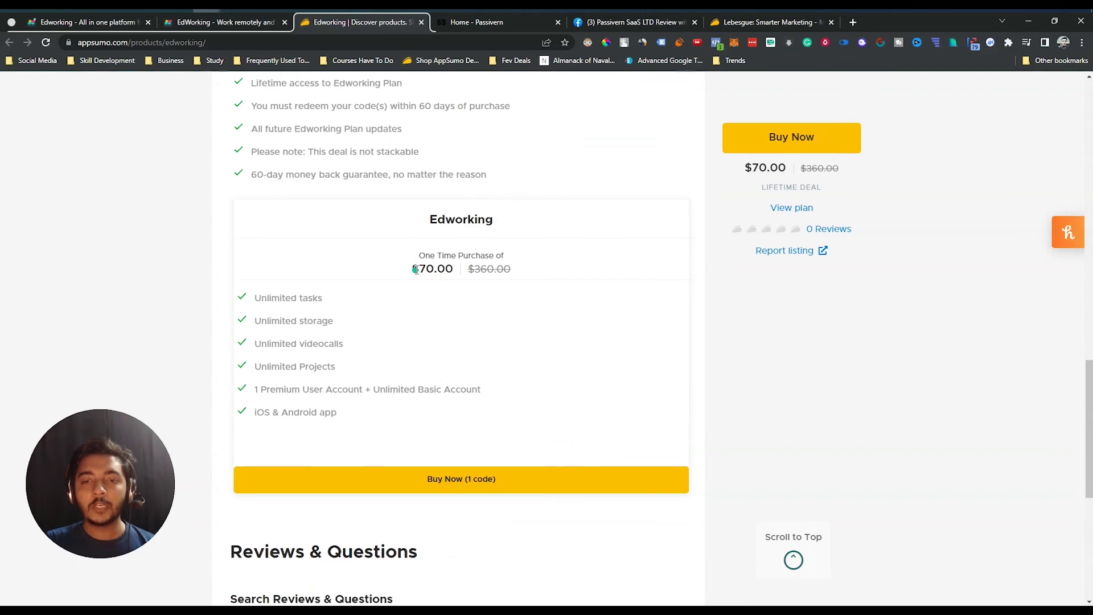
left_click_drag(439, 269, 462, 273)
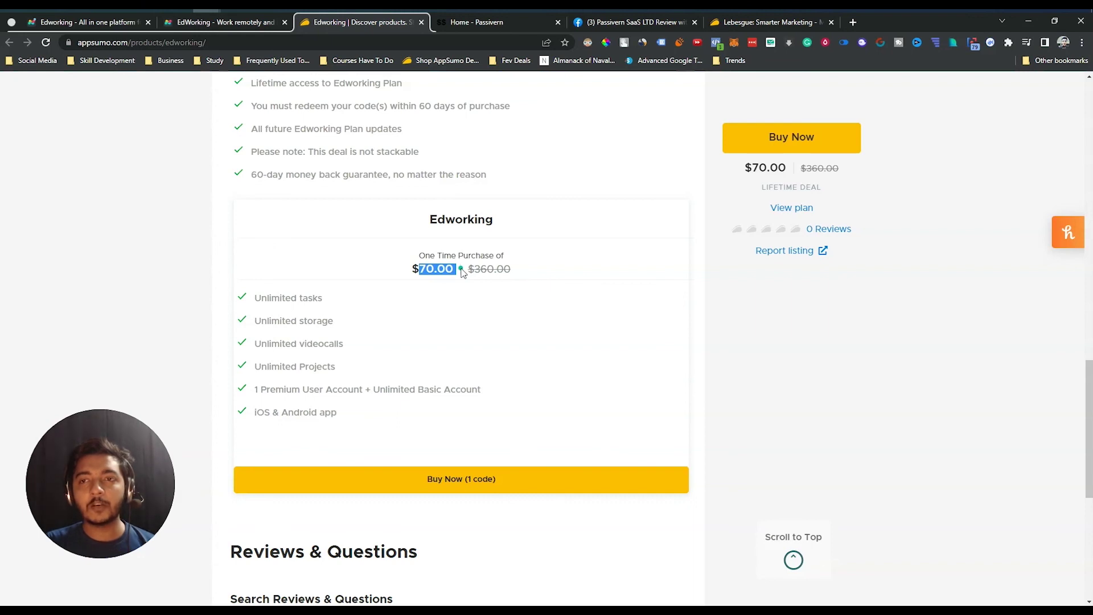
left_click(461, 307)
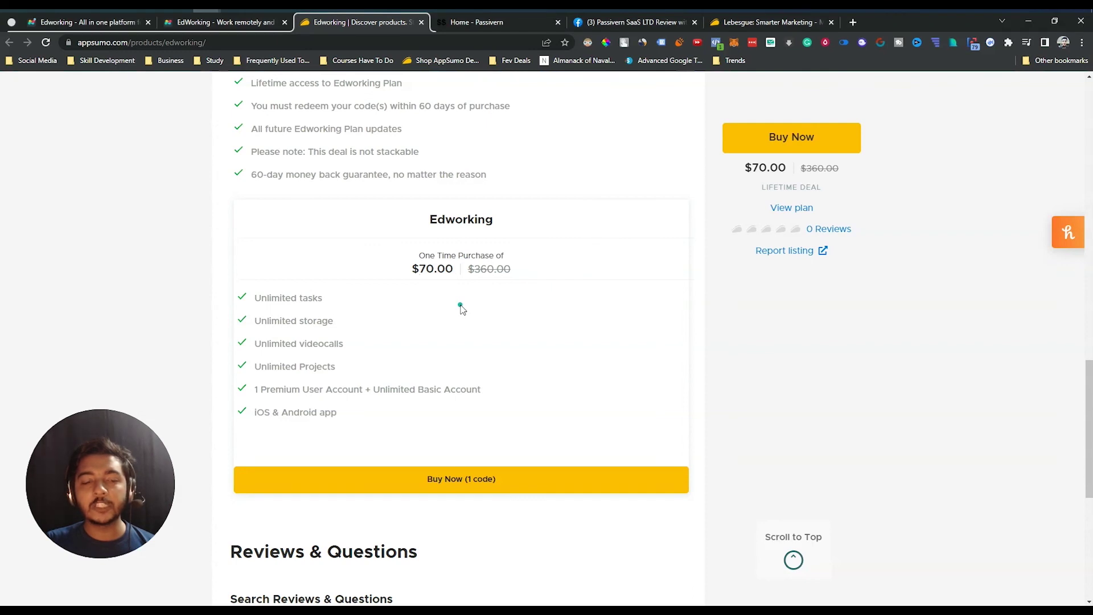
scroll(461, 307, "down", 5)
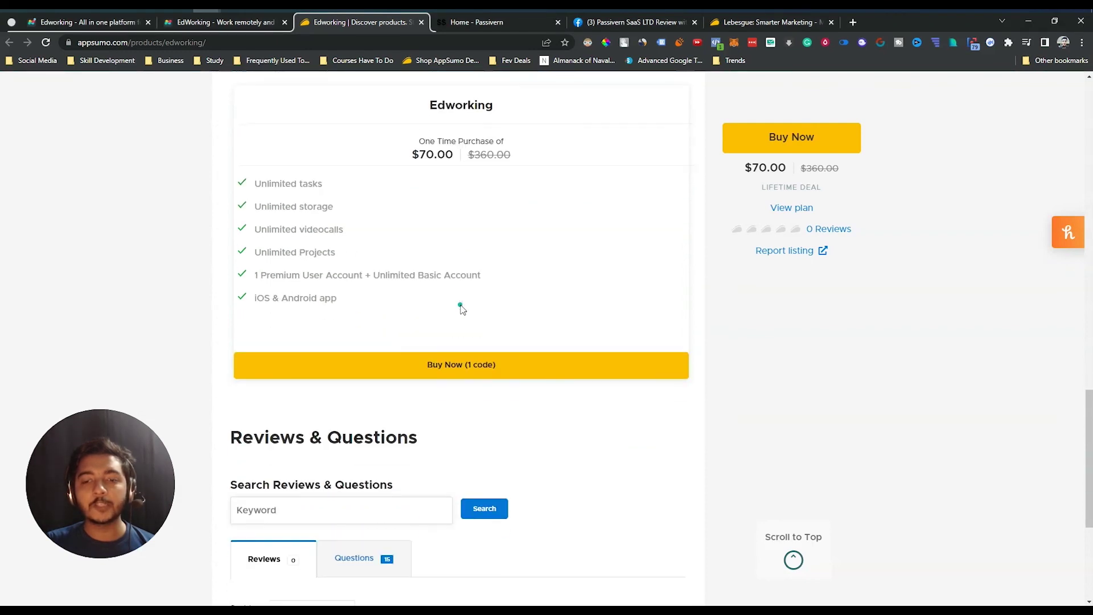
scroll(464, 303, "up", 20)
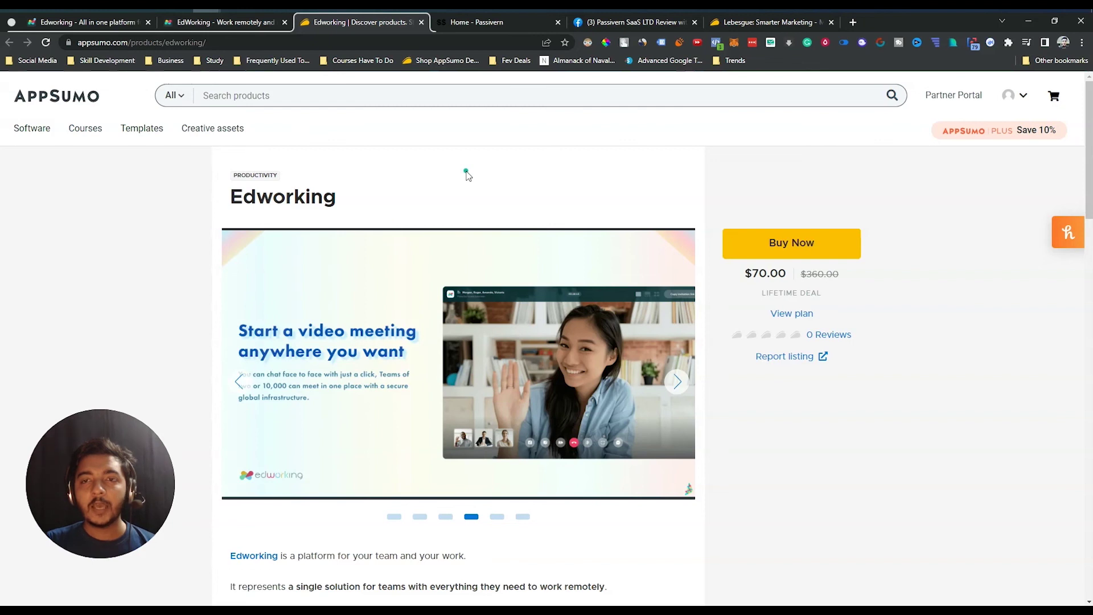
- View the Passivern website and the Passivern Facebook group, and return to the AppSumo listing for Edworking
left_click(520, 28)
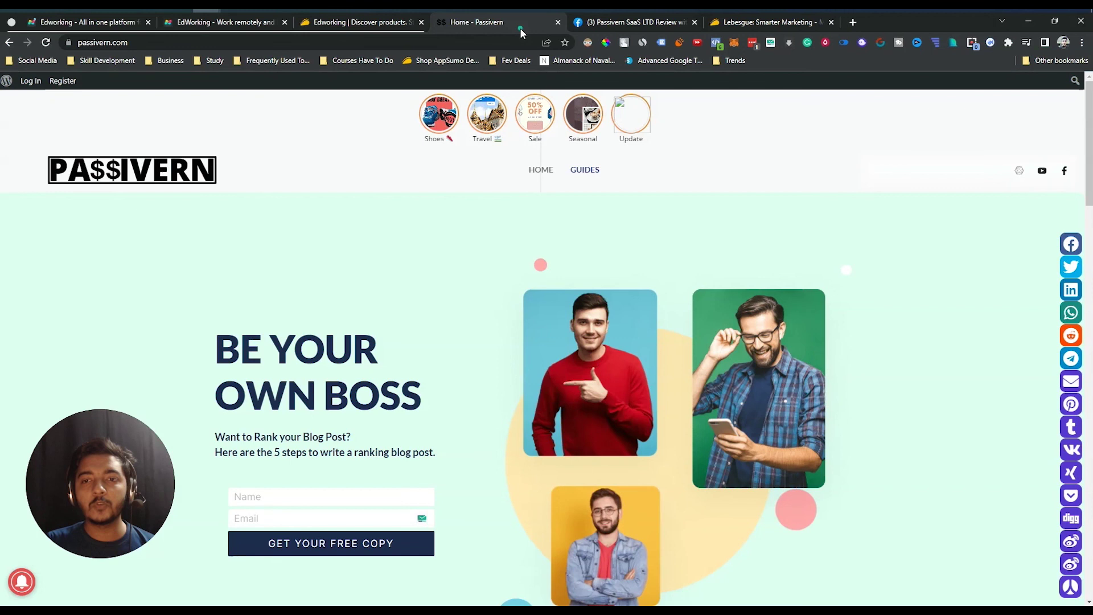
scroll(402, 315, "down", 4)
scroll(402, 315, "up", 4)
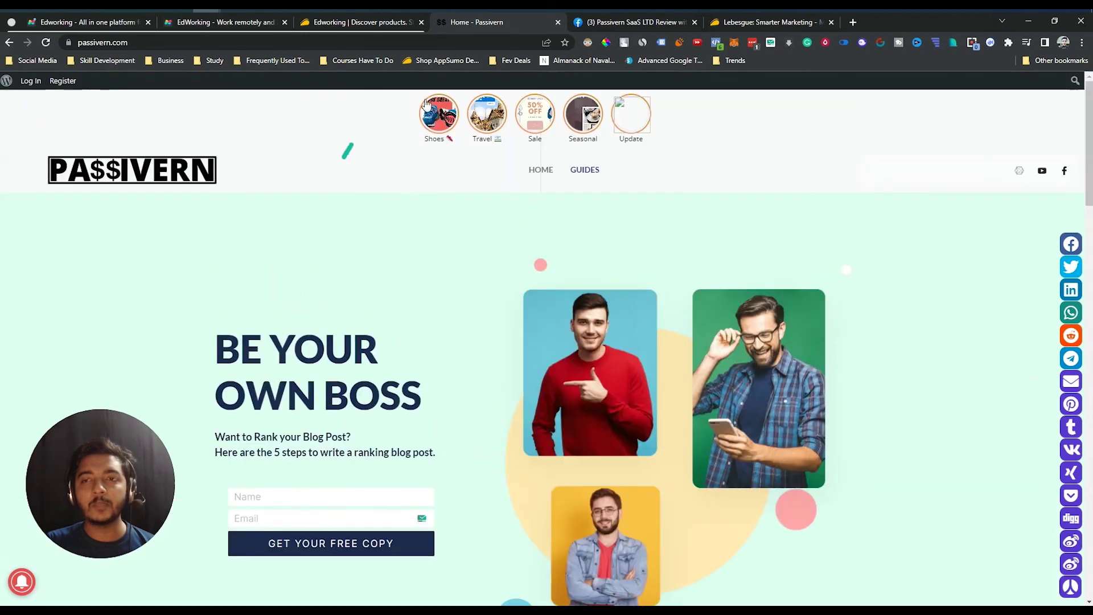
left_click(616, 23)
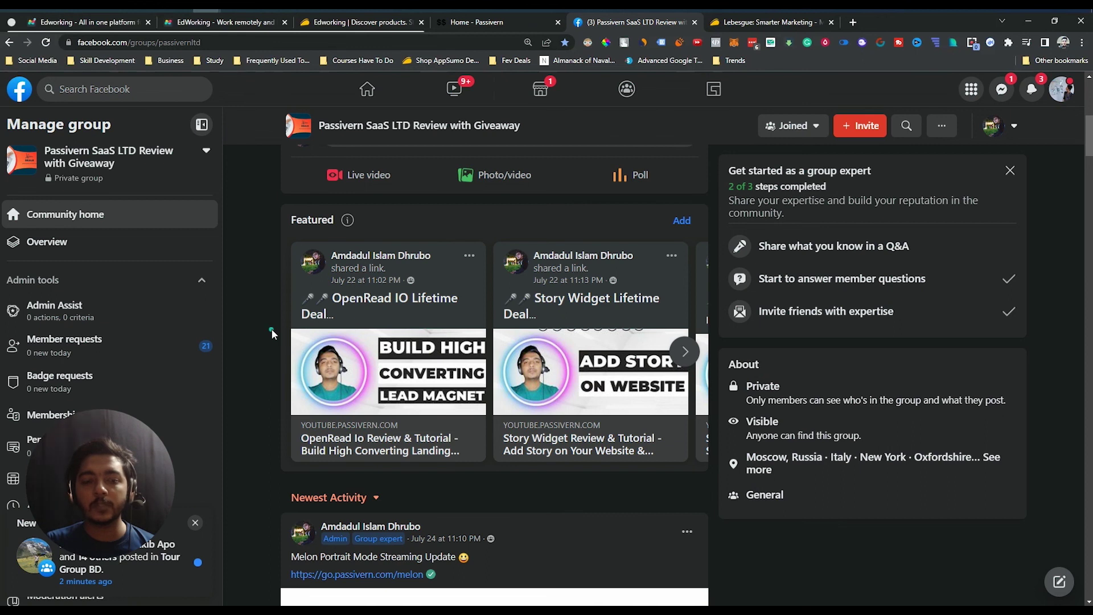
left_click(336, 27)
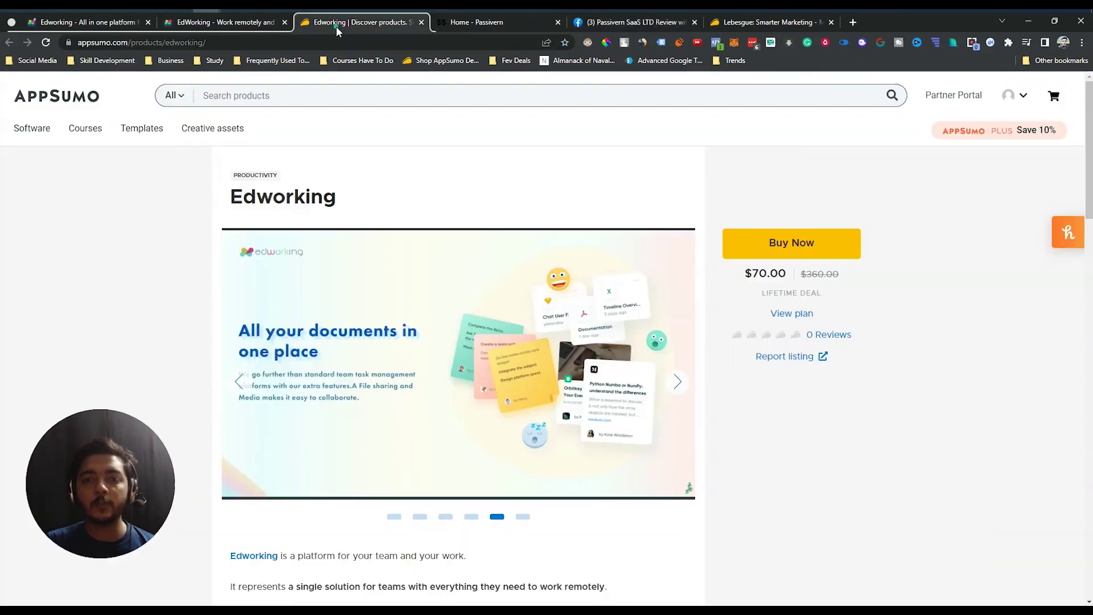